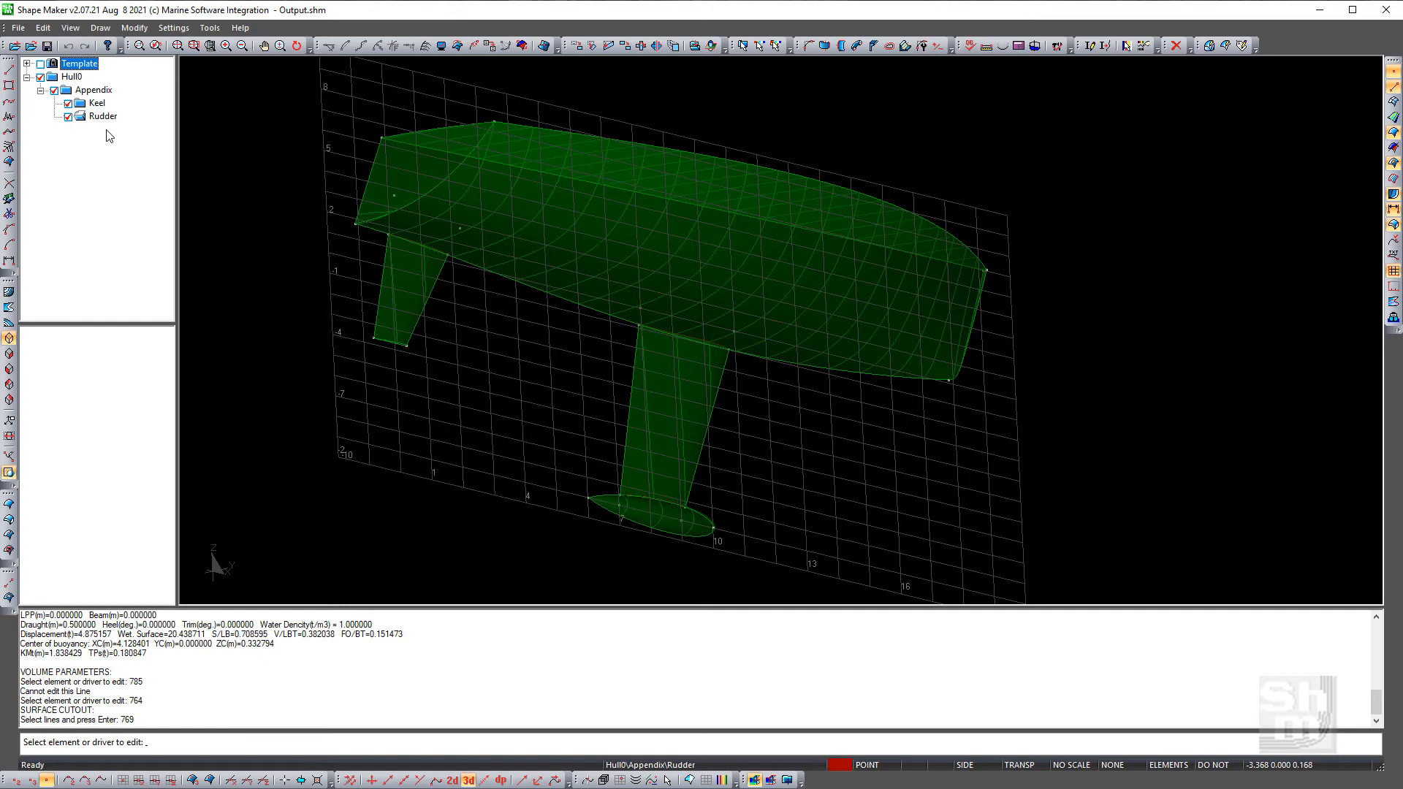
# Hide the Keel and Rudder blocks so that only the hull surfaces are displayed
pyautogui.click(67, 104)
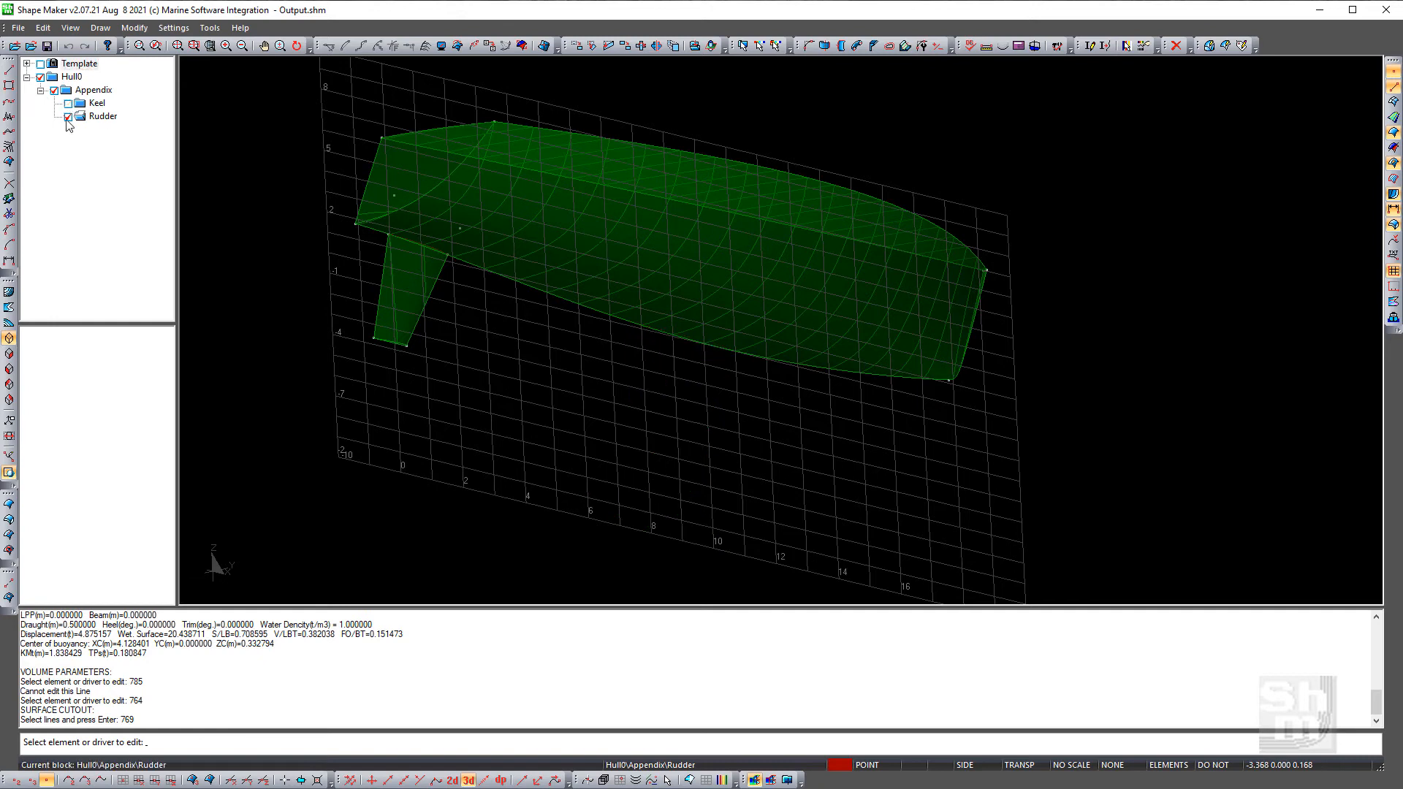
pyautogui.click(69, 117)
pyautogui.moveTo(535, 455); pyautogui.dragTo(808, 492, button='middle')
pyautogui.moveTo(798, 395); pyautogui.dragTo(830, 480, button='middle')
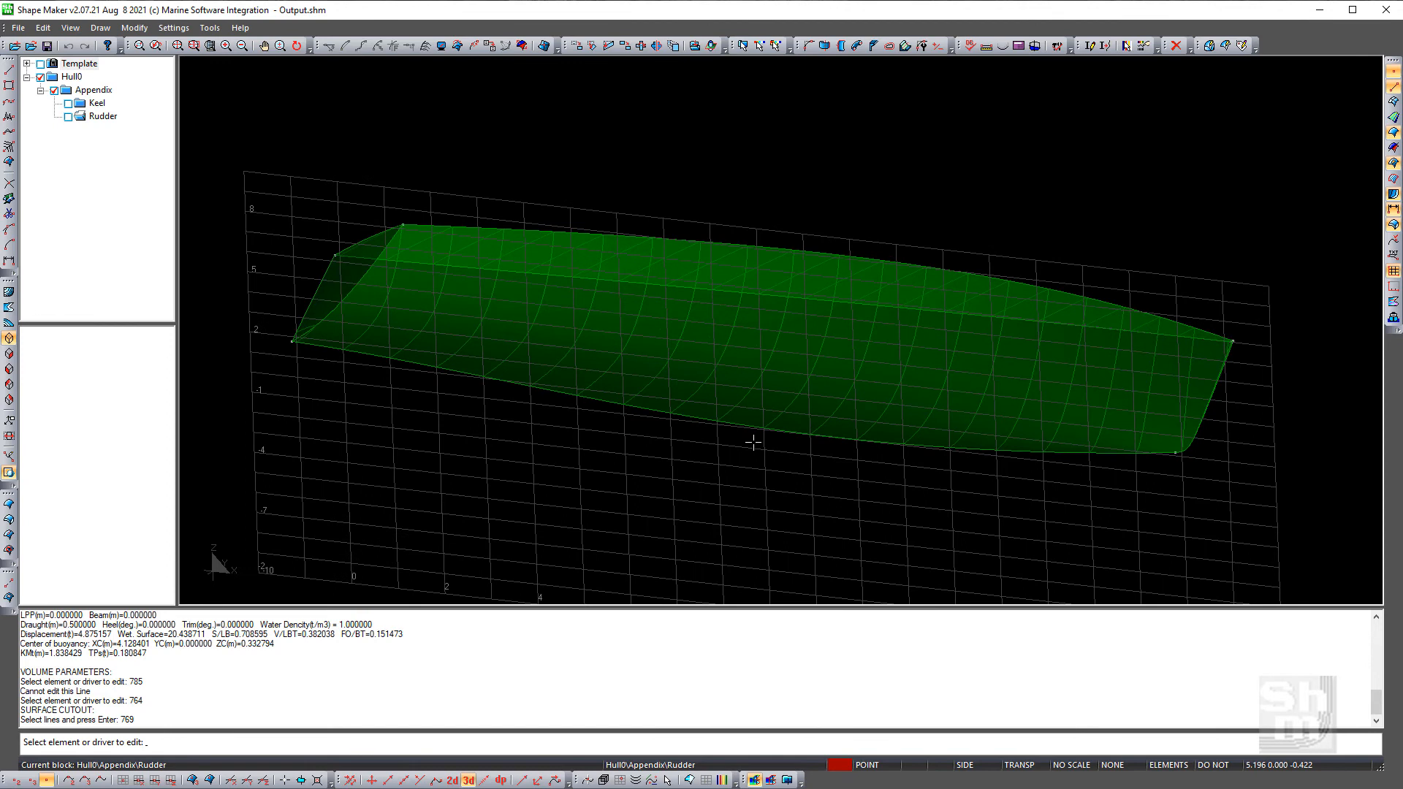
pyautogui.scroll(1, 753, 443)
pyautogui.moveTo(769, 444); pyautogui.dragTo(793, 448, button='middle')
pyautogui.scroll(-1, 793, 449)
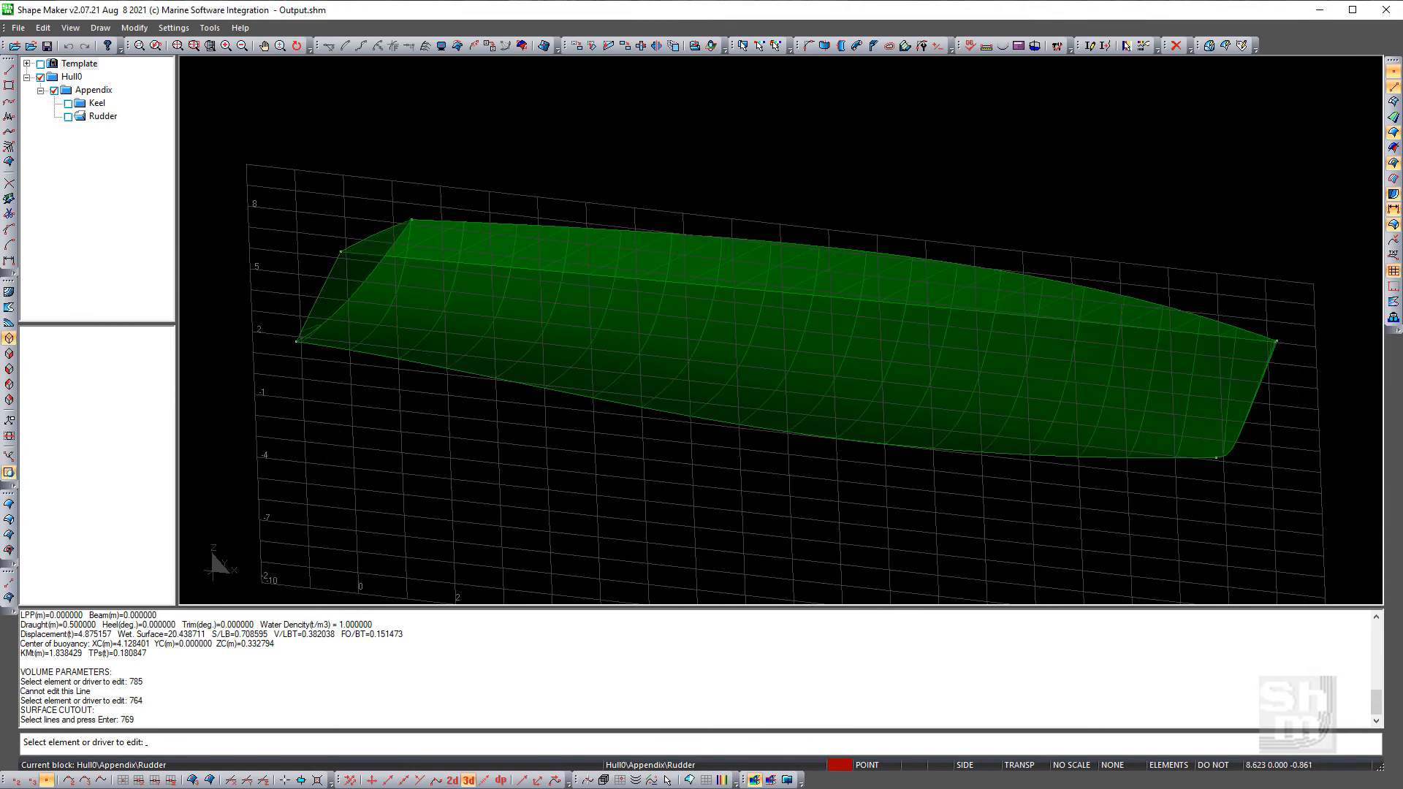
# Start a volume parameters calculation and set the abscissa X grid to run from -1 to 10 with a 0.05 step
pyautogui.click(1034, 46)
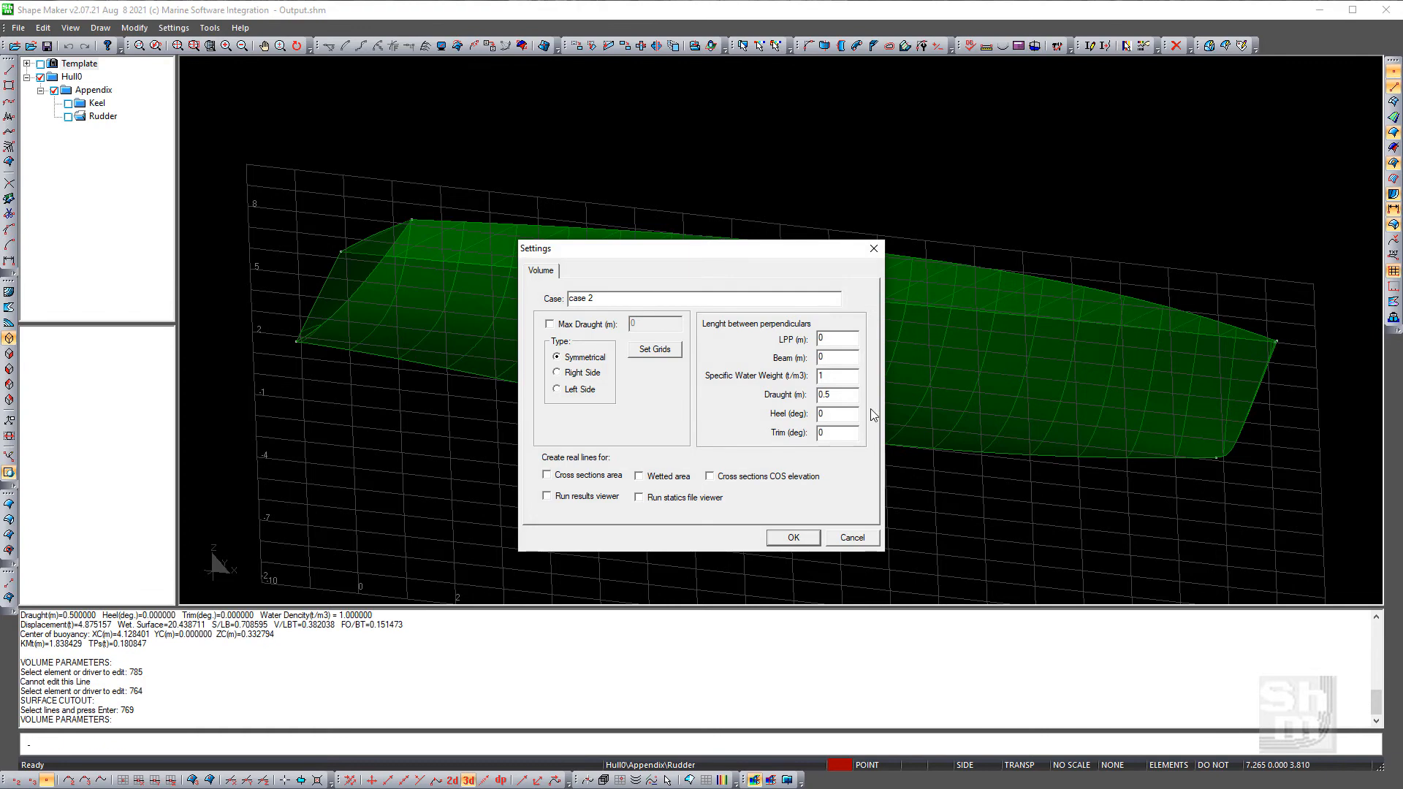
pyautogui.click(655, 350)
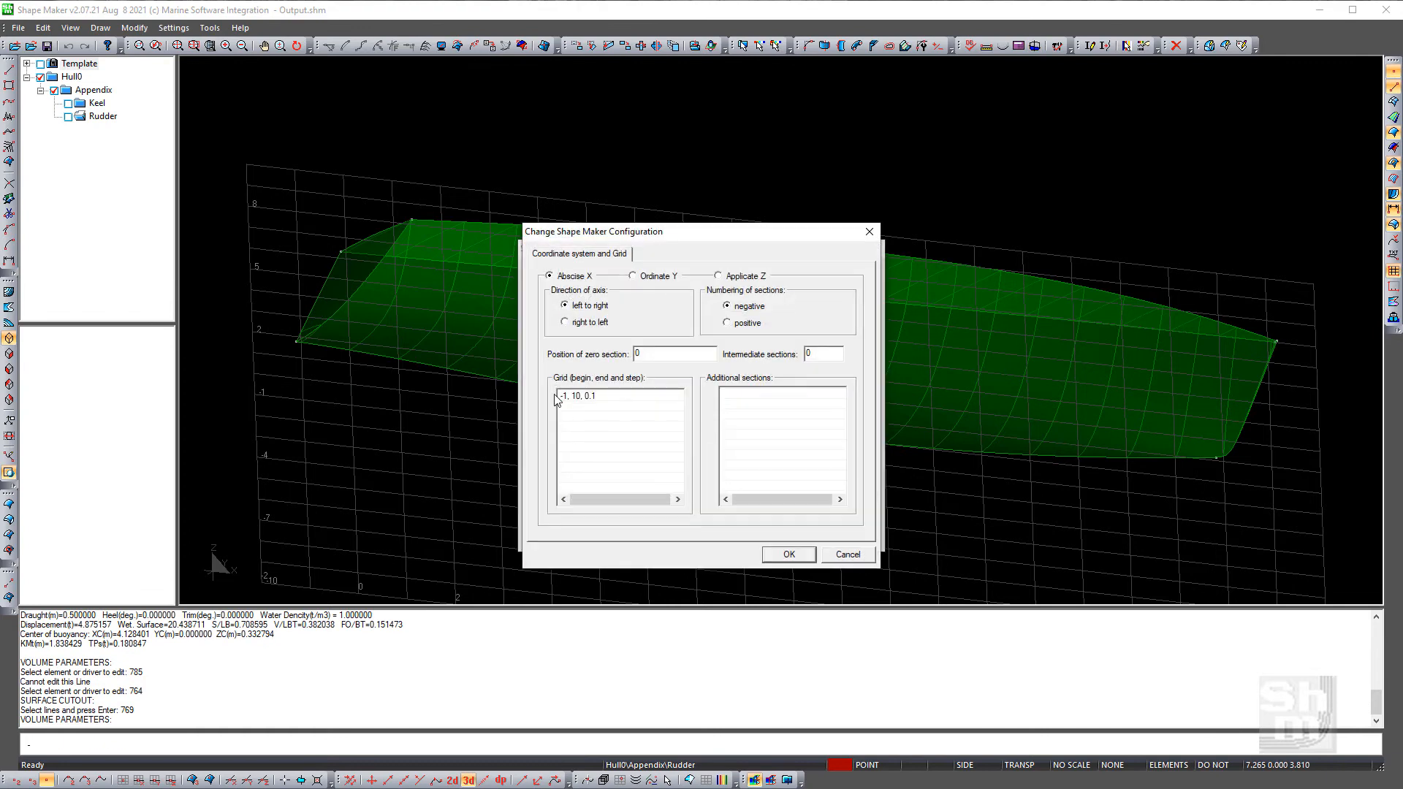
pyautogui.doubleClick(600, 404)
pyautogui.click(596, 396)
pyautogui.write('5')
pyautogui.press('Return')
pyautogui.click(789, 554)
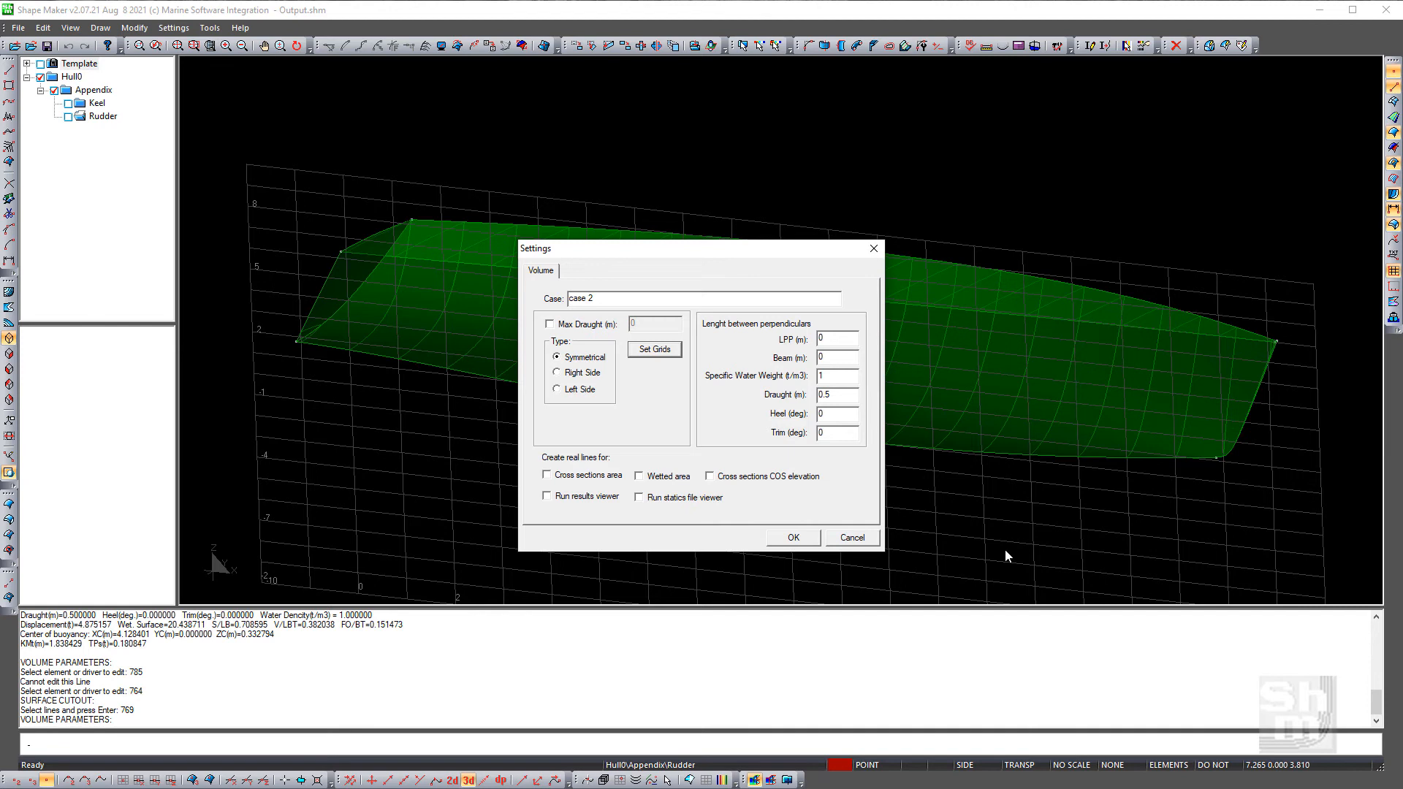
# Set LPP to 9.5 m, beam to 3.4 m and specific water weight to 1.025 t/m3, then calculate and highlight the case 2 results
pyautogui.click(841, 340)
pyautogui.write('90')
pyautogui.click(833, 356)
pyautogui.moveTo(830, 375); pyautogui.dragTo(816, 376)
pyautogui.write('1.025')
pyautogui.click(791, 538)
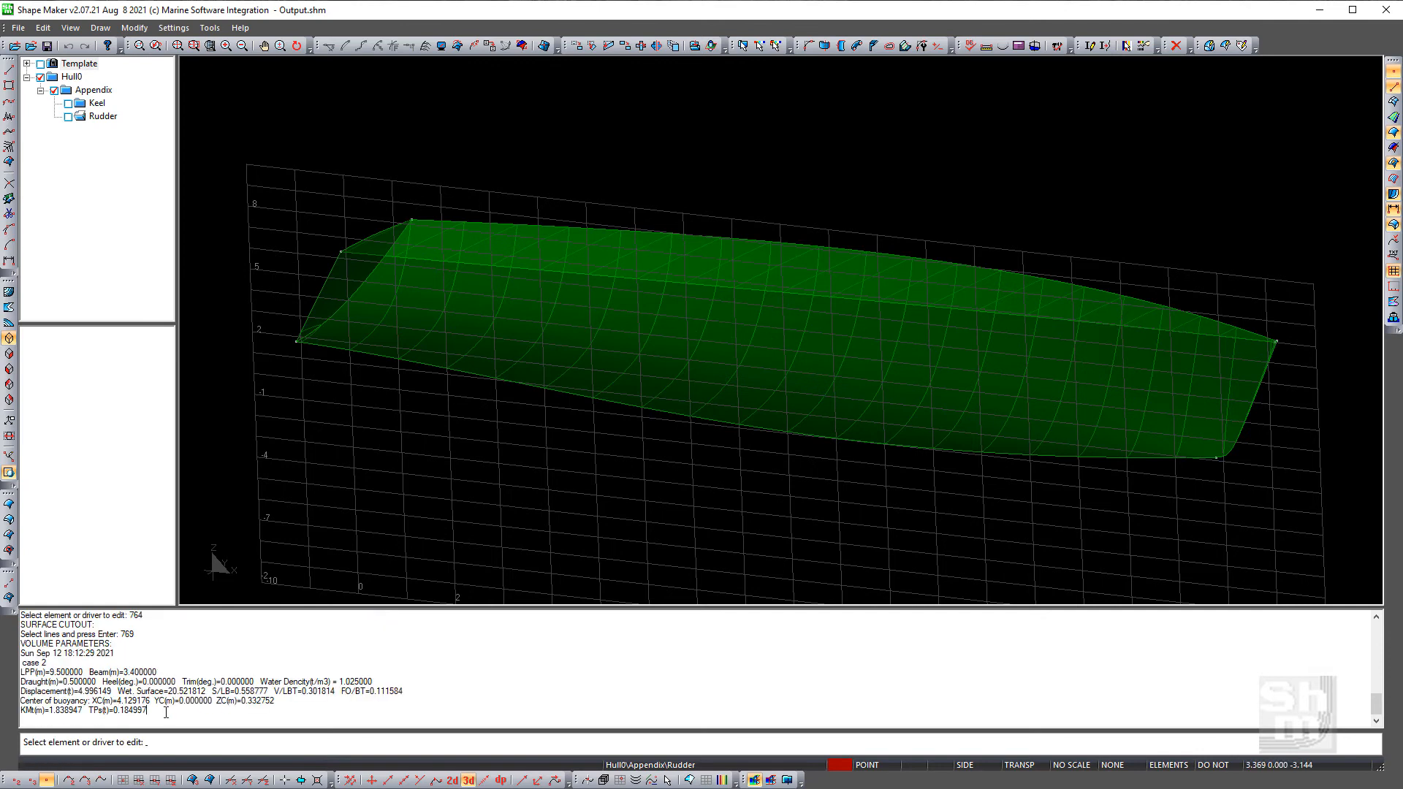
pyautogui.moveTo(166, 713); pyautogui.dragTo(18, 665)
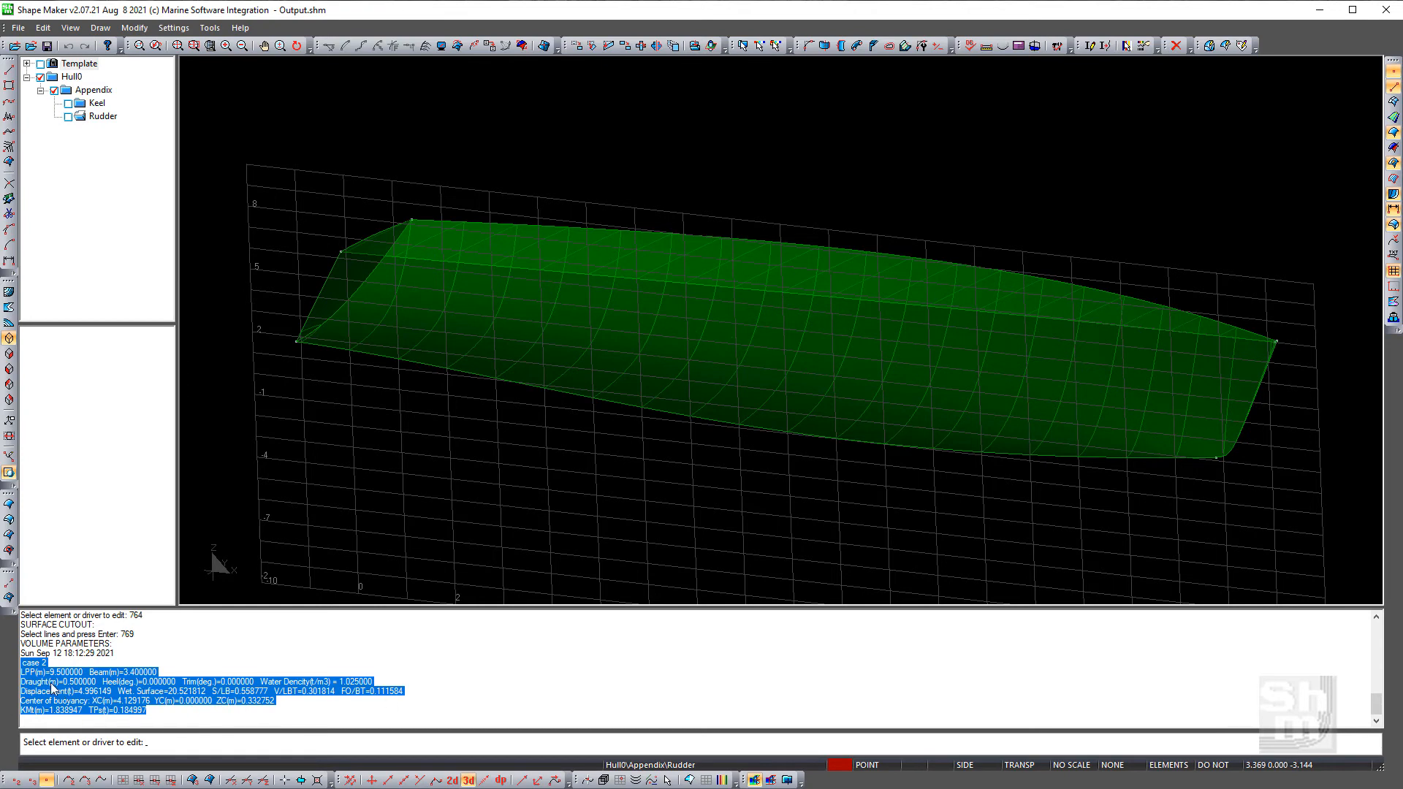
pyautogui.click(493, 700)
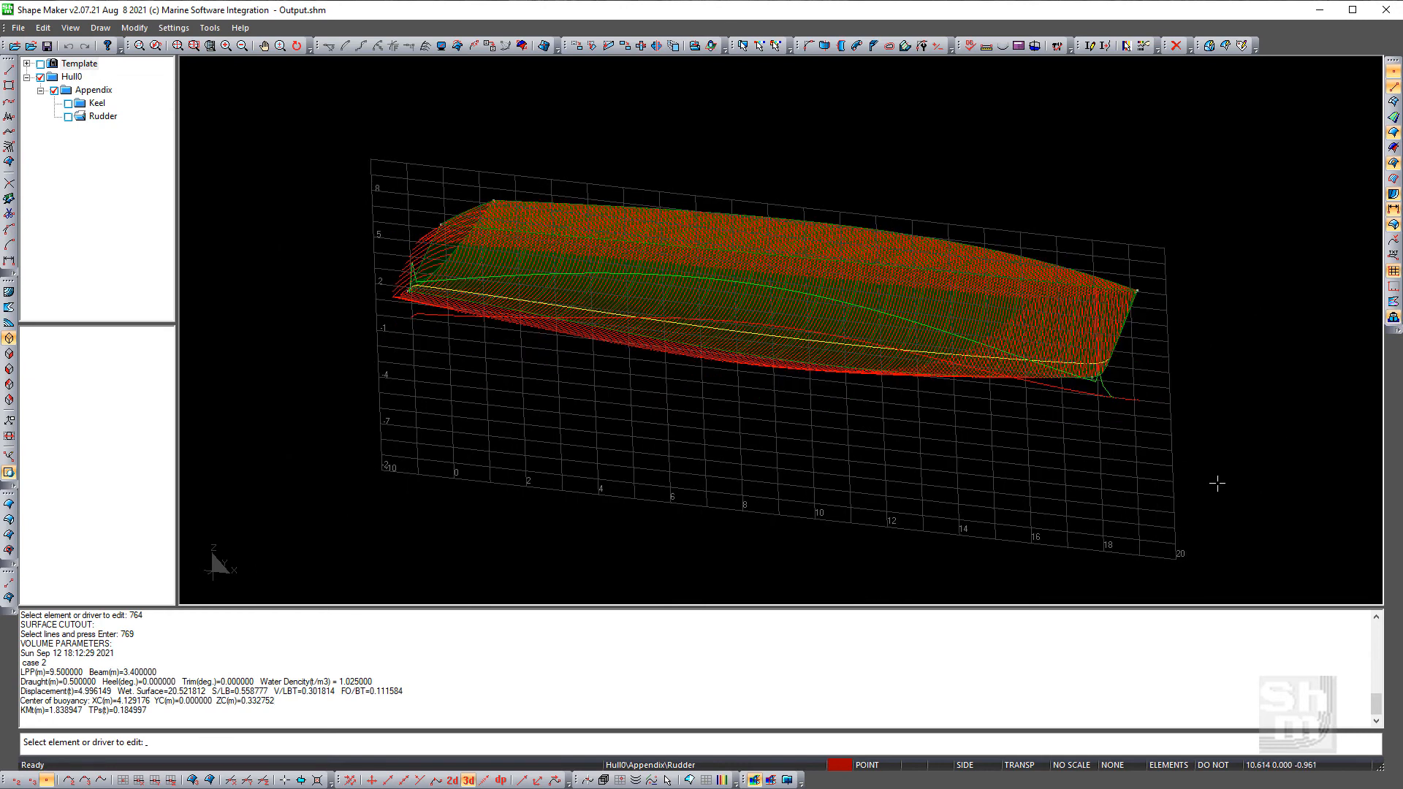
# Examine the calculated section lines and curves of the hull in plan view, side view and 3D from both ends
pyautogui.moveTo(1215, 485); pyautogui.dragTo(994, 474, button='middle')
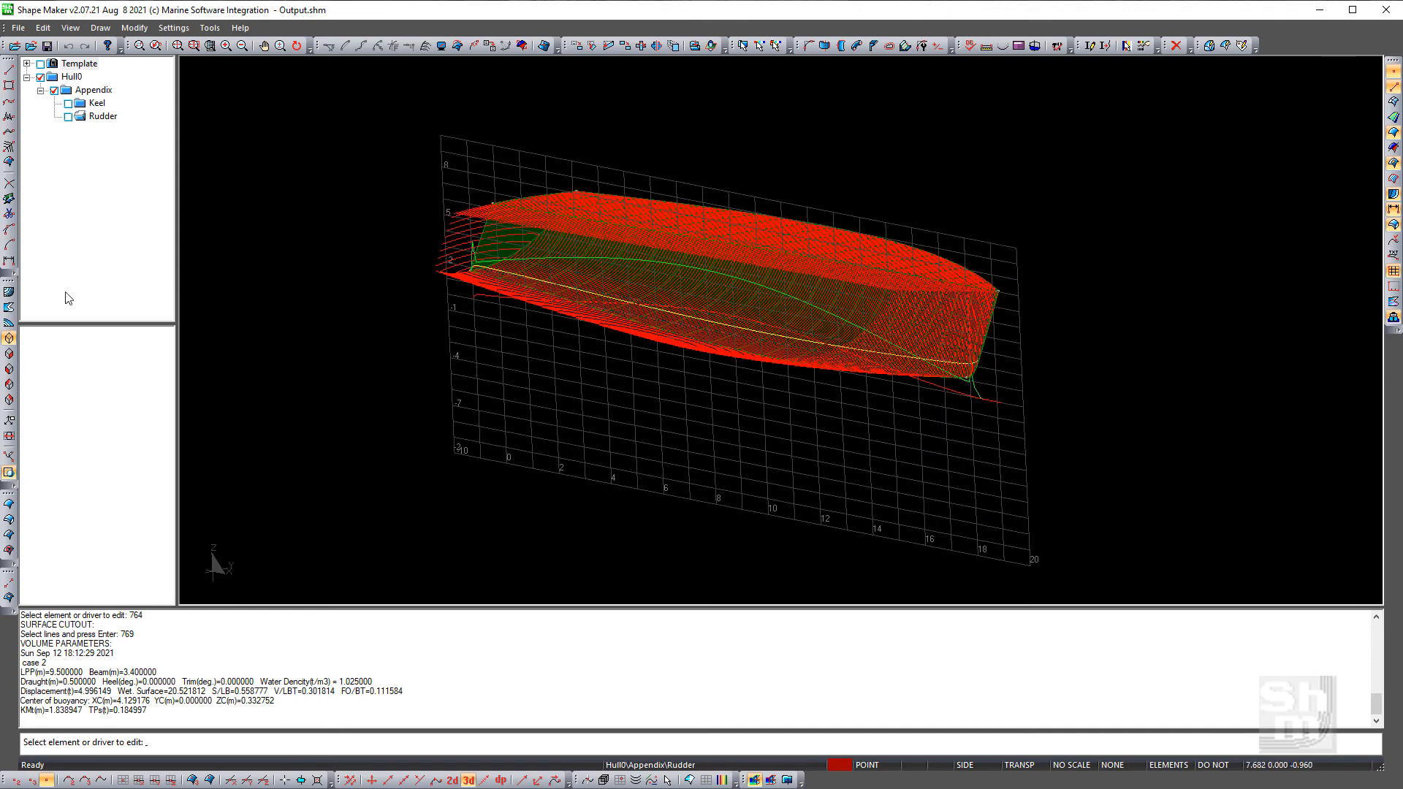
pyautogui.click(9, 337)
pyautogui.scroll(-3, 325, 376)
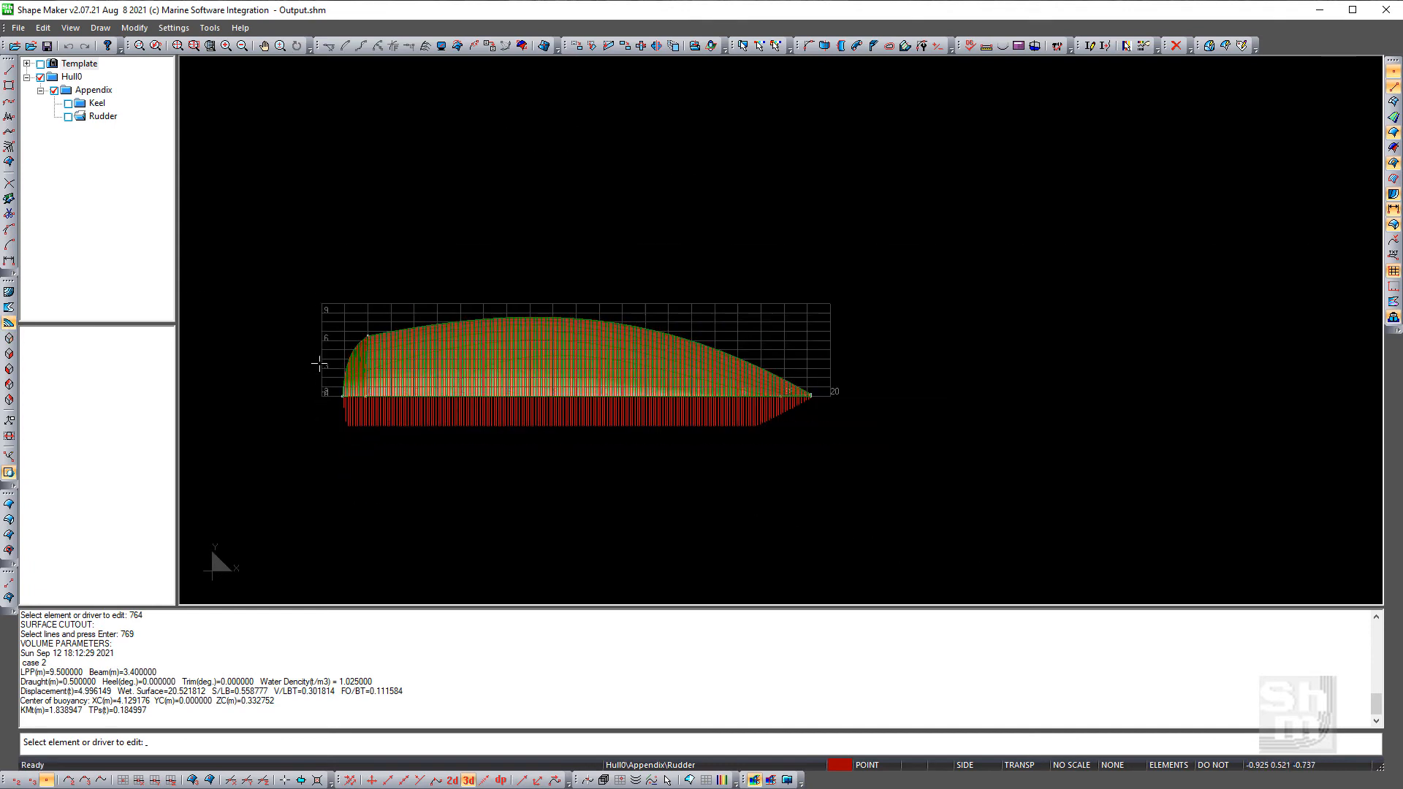
pyautogui.click(138, 48)
pyautogui.click(265, 256)
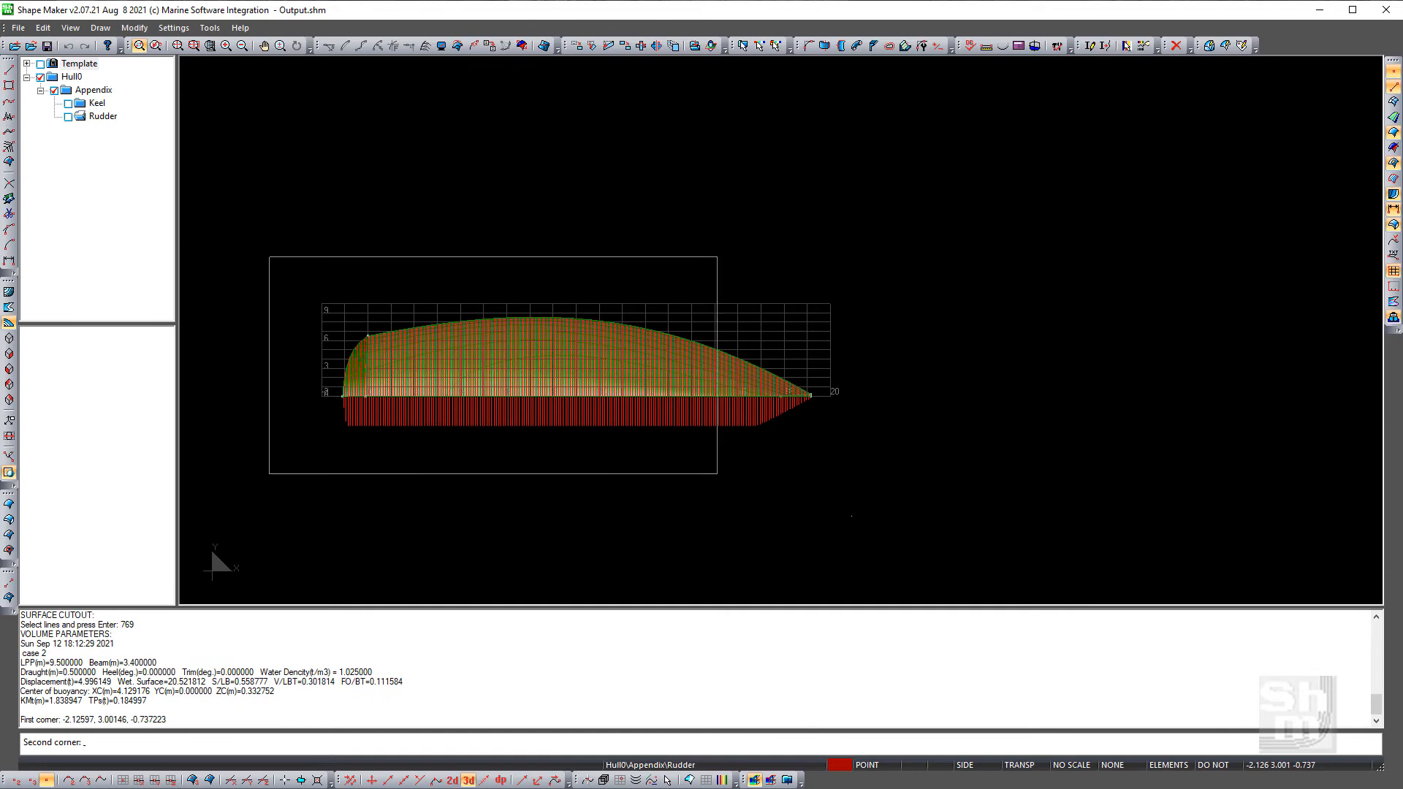
pyautogui.click(852, 510)
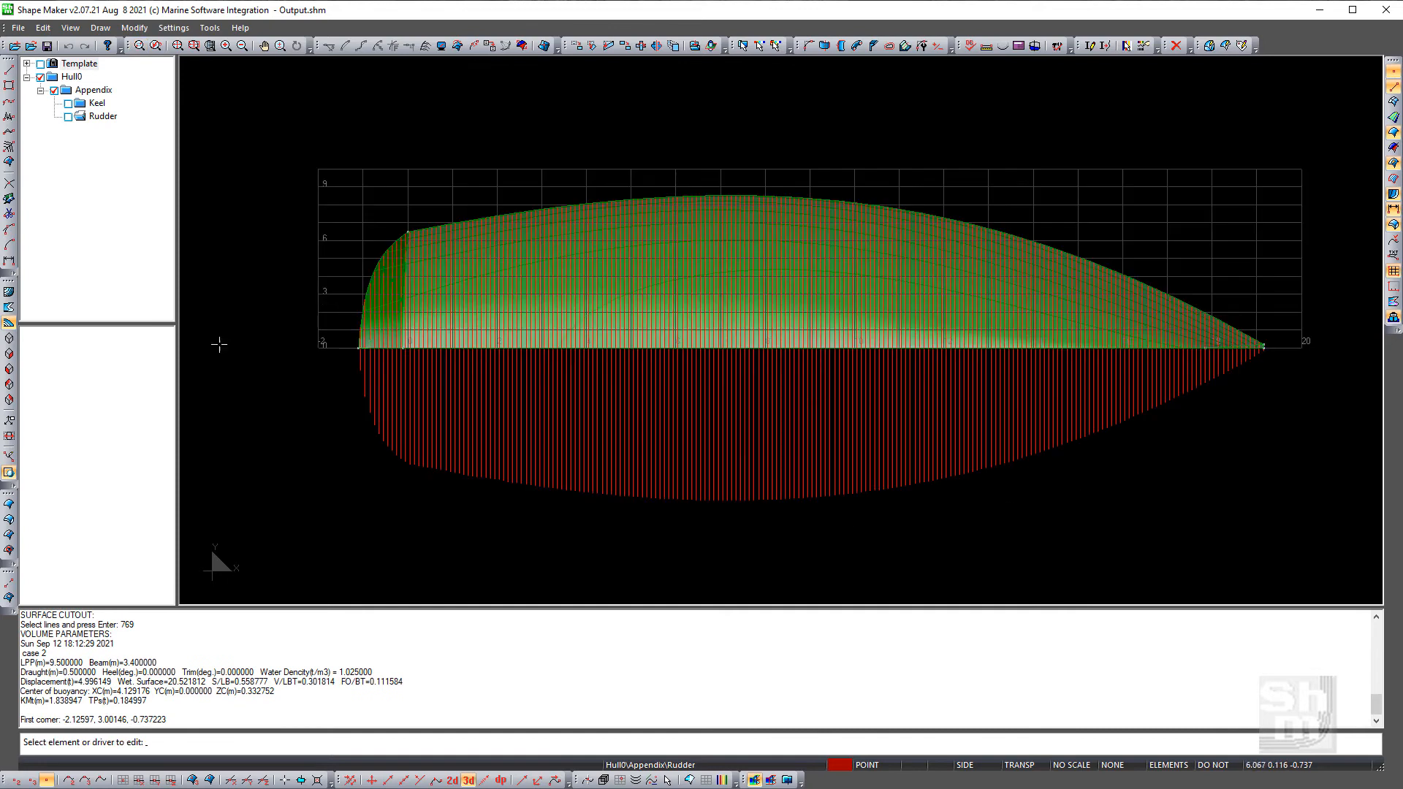
pyautogui.click(8, 401)
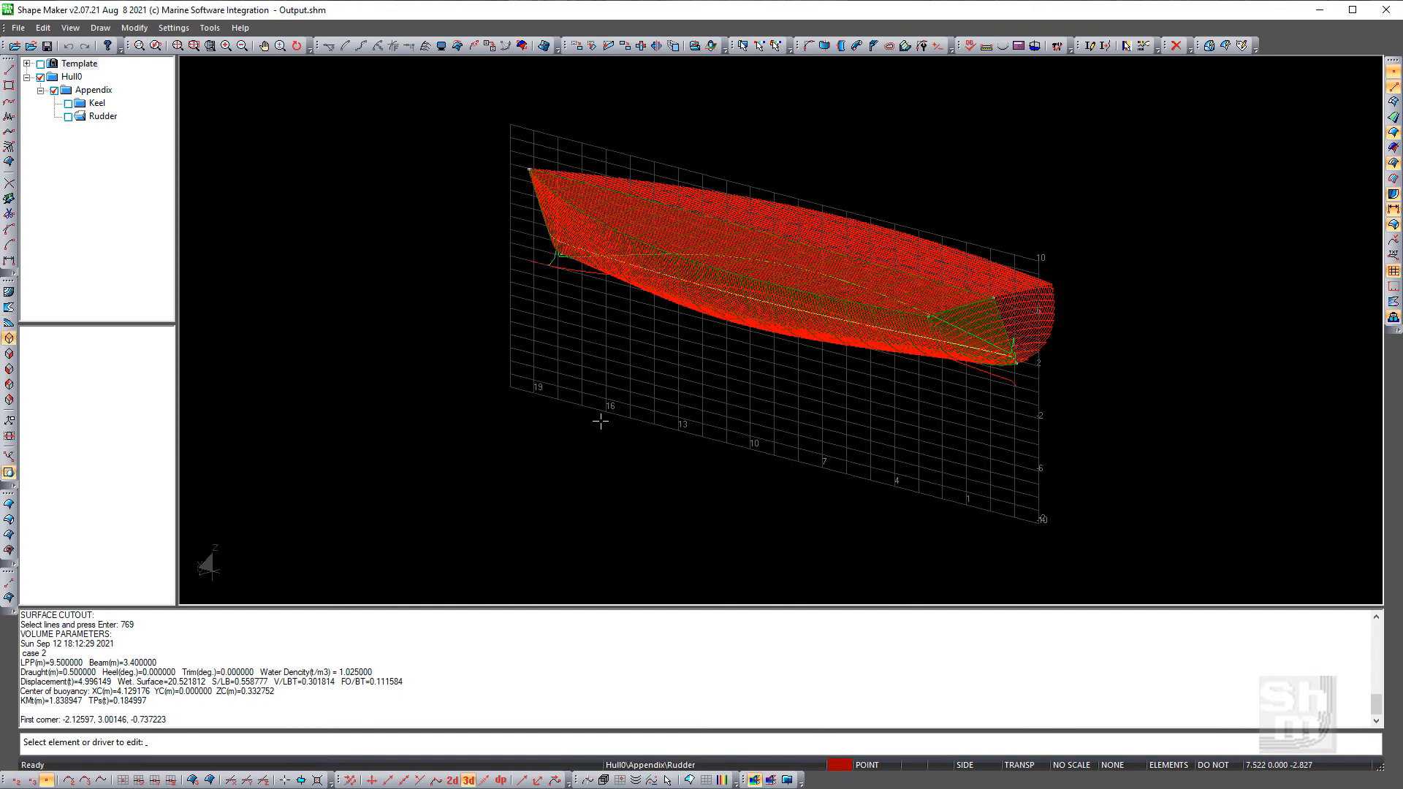
pyautogui.moveTo(598, 419); pyautogui.dragTo(1243, 321, button='middle')
pyautogui.moveTo(518, 294); pyautogui.dragTo(993, 338, button='middle')
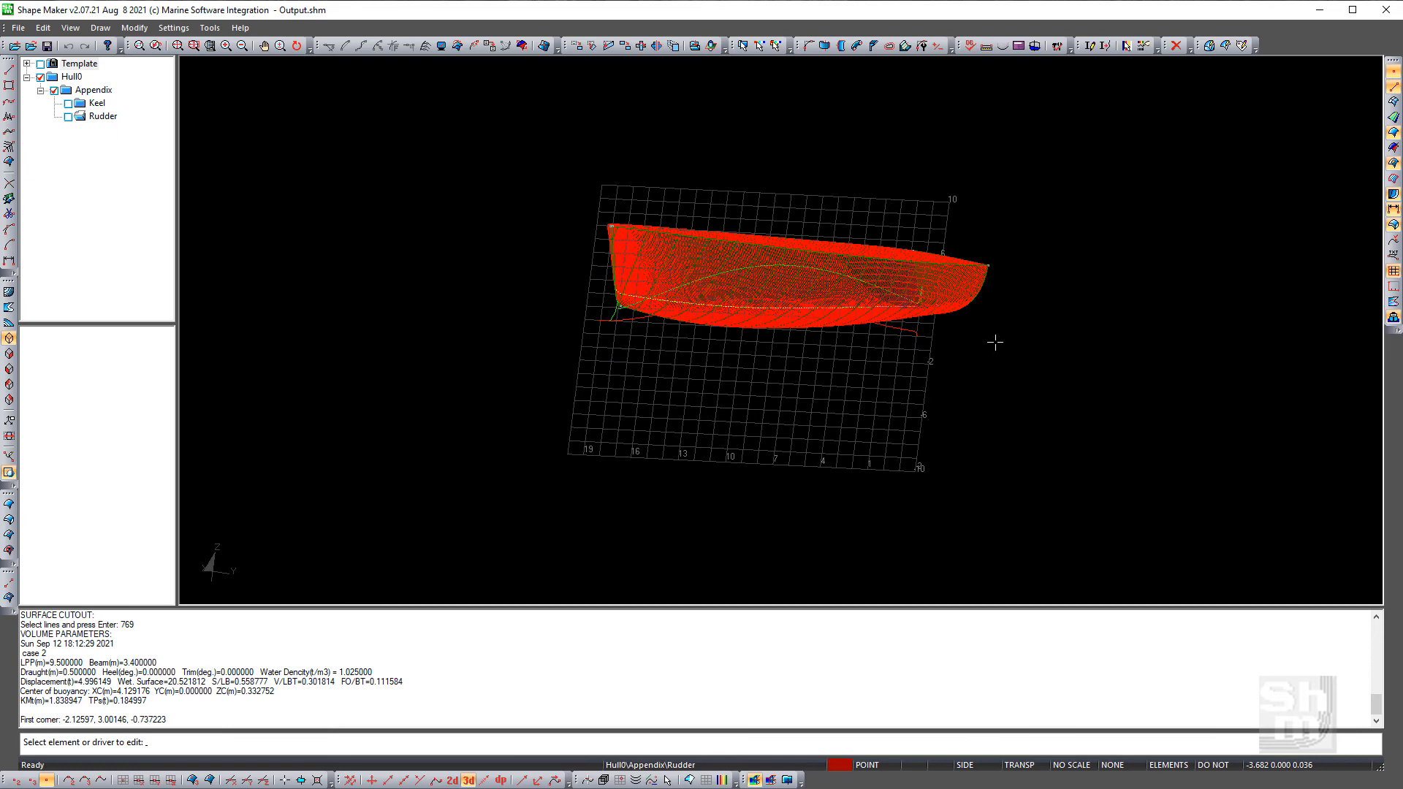
pyautogui.click(9, 308)
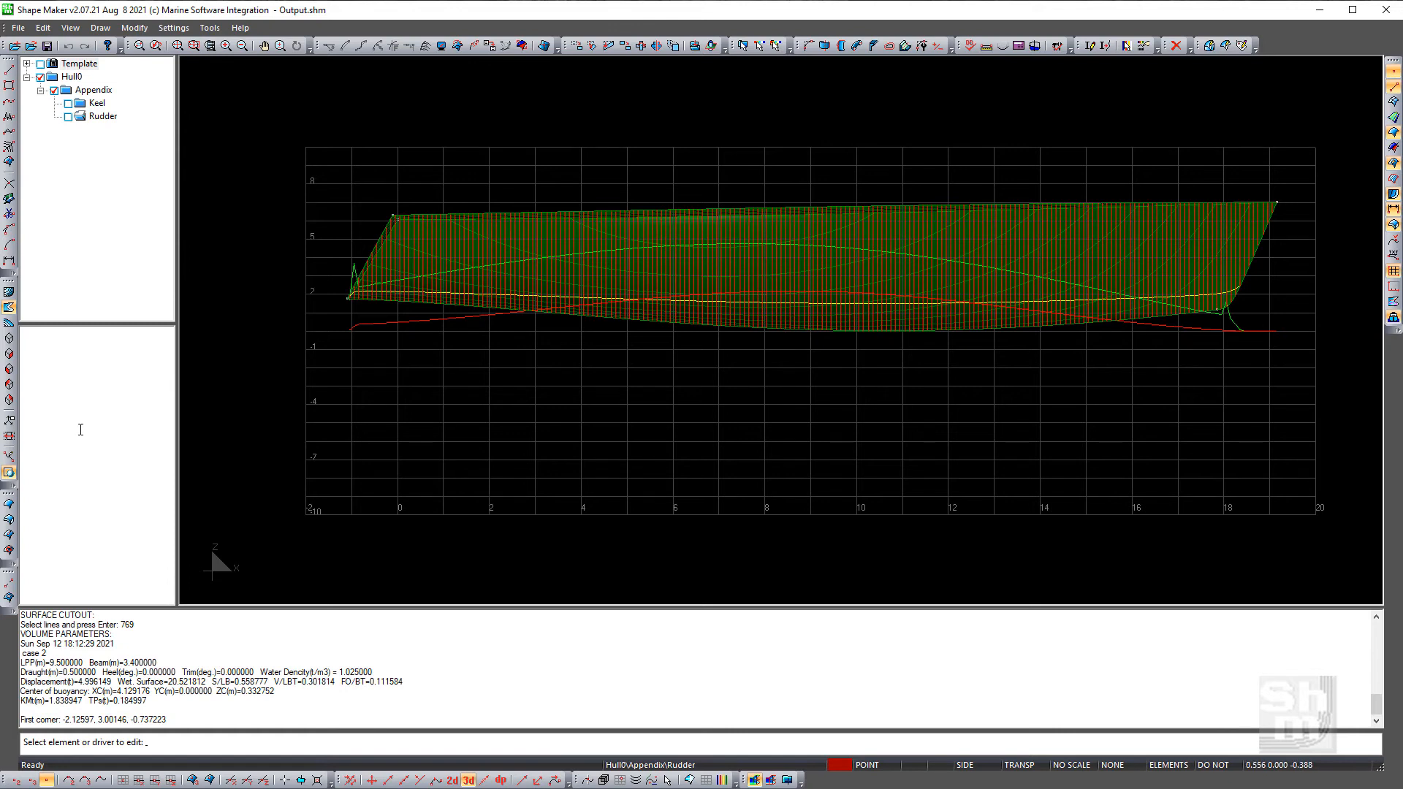
pyautogui.click(9, 402)
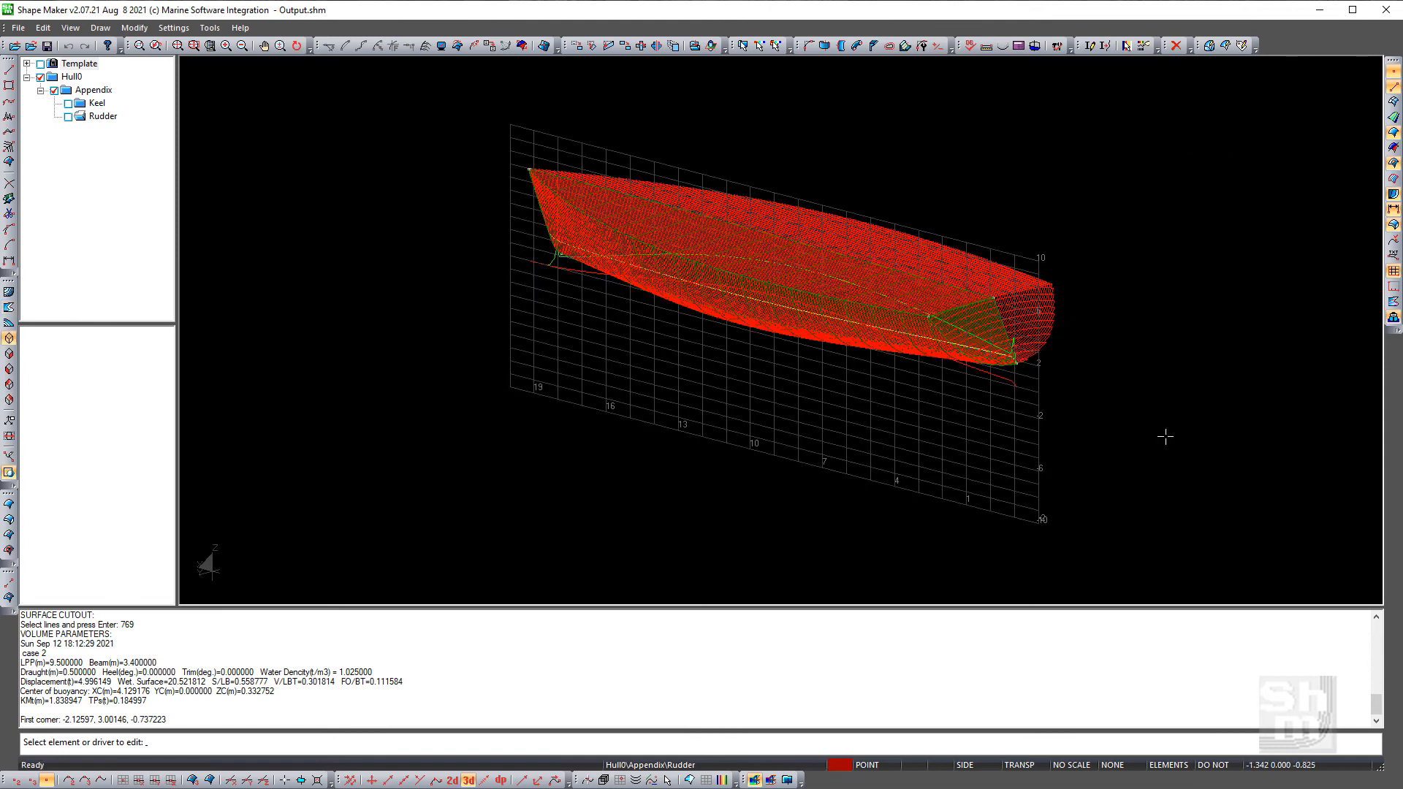
pyautogui.moveTo(1164, 436); pyautogui.dragTo(961, 314, button='middle')
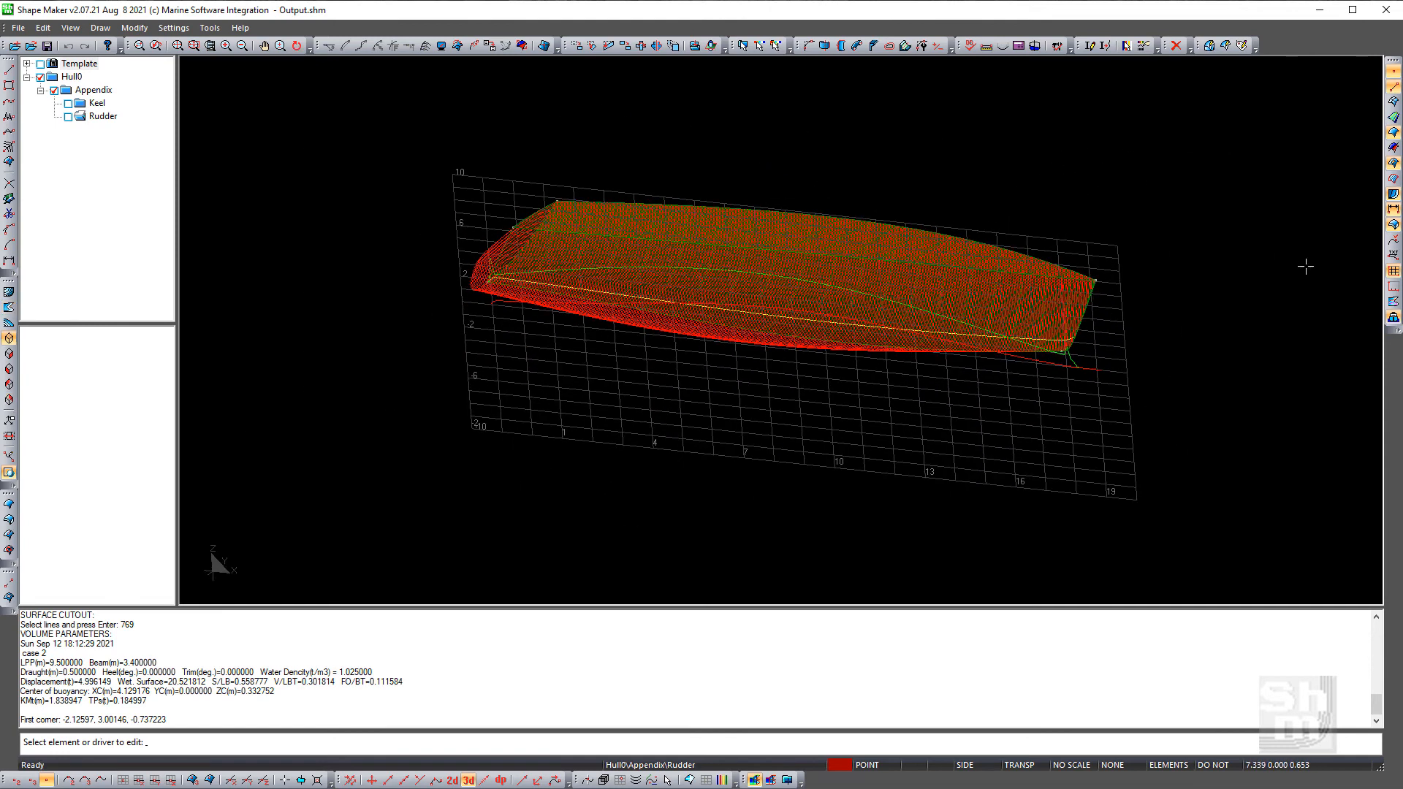
# Hide the calculated section lines and curves, leaving only the hull surfaces displayed
pyautogui.click(1393, 319)
pyautogui.moveTo(976, 431); pyautogui.dragTo(910, 547, button='middle')
pyautogui.scroll(-1, 906, 547)
pyautogui.scroll(1, 817, 498)
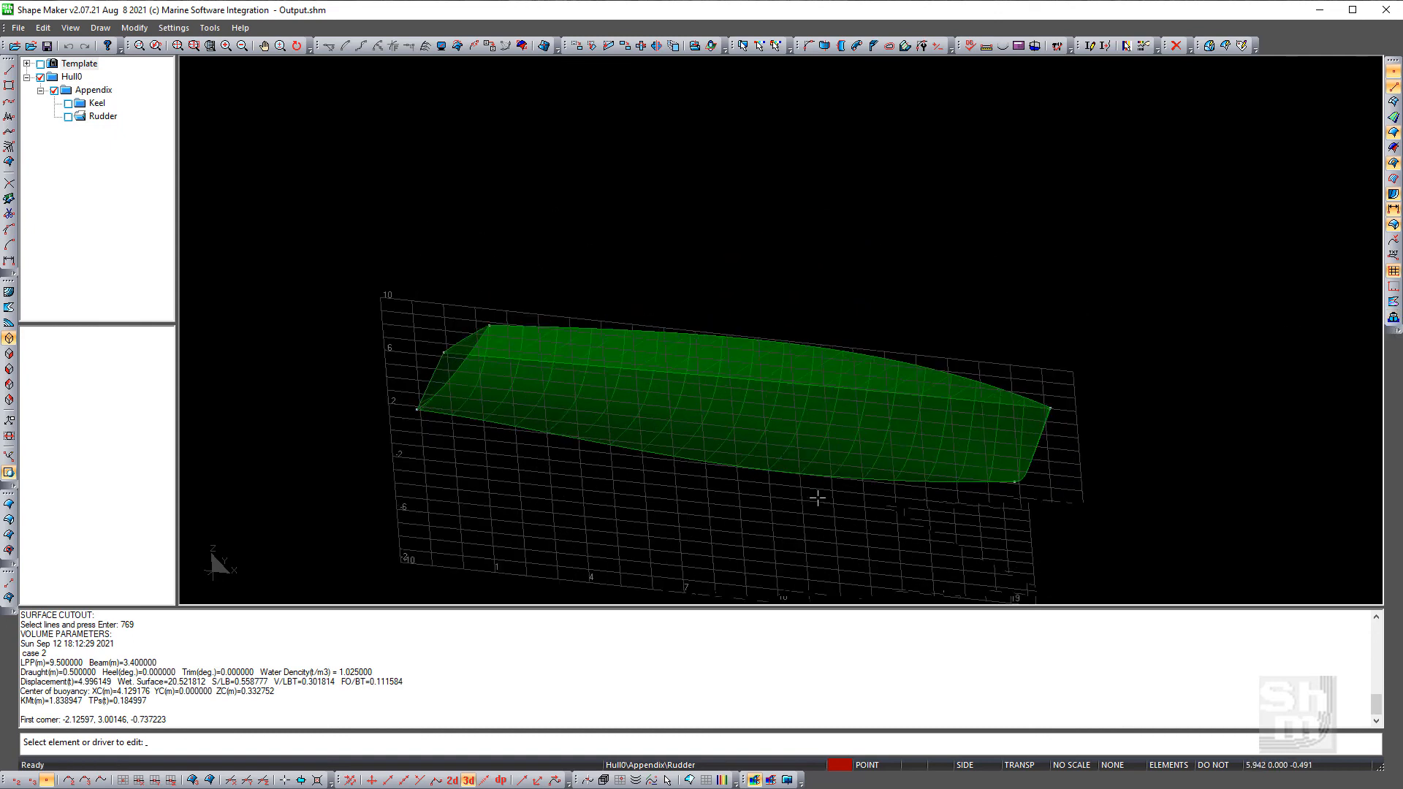
pyautogui.scroll(1, 818, 498)
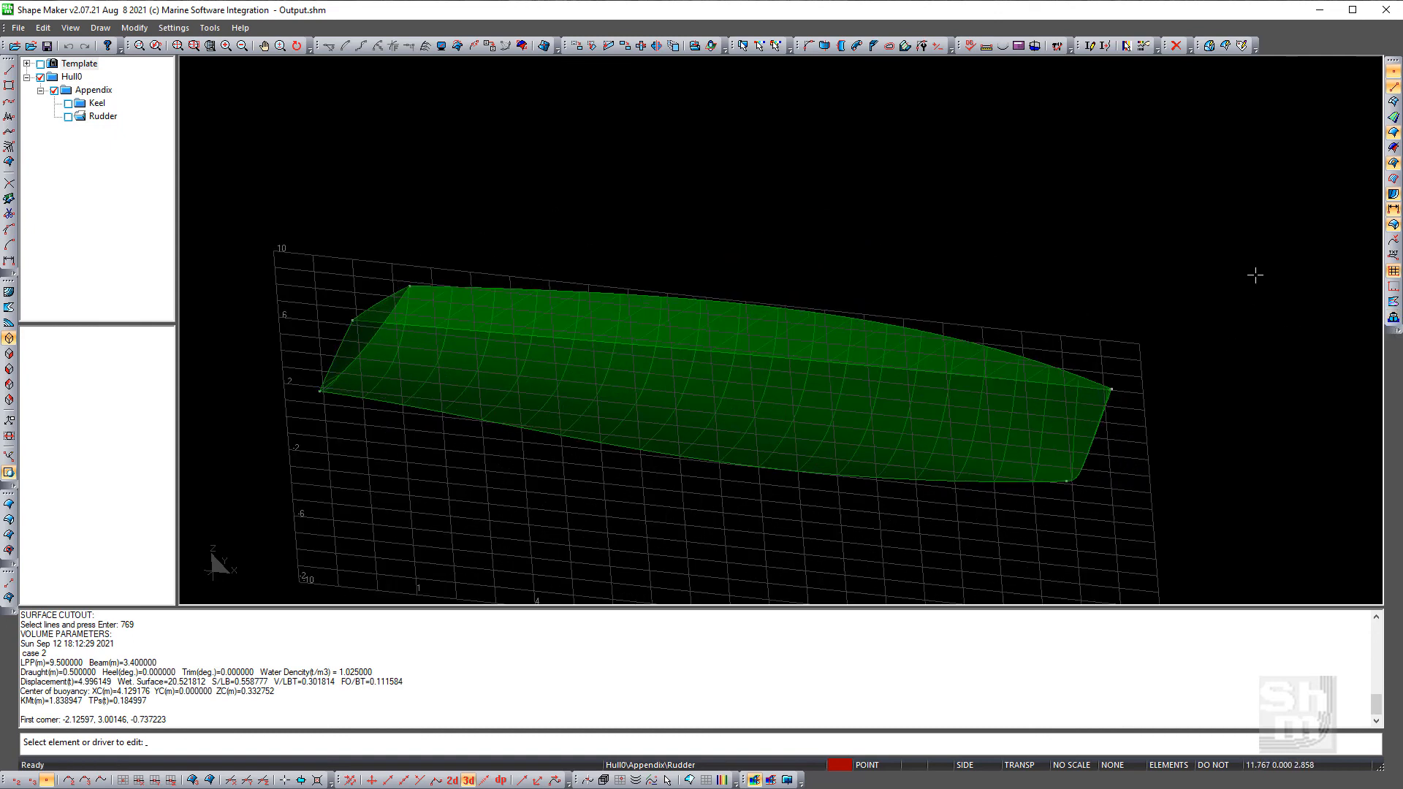
# Rerun the case 2 volume calculation with Run results viewer enabled, highlight the latest record in Output_vol.txt and close the file
pyautogui.click(1035, 45)
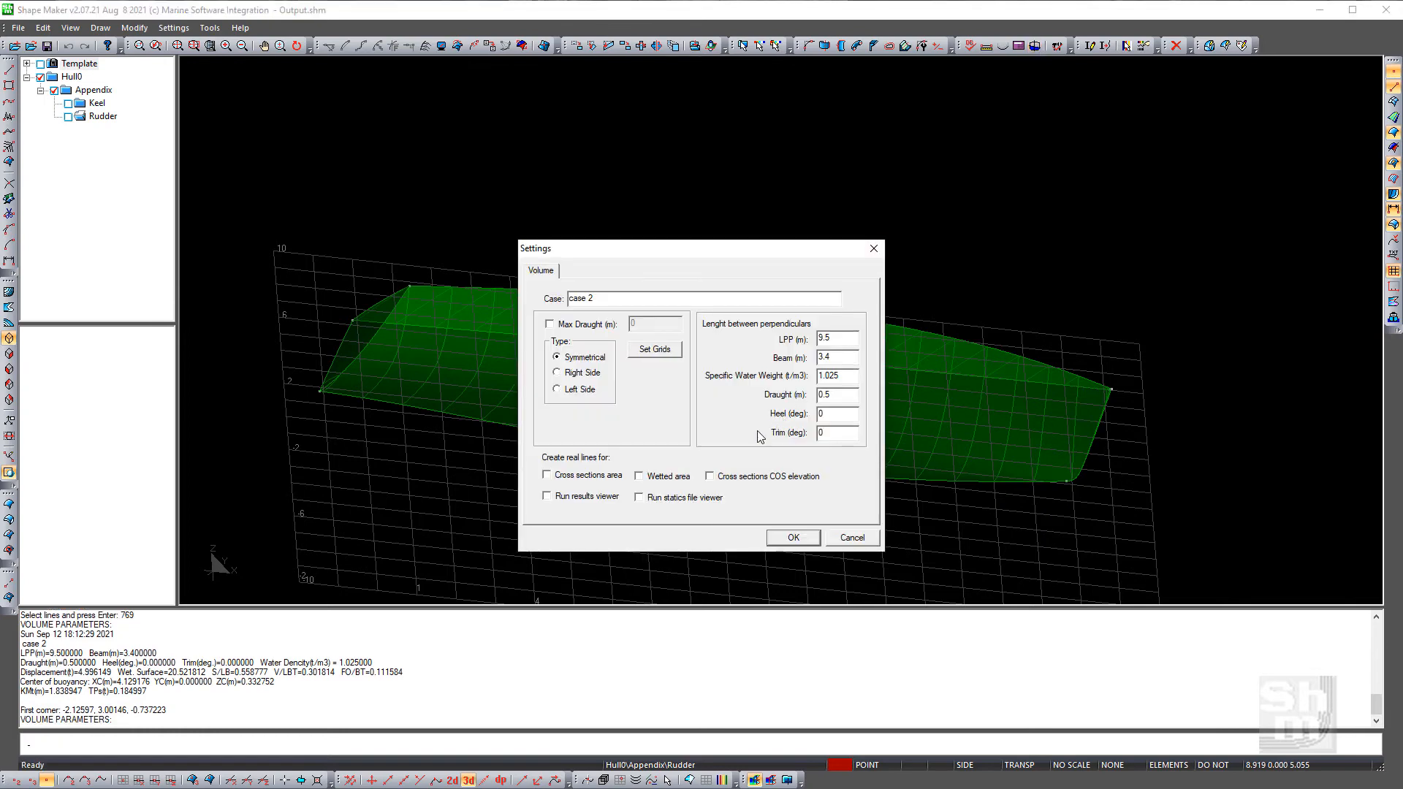
pyautogui.click(548, 497)
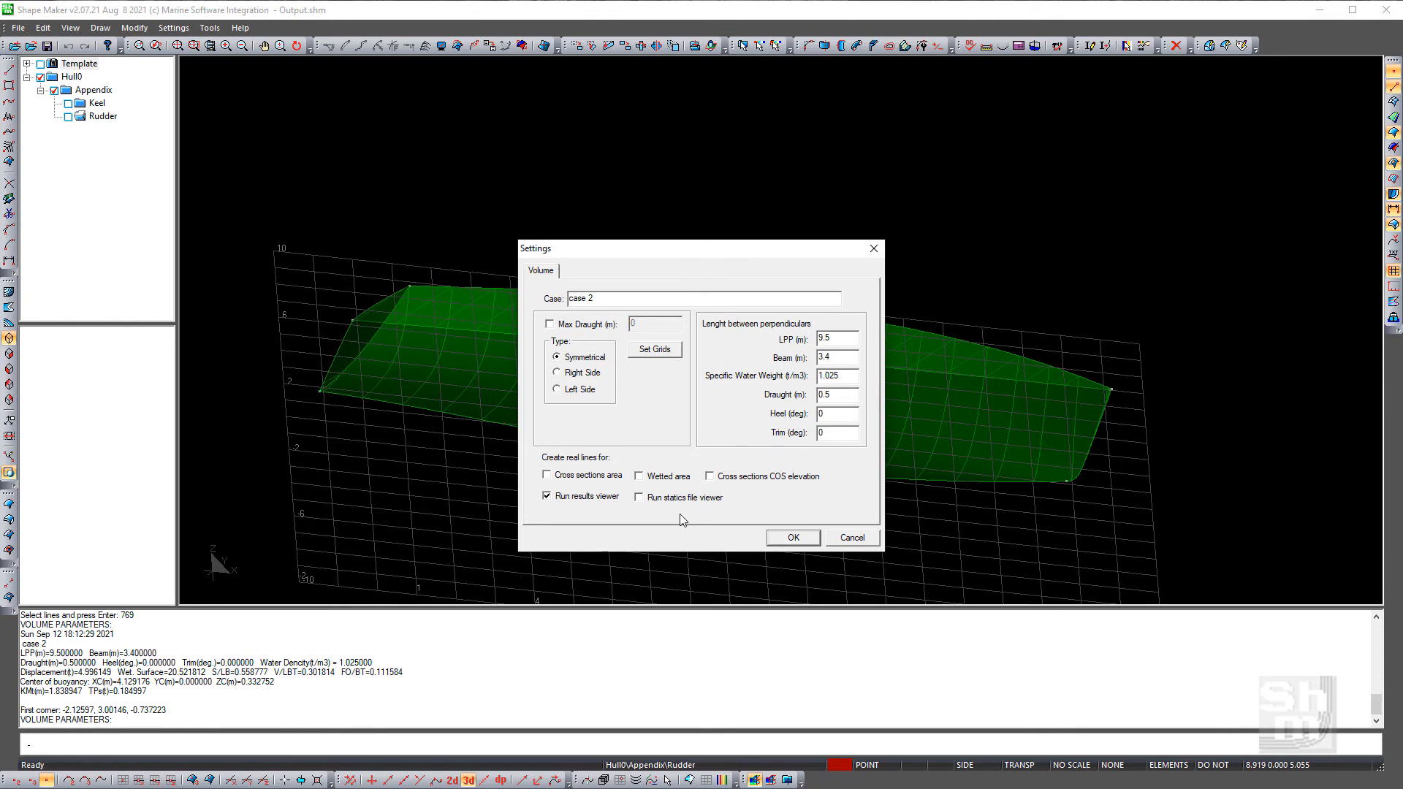
pyautogui.click(784, 539)
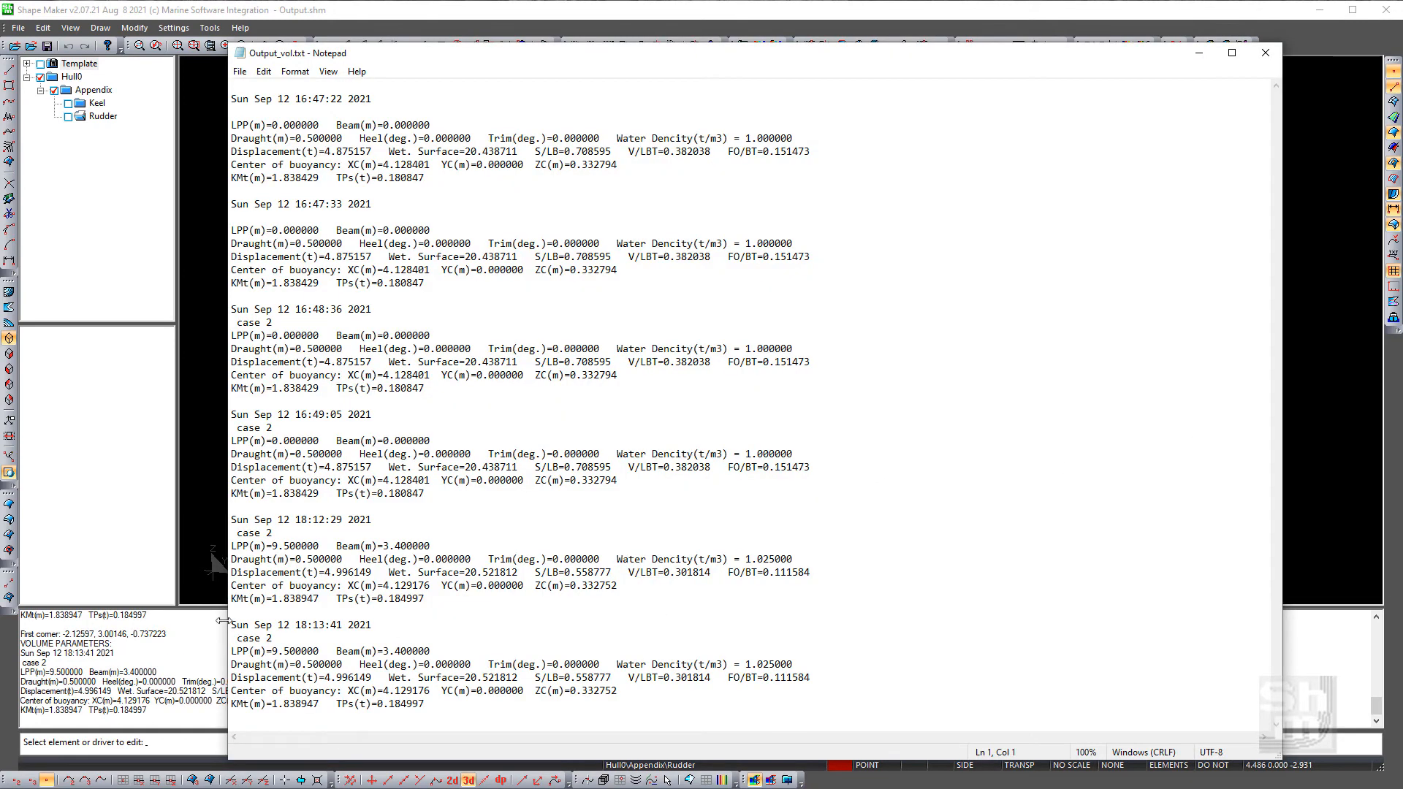
pyautogui.moveTo(231, 624); pyautogui.dragTo(580, 718)
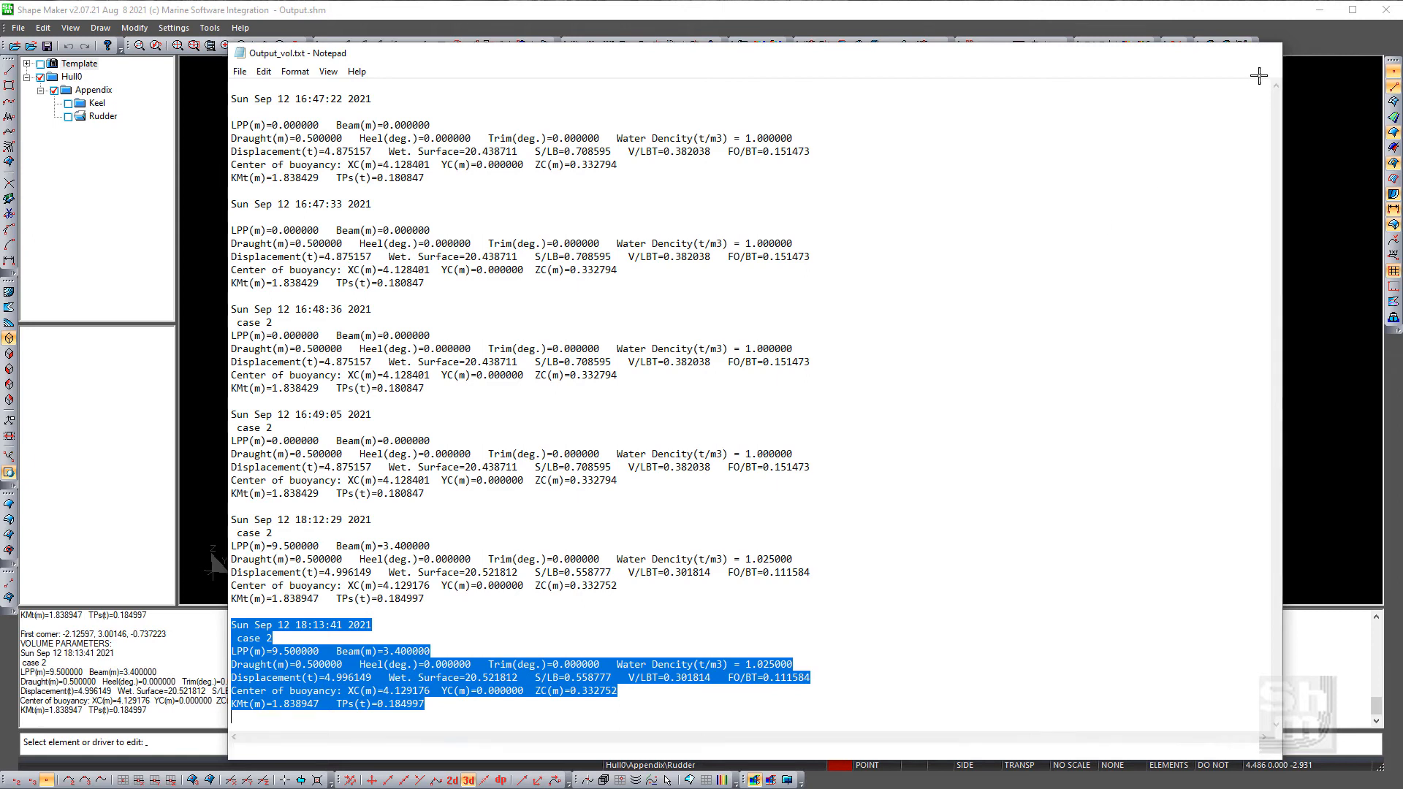
pyautogui.click(1263, 57)
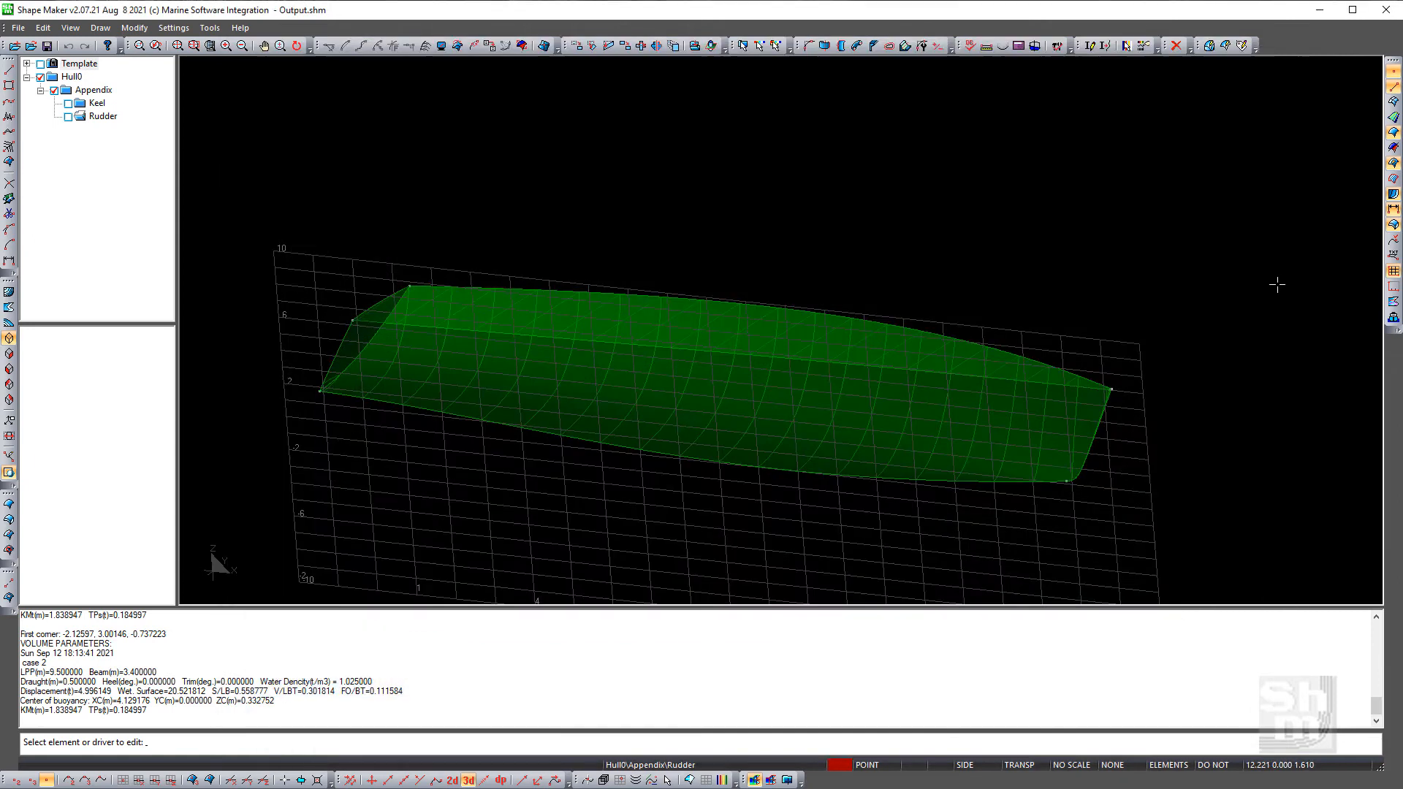
# Rerun the case 2 volume calculation with Run statics file viewer enabled to open the hull in the Compartment Viewer
pyautogui.click(1037, 46)
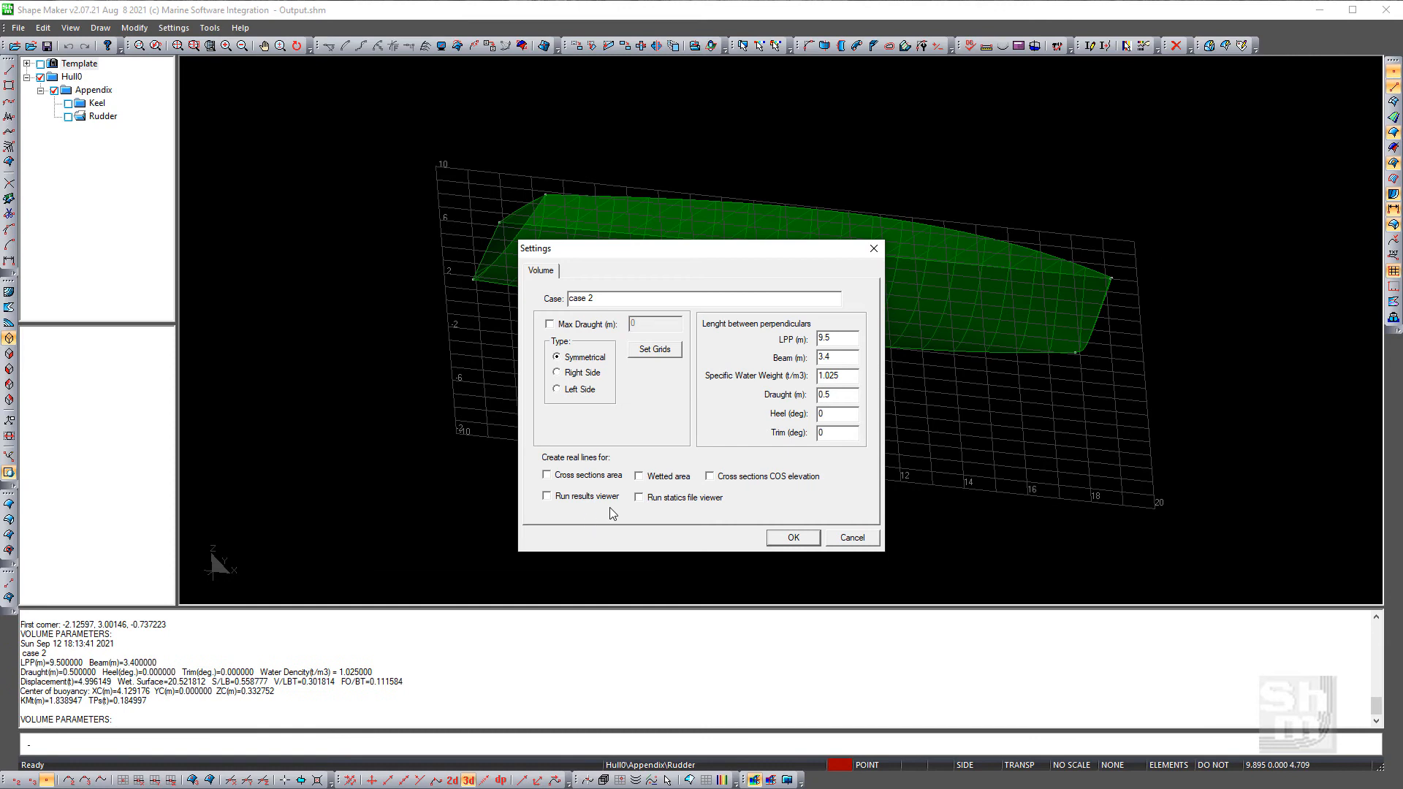
pyautogui.click(639, 498)
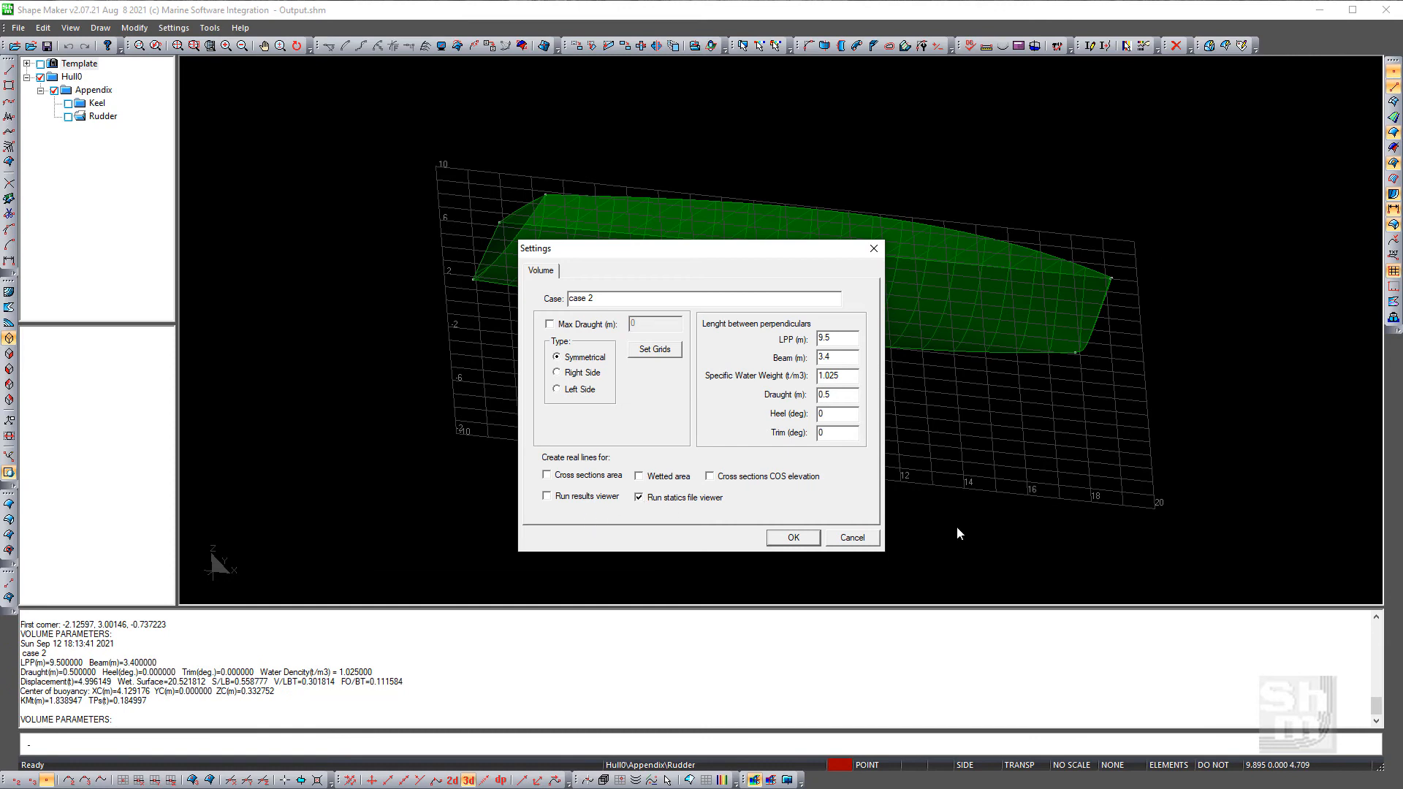
pyautogui.click(792, 539)
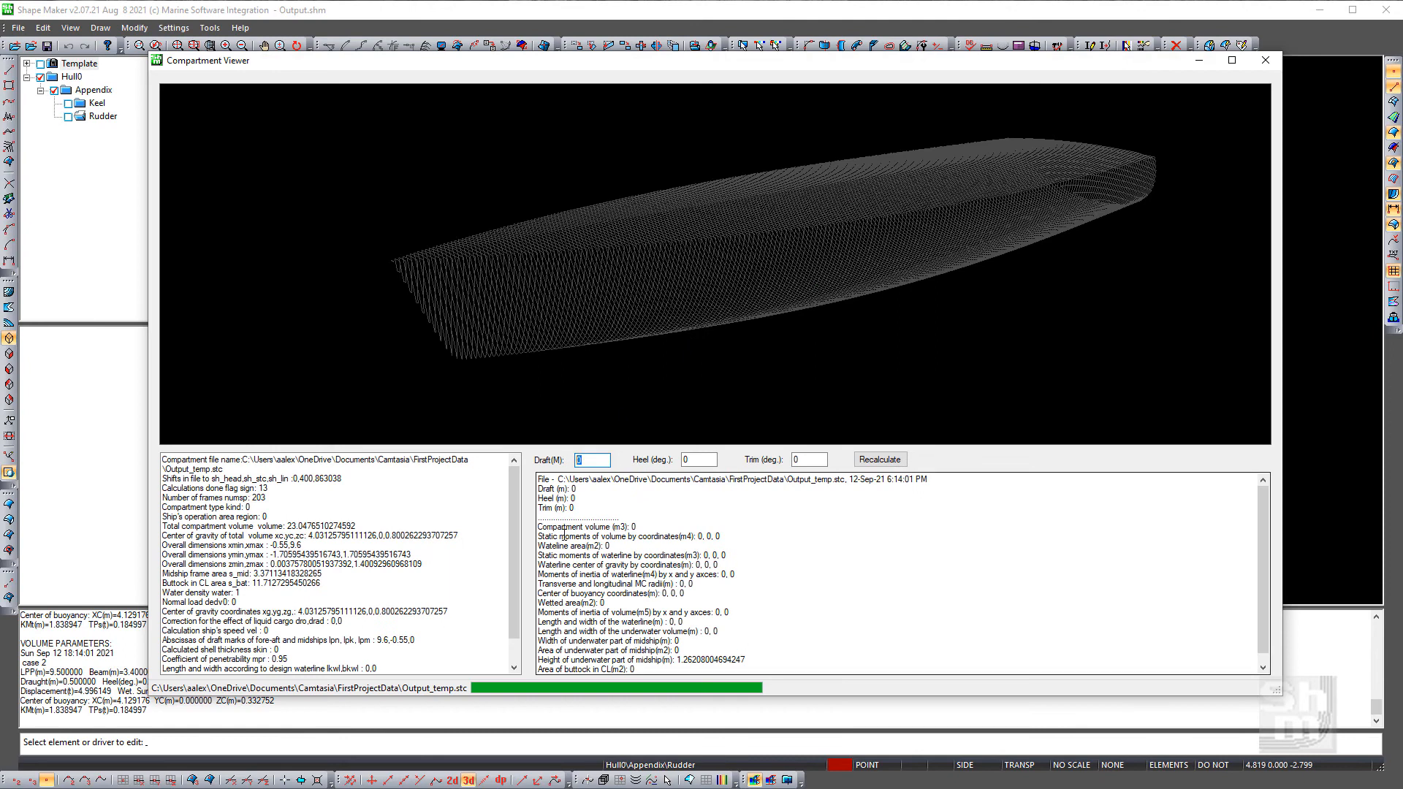
# Set the draft to 0.5 m and the trim to 3 degrees, then recalculate the compartment's hydrostatics
pyautogui.click(682, 461)
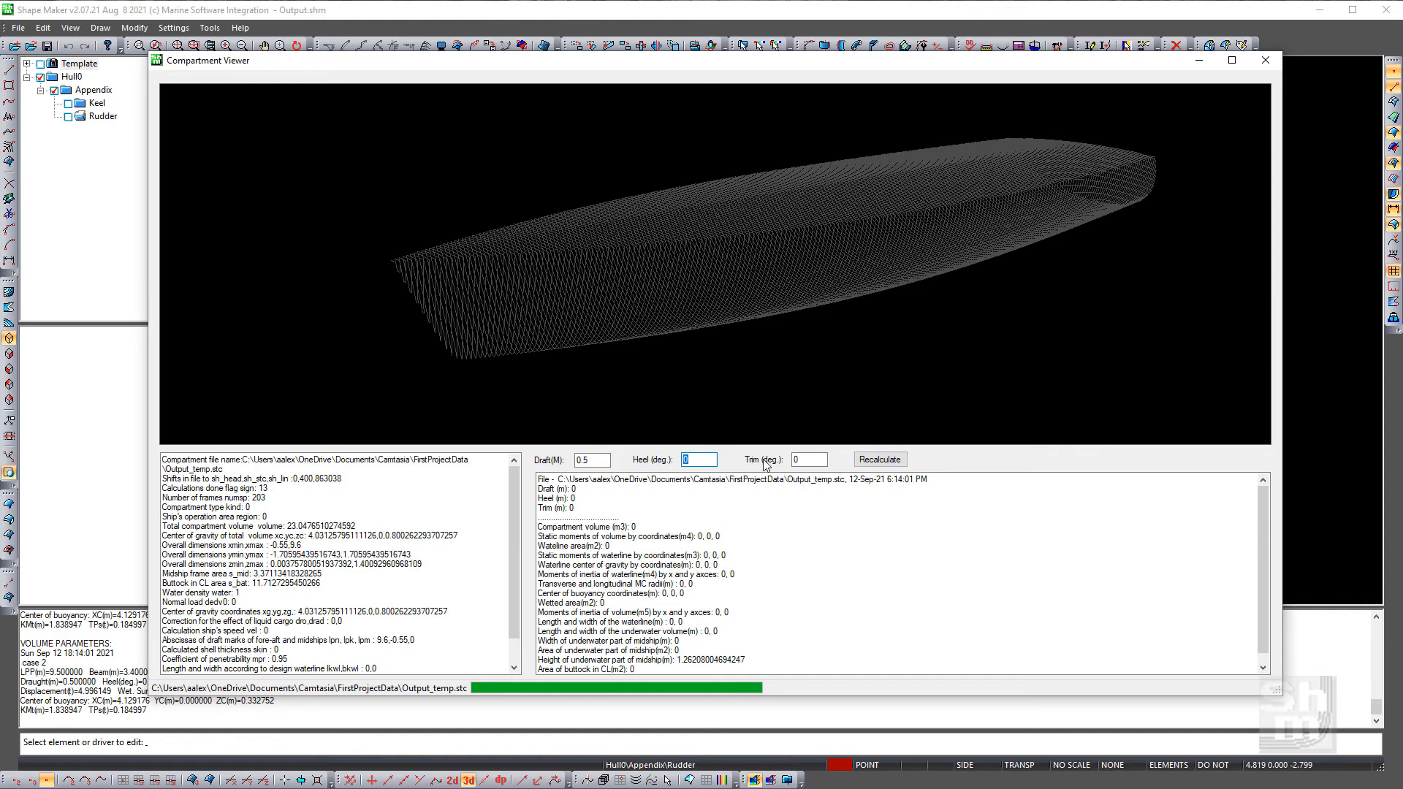
pyautogui.click(789, 459)
pyautogui.write('3')
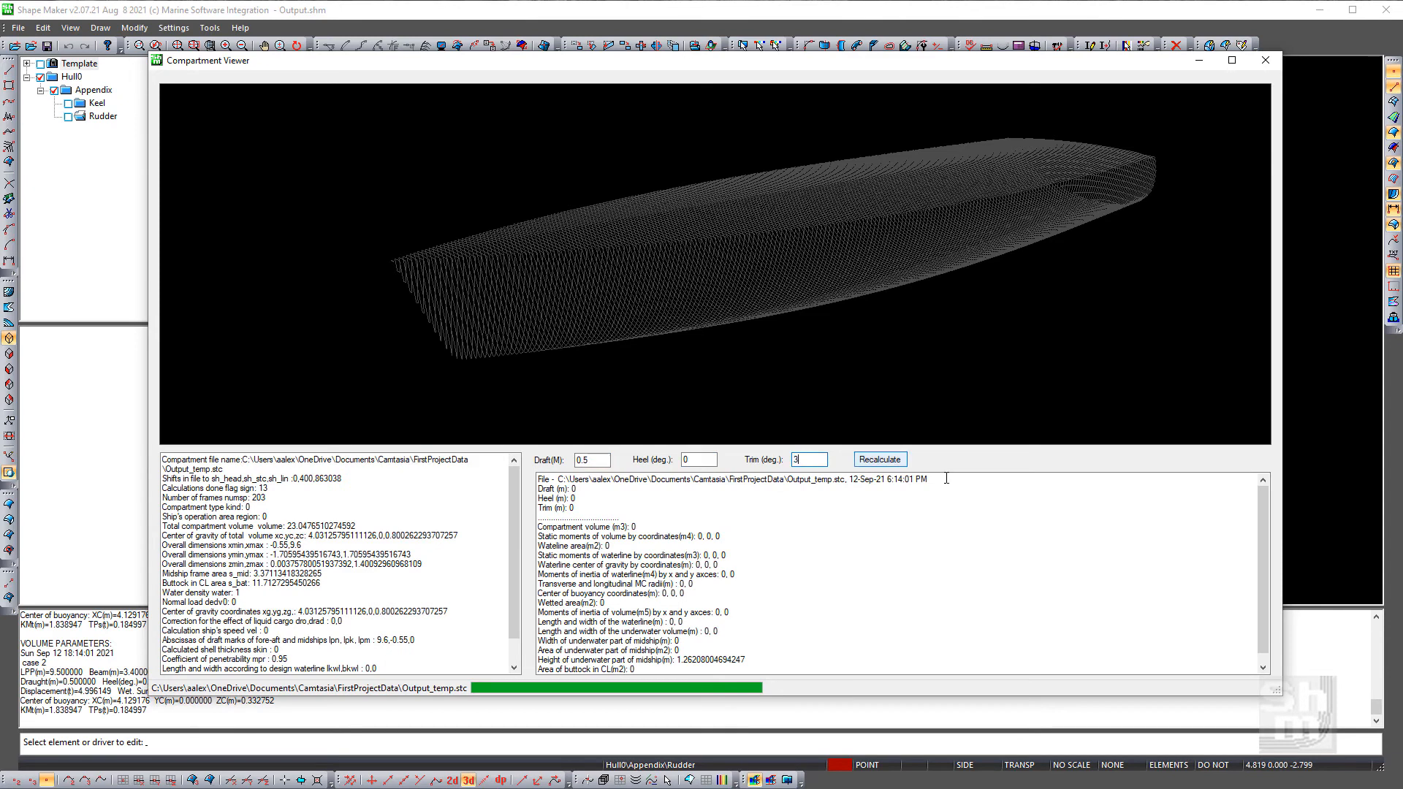
pyautogui.click(880, 460)
pyautogui.click(881, 461)
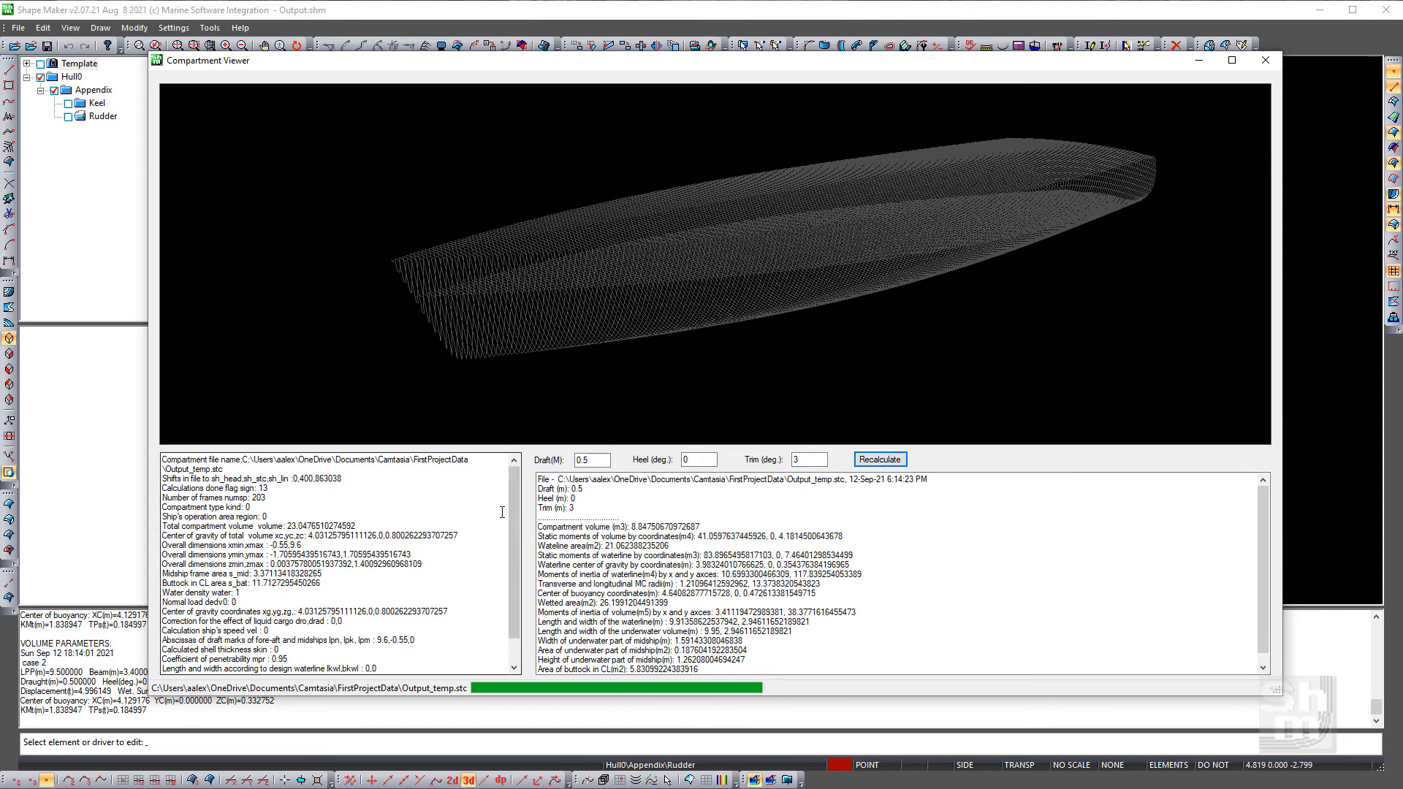
# Highlight the calculated hydrostatic values, then set the heel to 1 degree and recalculate
pyautogui.moveTo(537, 526); pyautogui.dragTo(917, 613)
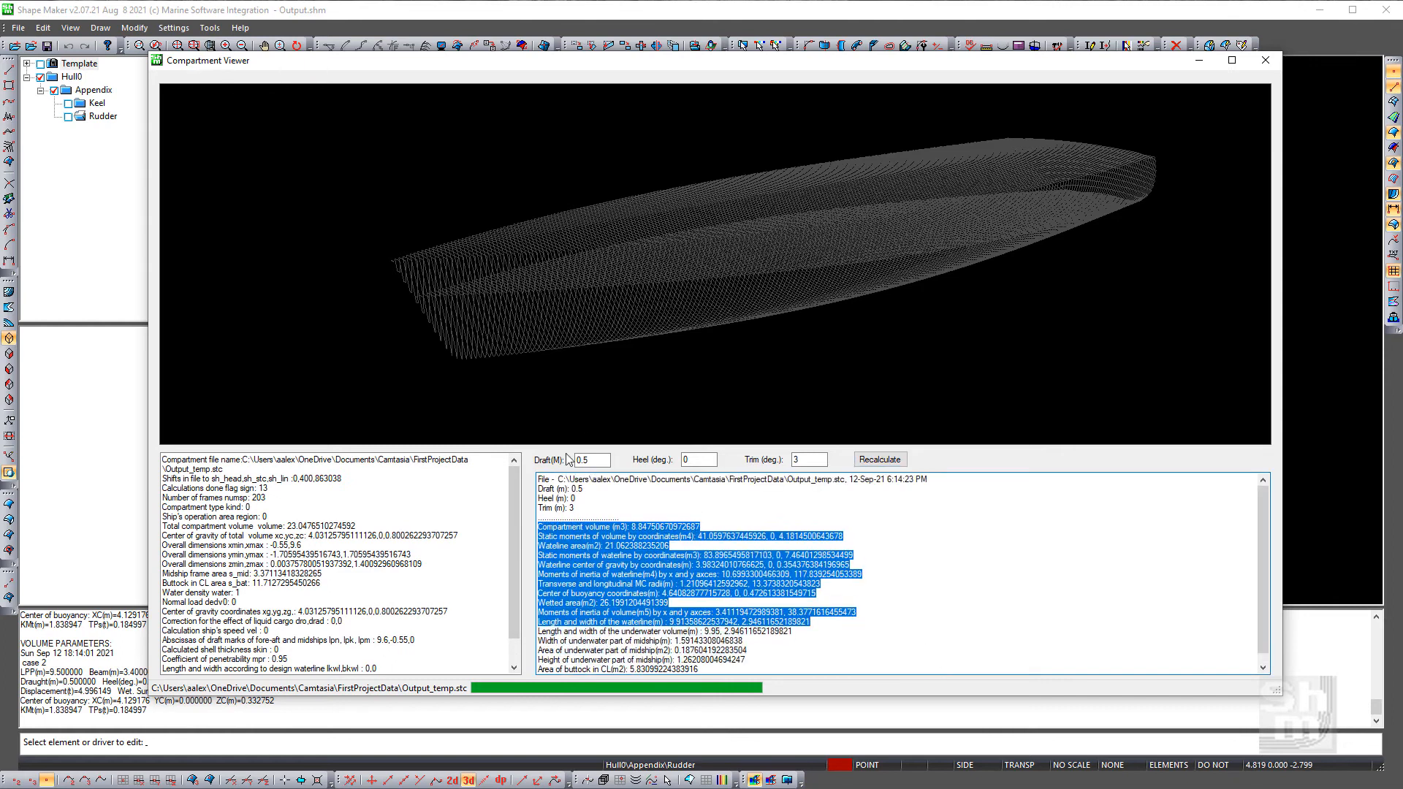
pyautogui.doubleClick(688, 459)
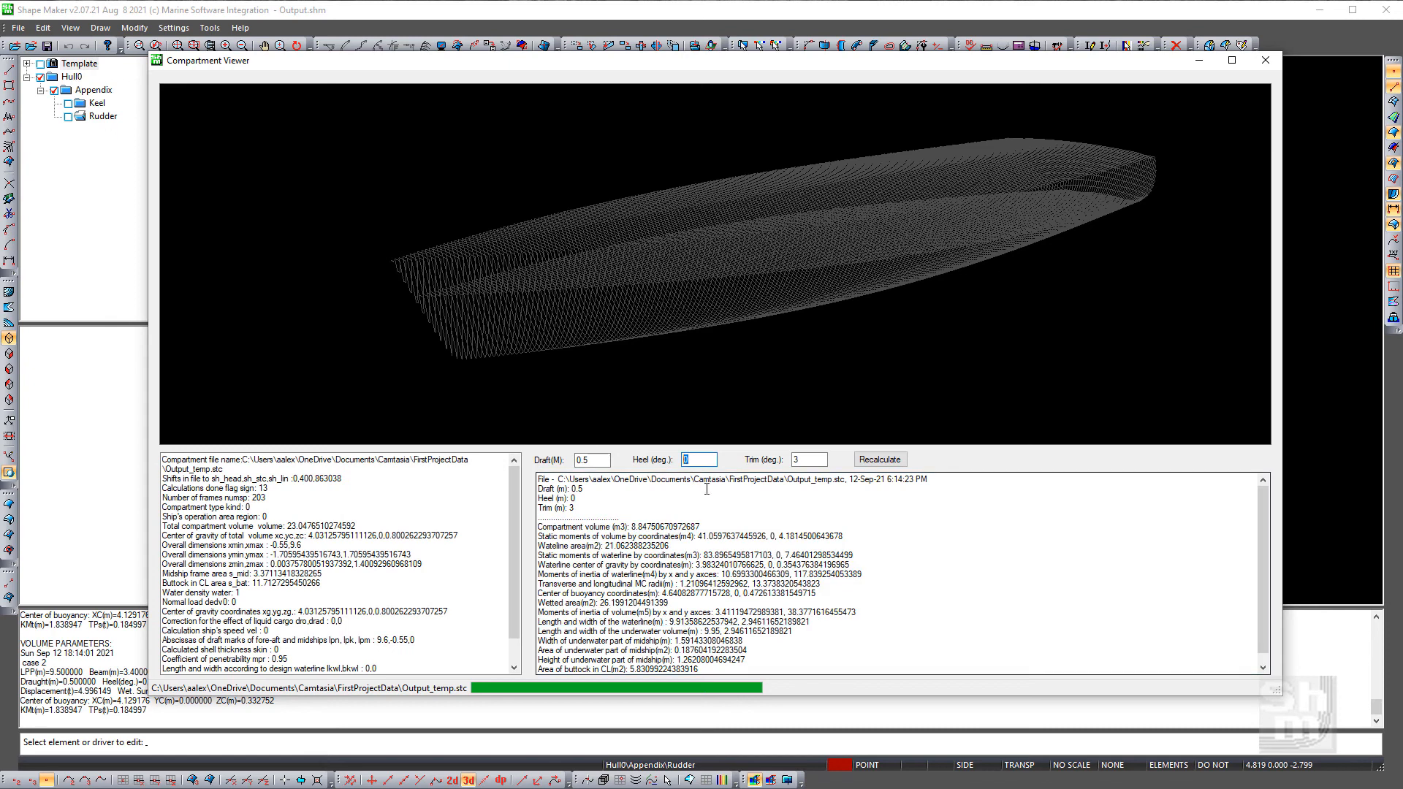
pyautogui.click(880, 458)
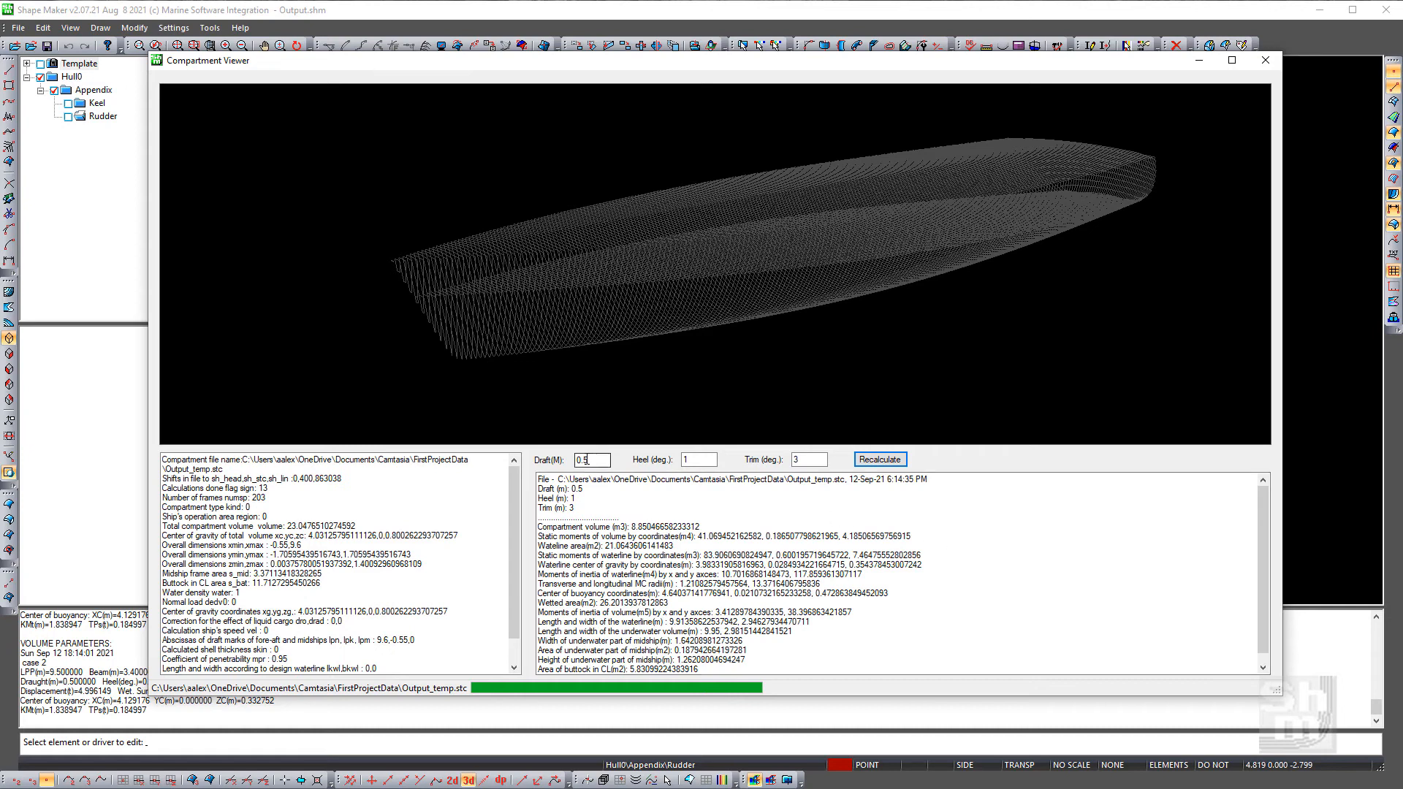
# Set the draft to 0.4 m, recalculate the compartment's hydrostatics and close the Compartment Viewer
pyautogui.click(591, 461)
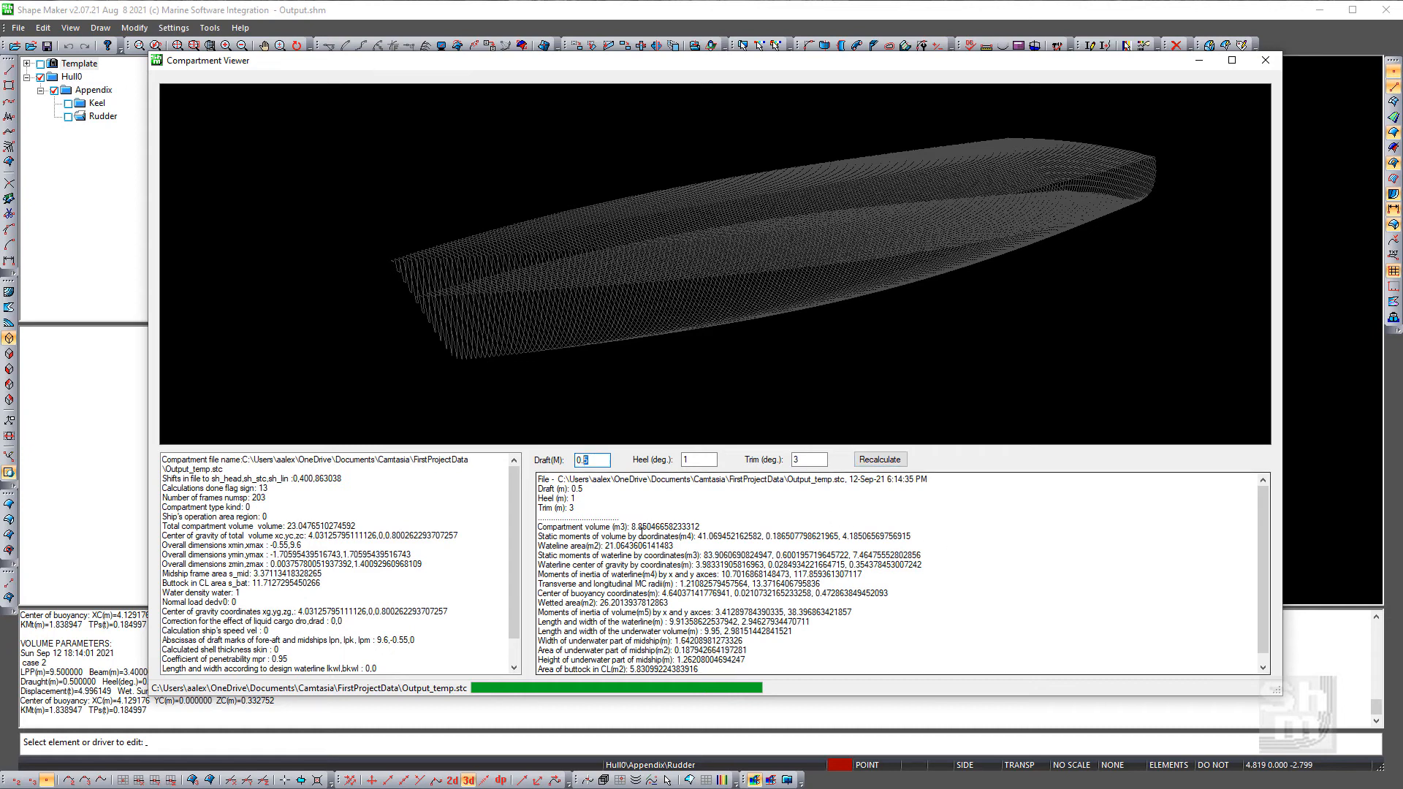
pyautogui.click(869, 459)
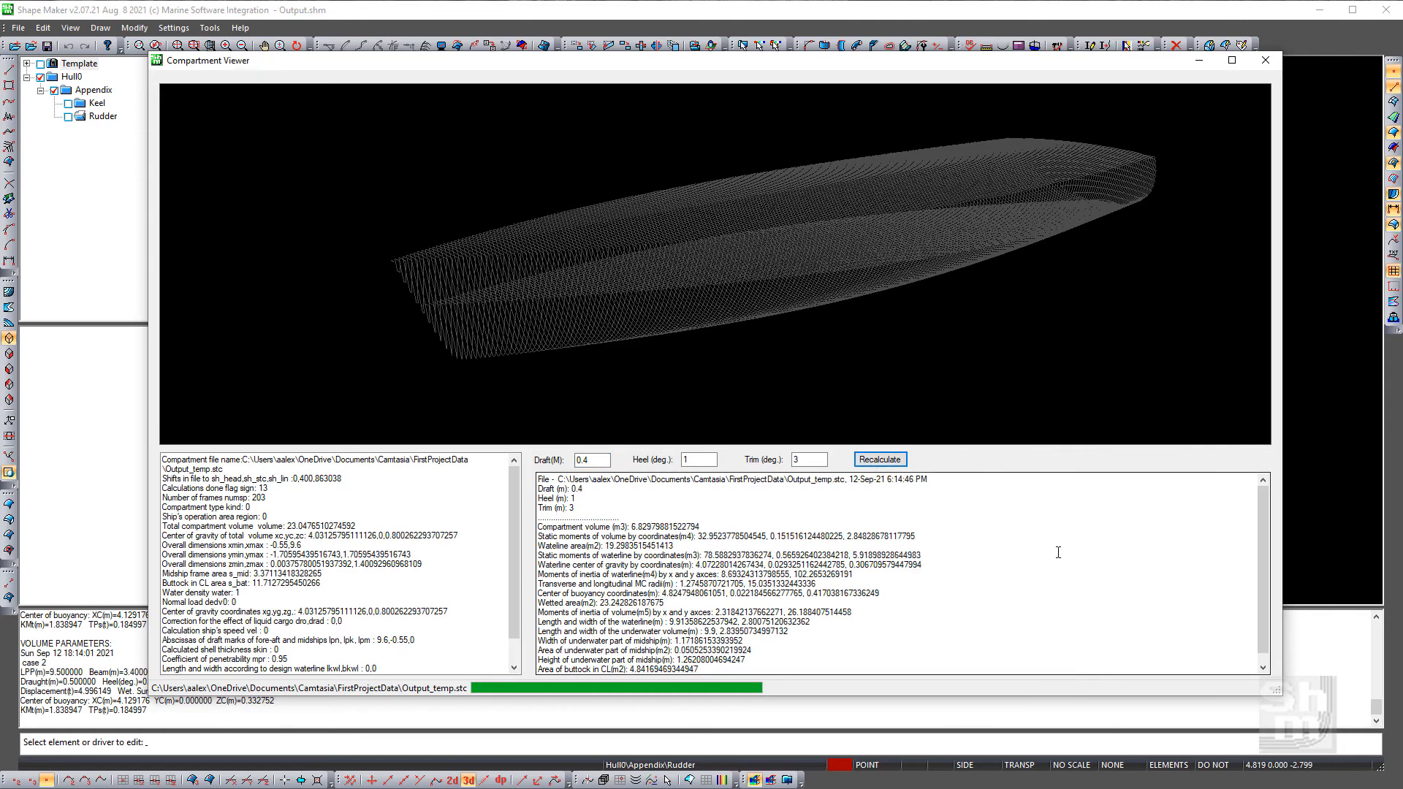
pyautogui.click(1267, 62)
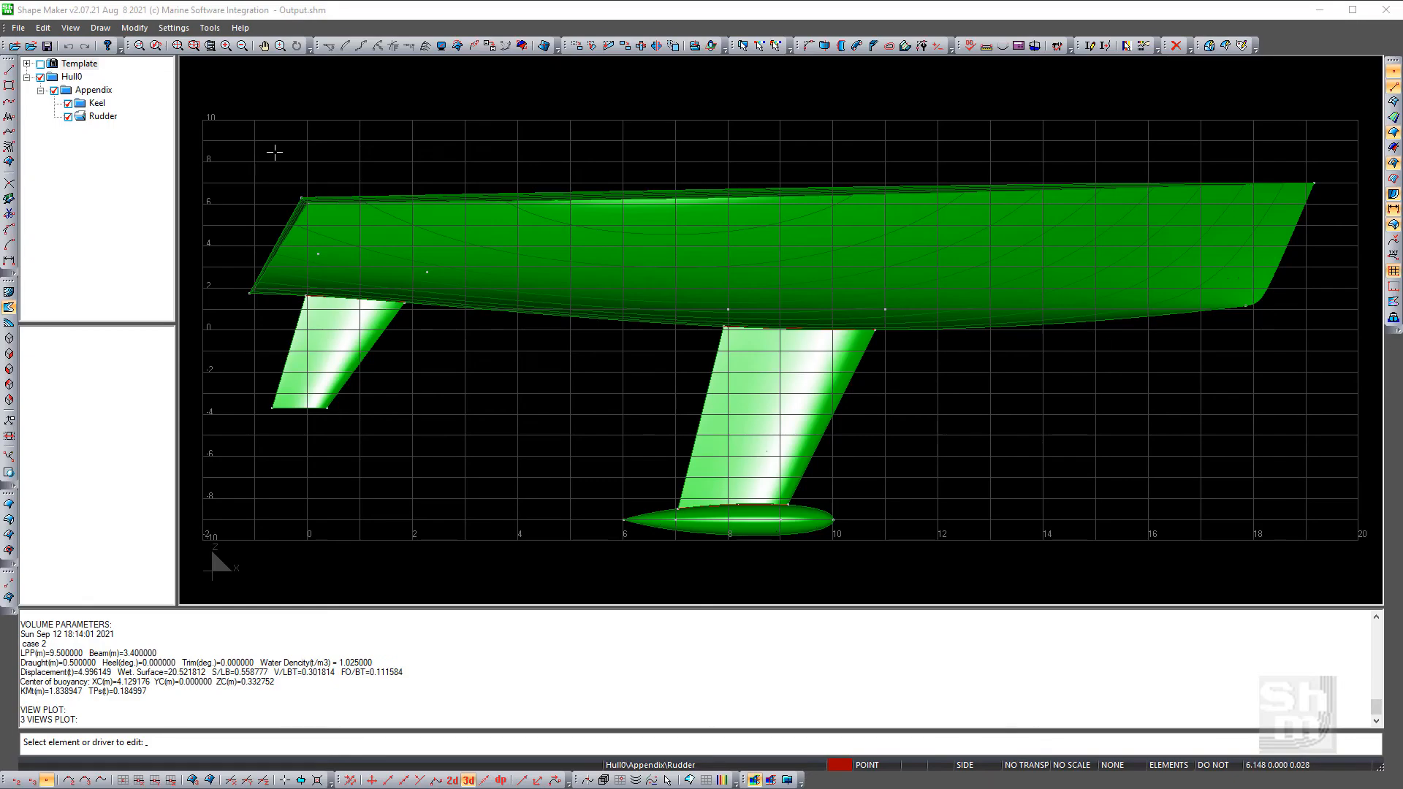
# Output a 3 Views plot of the yacht with each frame marked and a new midship position for the front view, and show the whole drawing
pyautogui.click(17, 28)
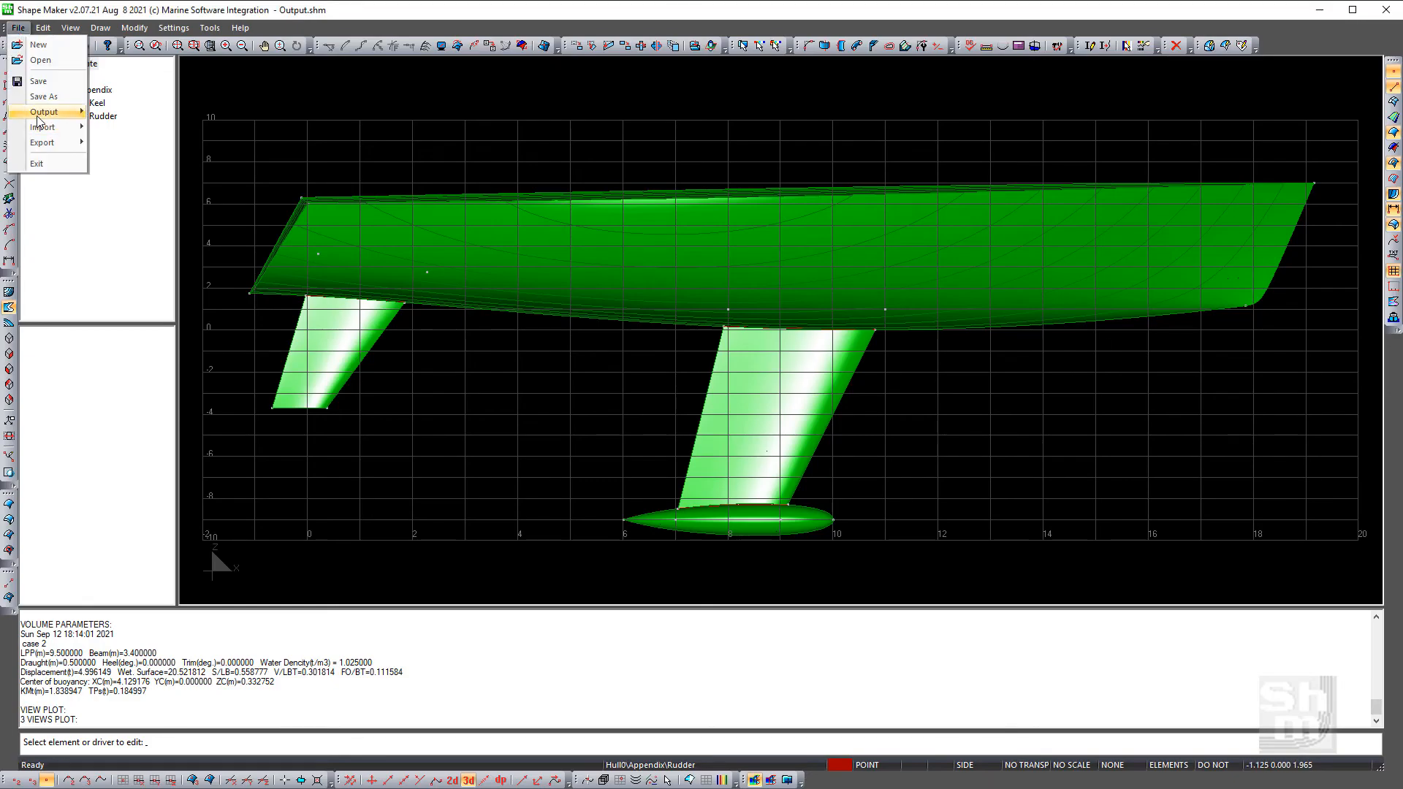
pyautogui.moveTo(38, 114)
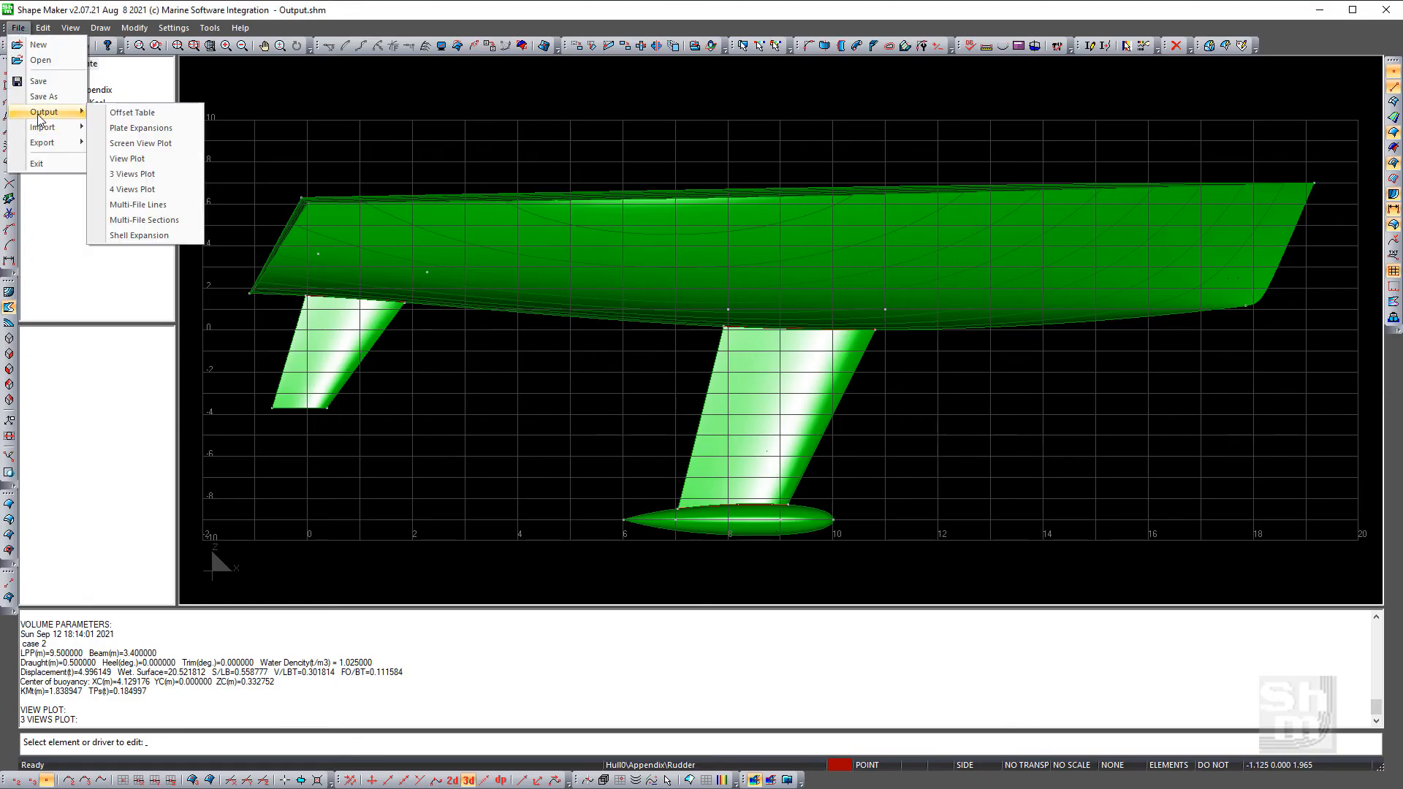
pyautogui.click(127, 175)
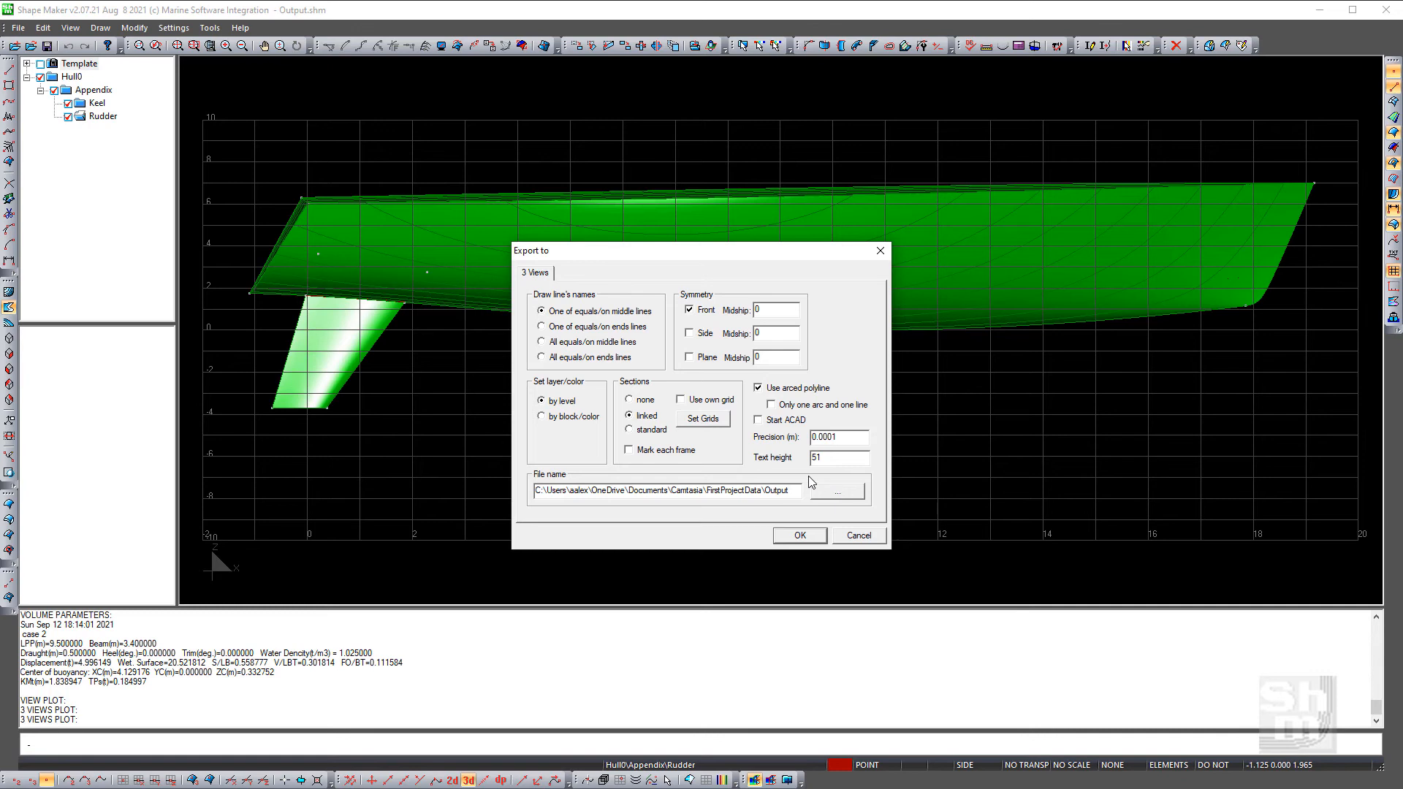
pyautogui.click(629, 451)
pyautogui.doubleClick(769, 309)
pyautogui.write('x9')
pyautogui.click(799, 536)
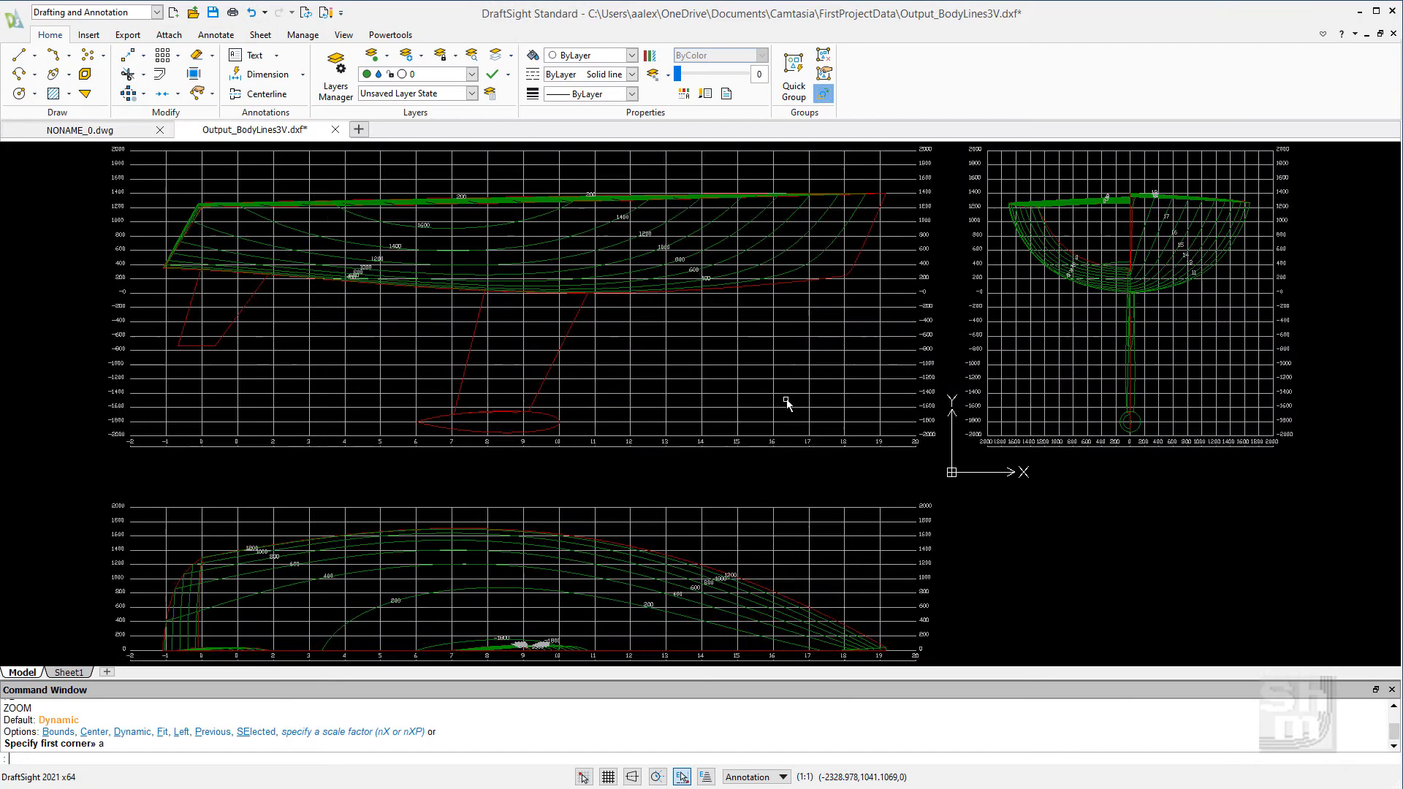
pyautogui.write('a')
pyautogui.press('Return')
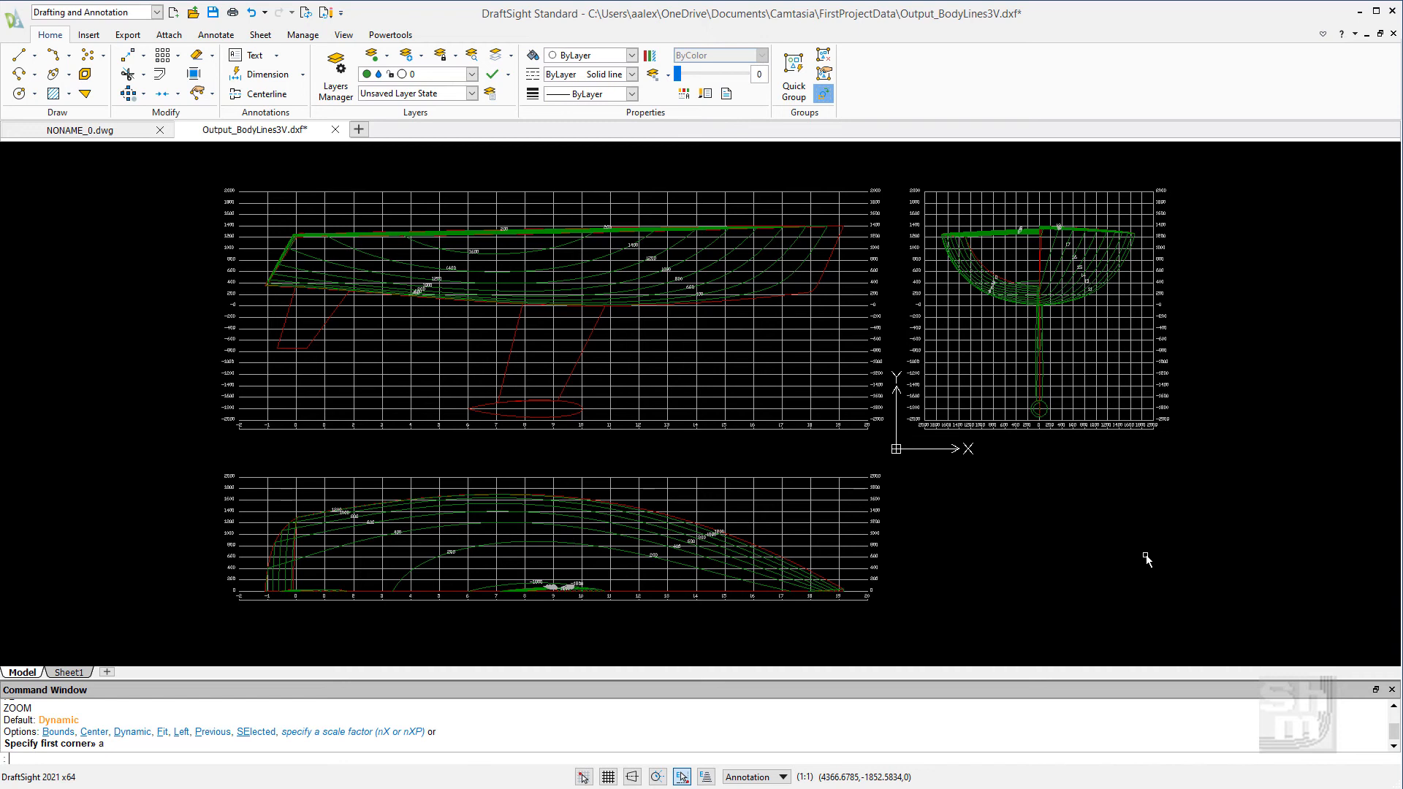
# Inspect the three-view lines drawing from view point 1,1,1, then undo the view changes
pyautogui.write('point')
pyautogui.press('Return')
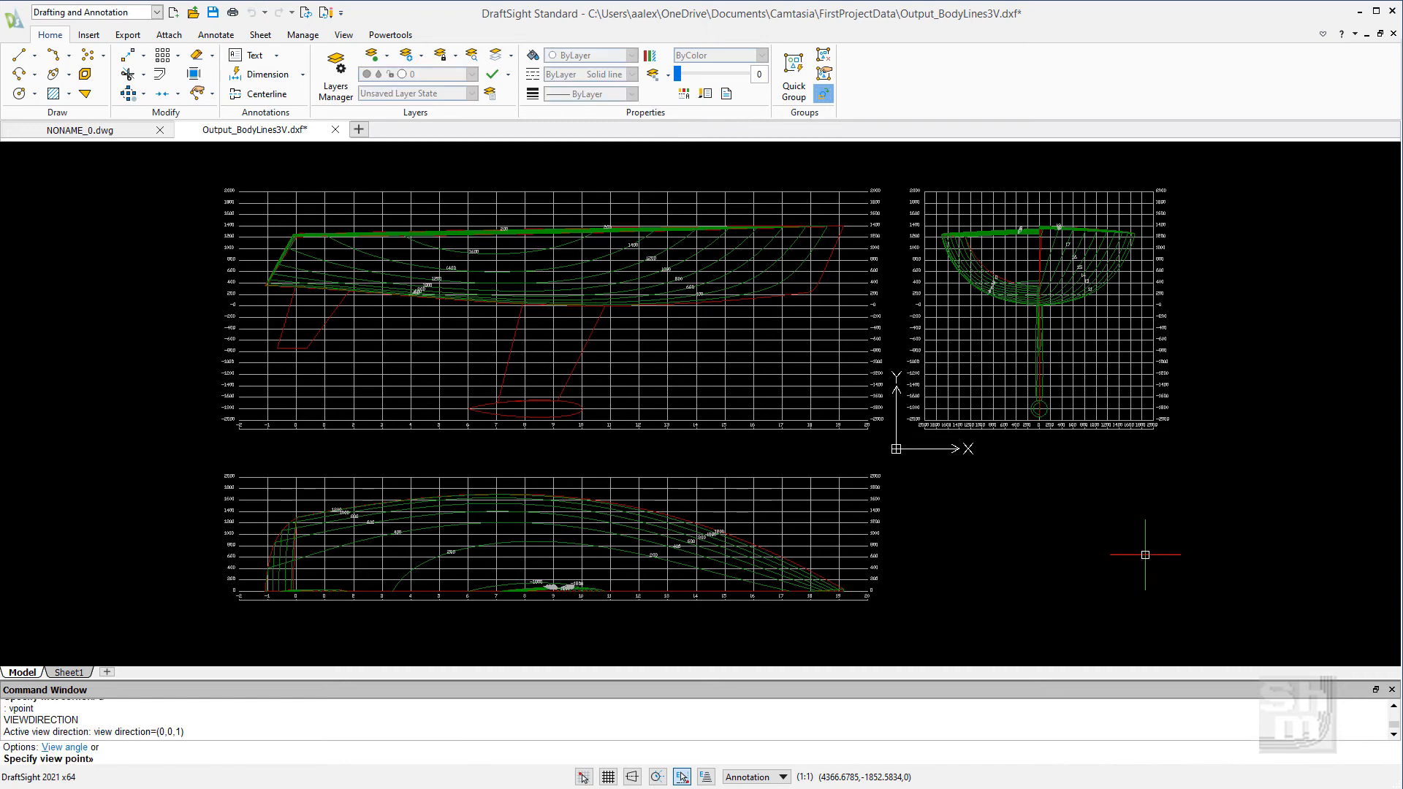
pyautogui.write('1,1,1')
pyautogui.press('Return')
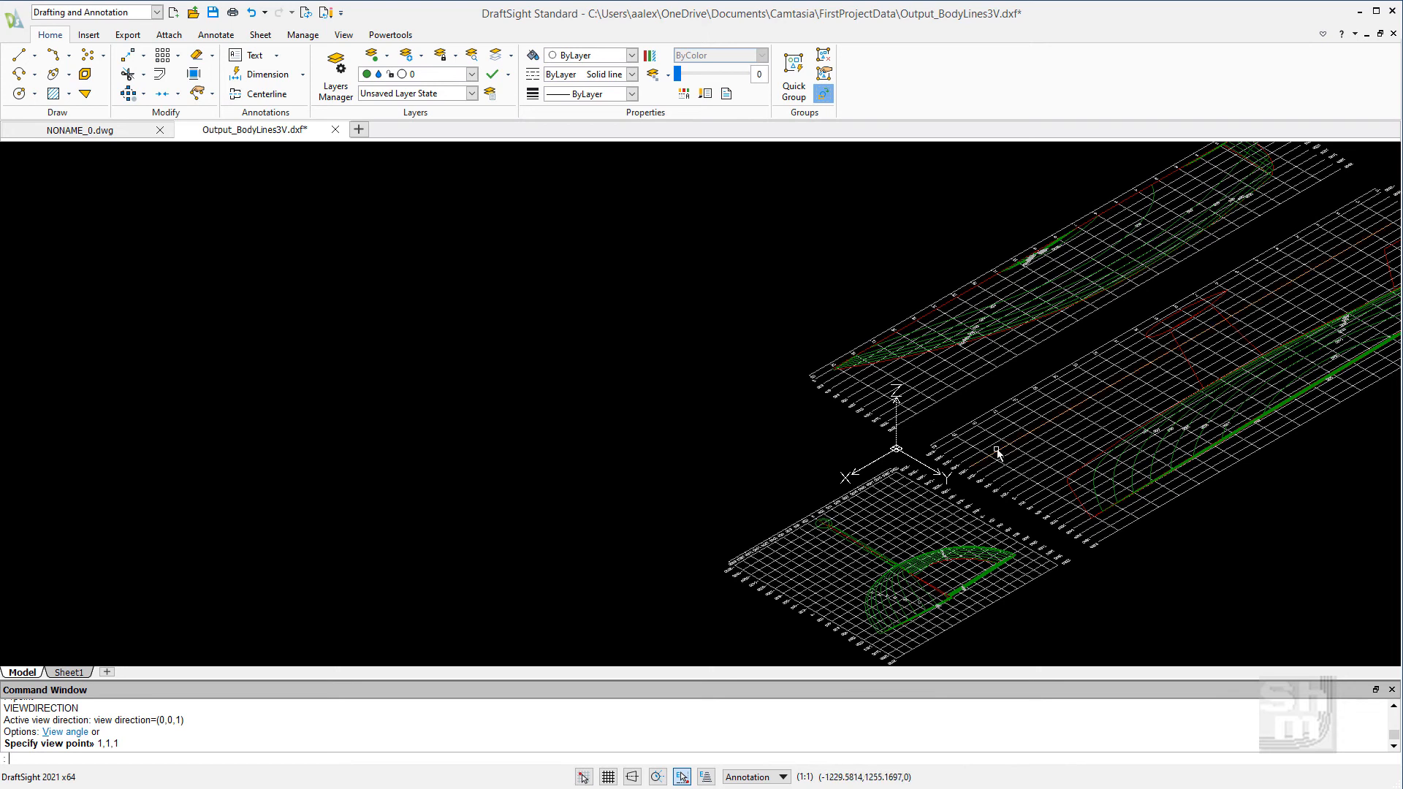
pyautogui.scroll(-3, 1022, 488)
pyautogui.scroll(1, 1011, 583)
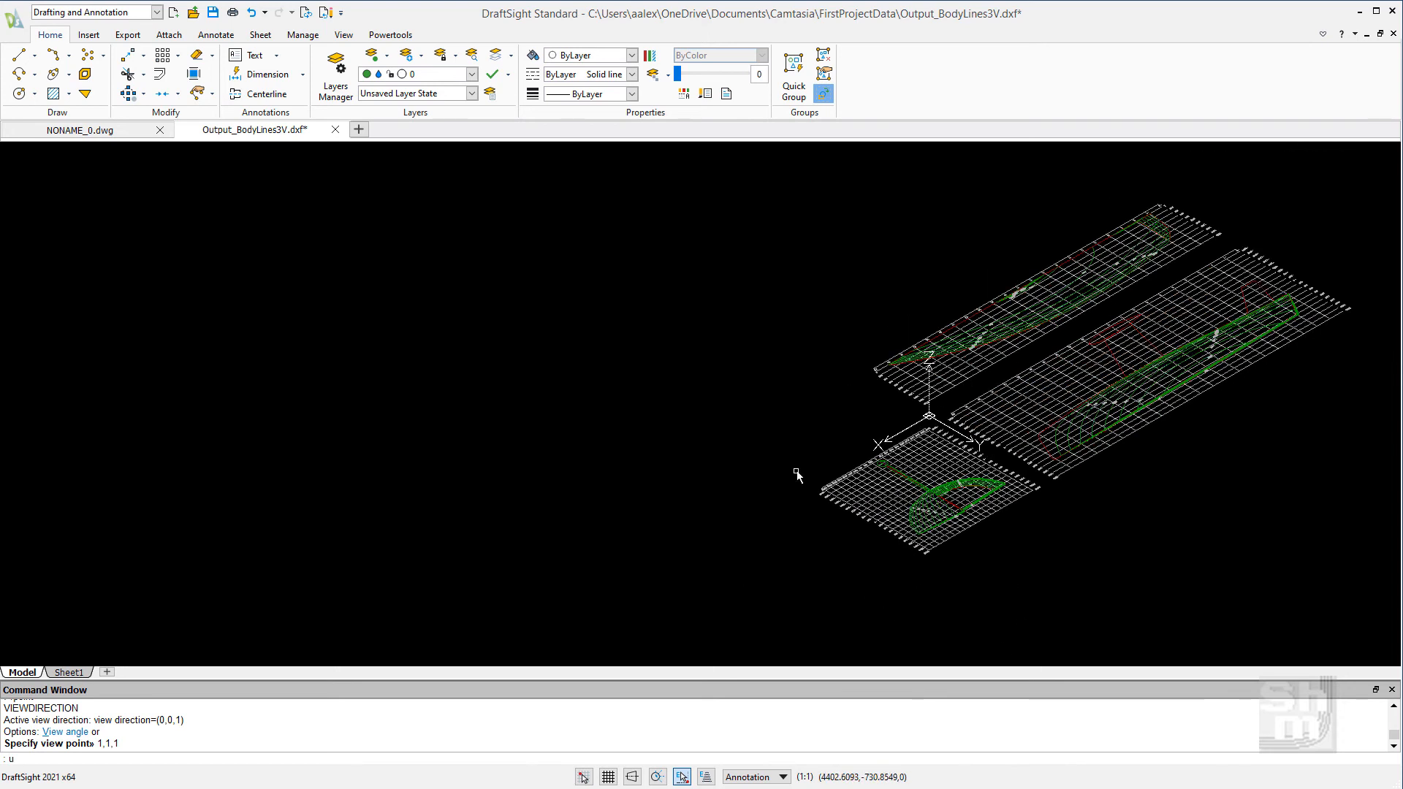
pyautogui.press('Return')
pyautogui.write('u')
pyautogui.press('Return')
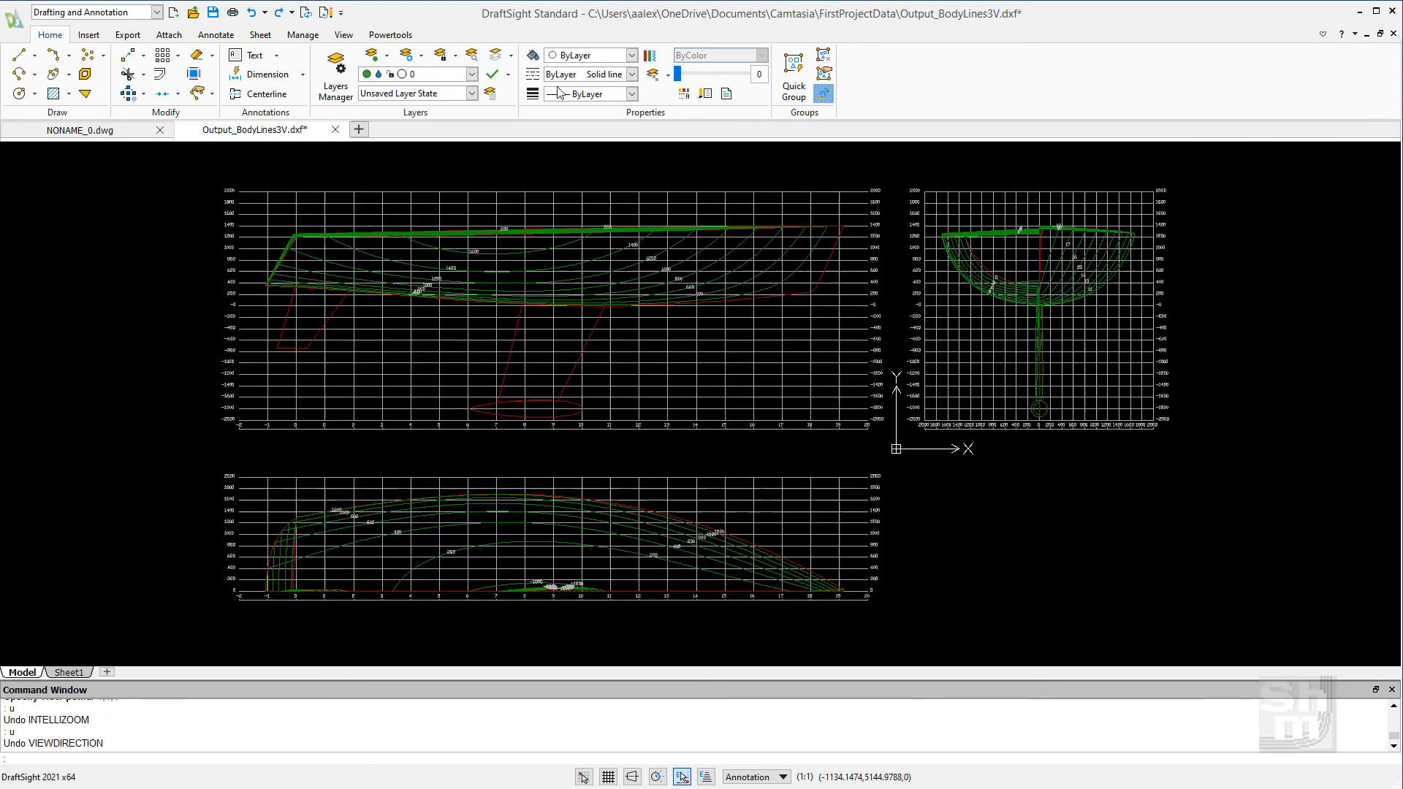
# Review the layer list of the three-view drawing and return to Shape Maker
pyautogui.click(472, 74)
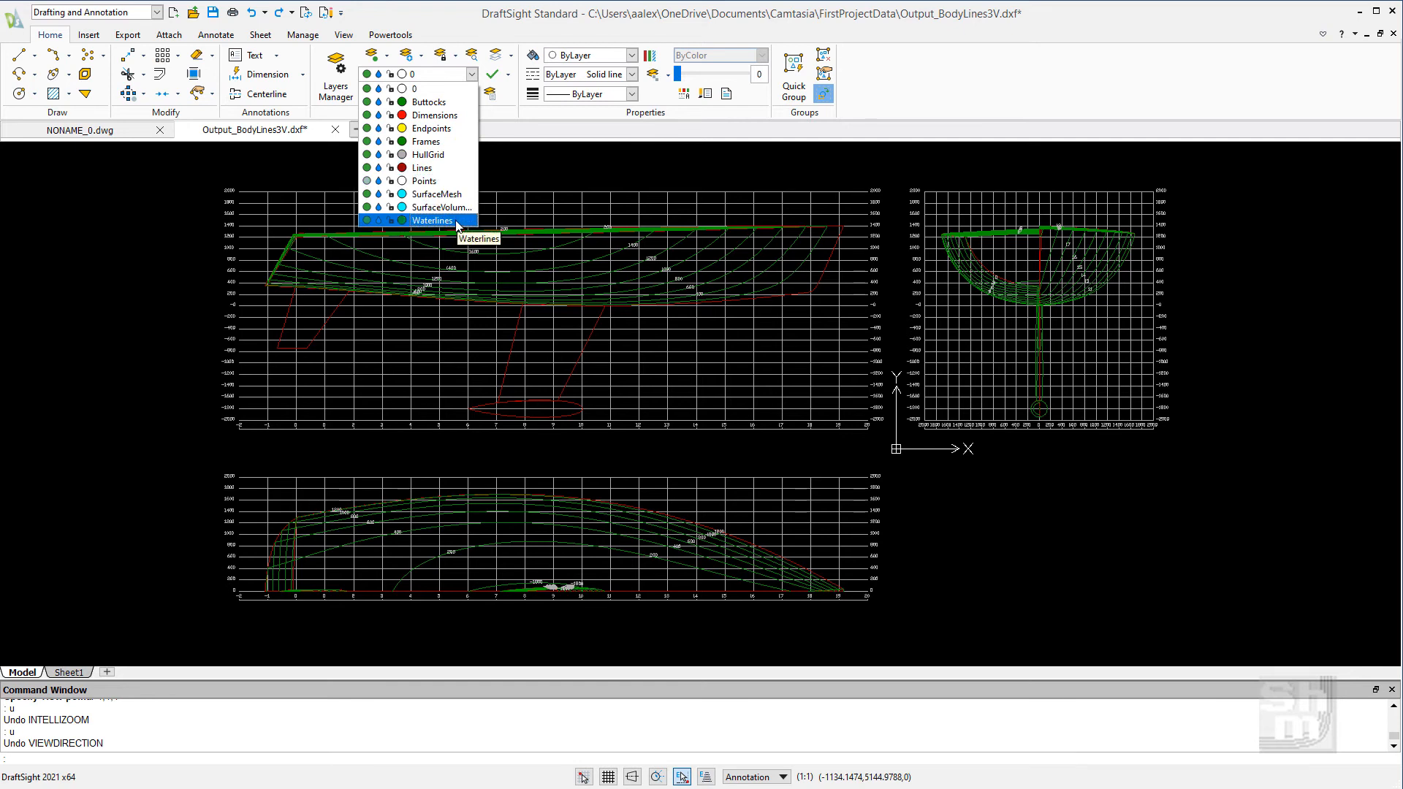
pyautogui.click(1331, 212)
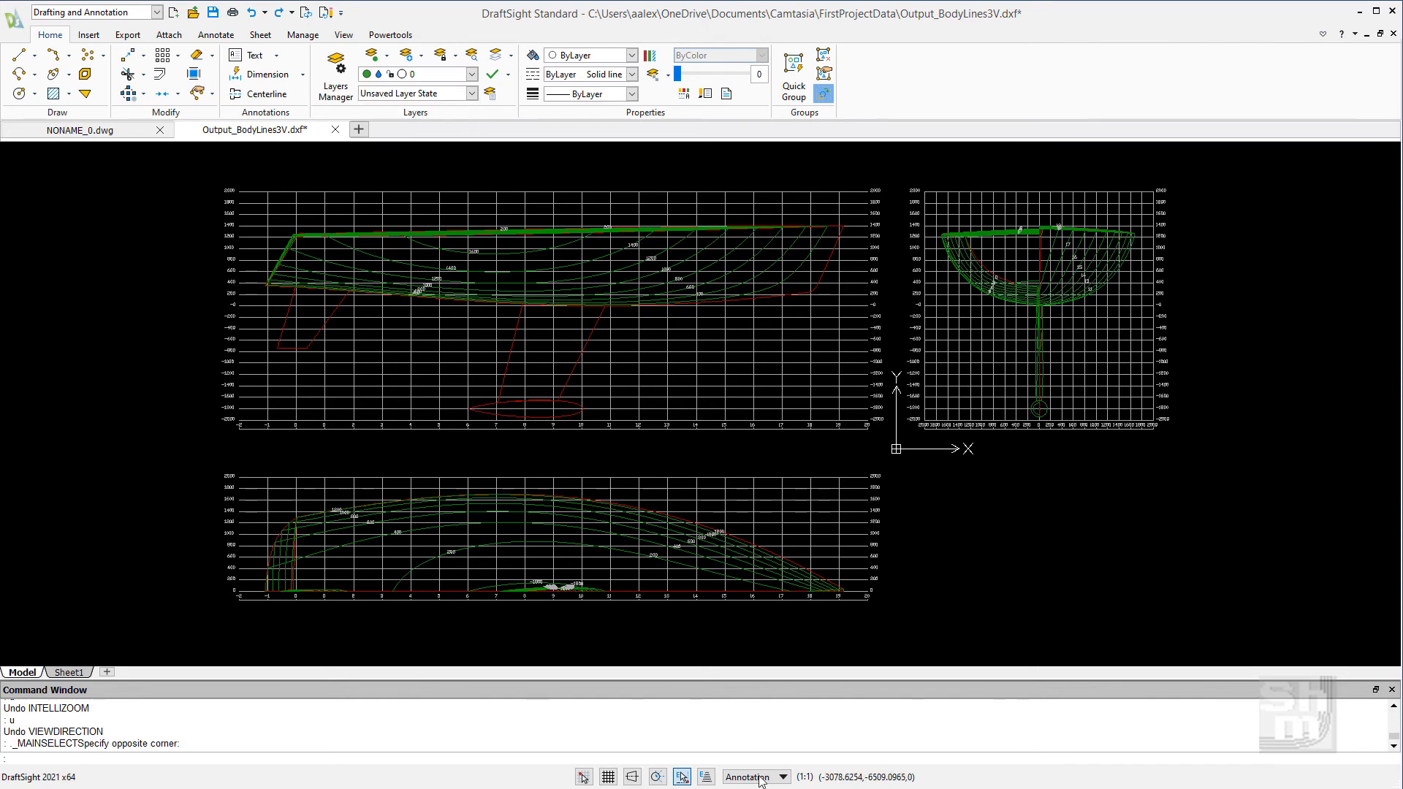
pyautogui.hotkey('alt', 'Tab')
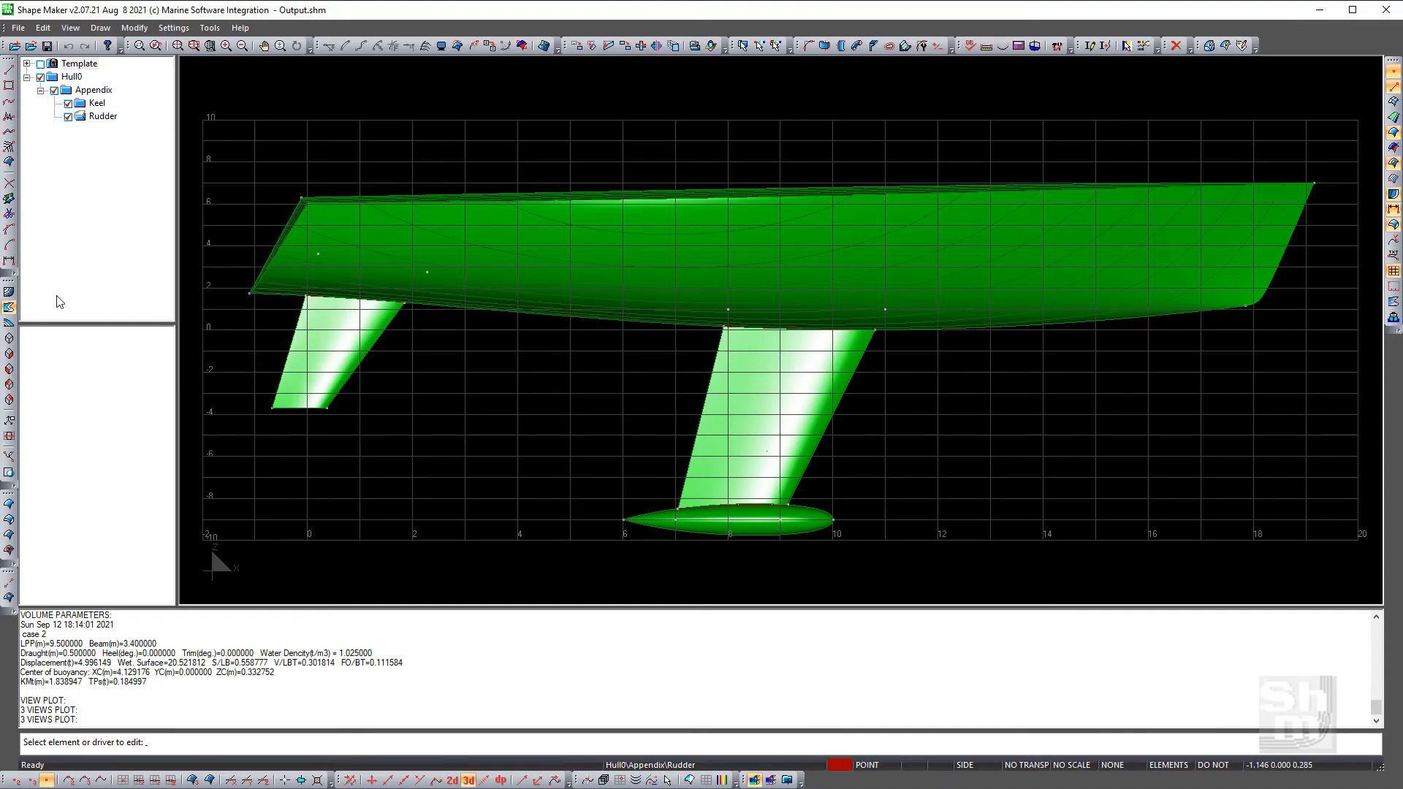
# Show the hull from the front and output a View Plot of the Front view as a DXF drawing
pyautogui.click(11, 293)
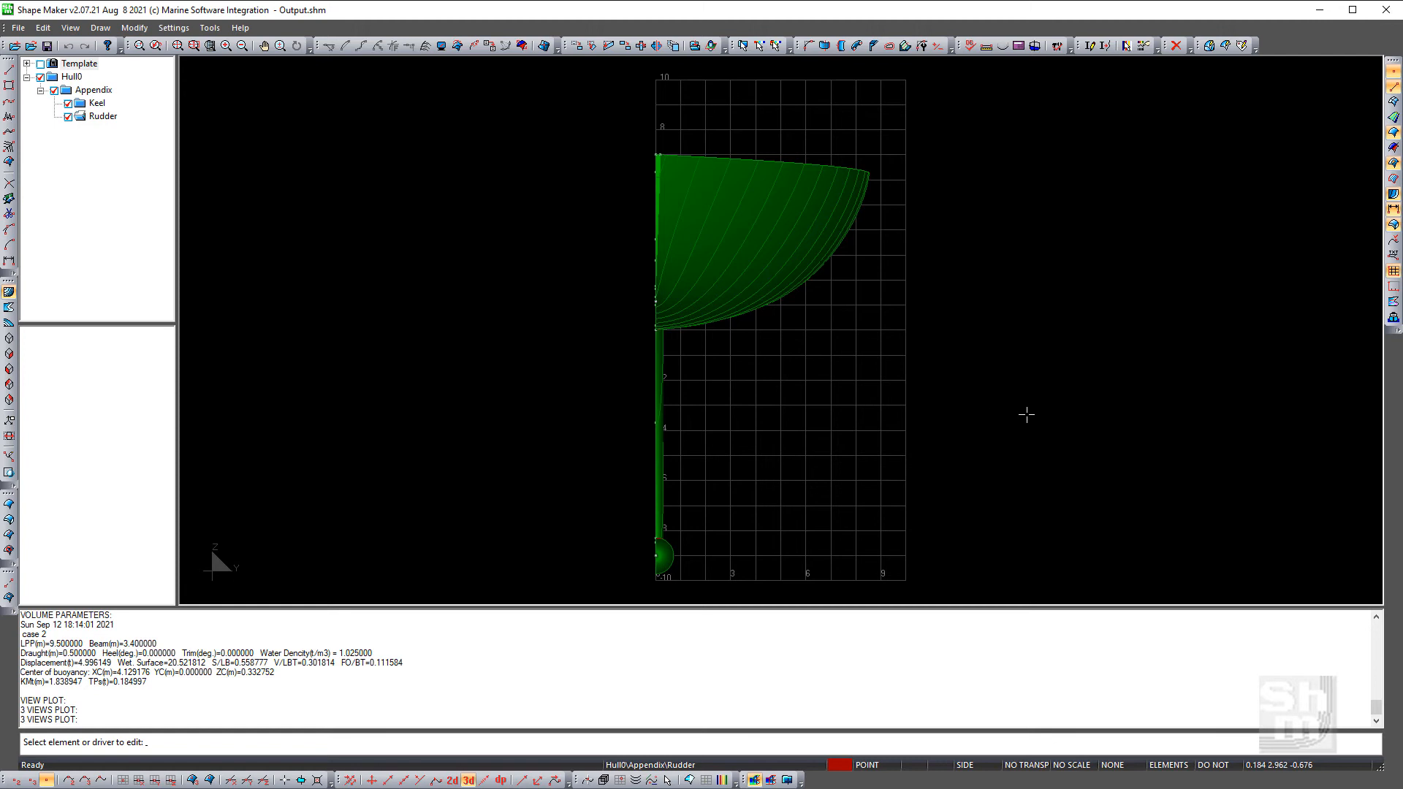
pyautogui.click(17, 29)
pyautogui.moveTo(46, 112)
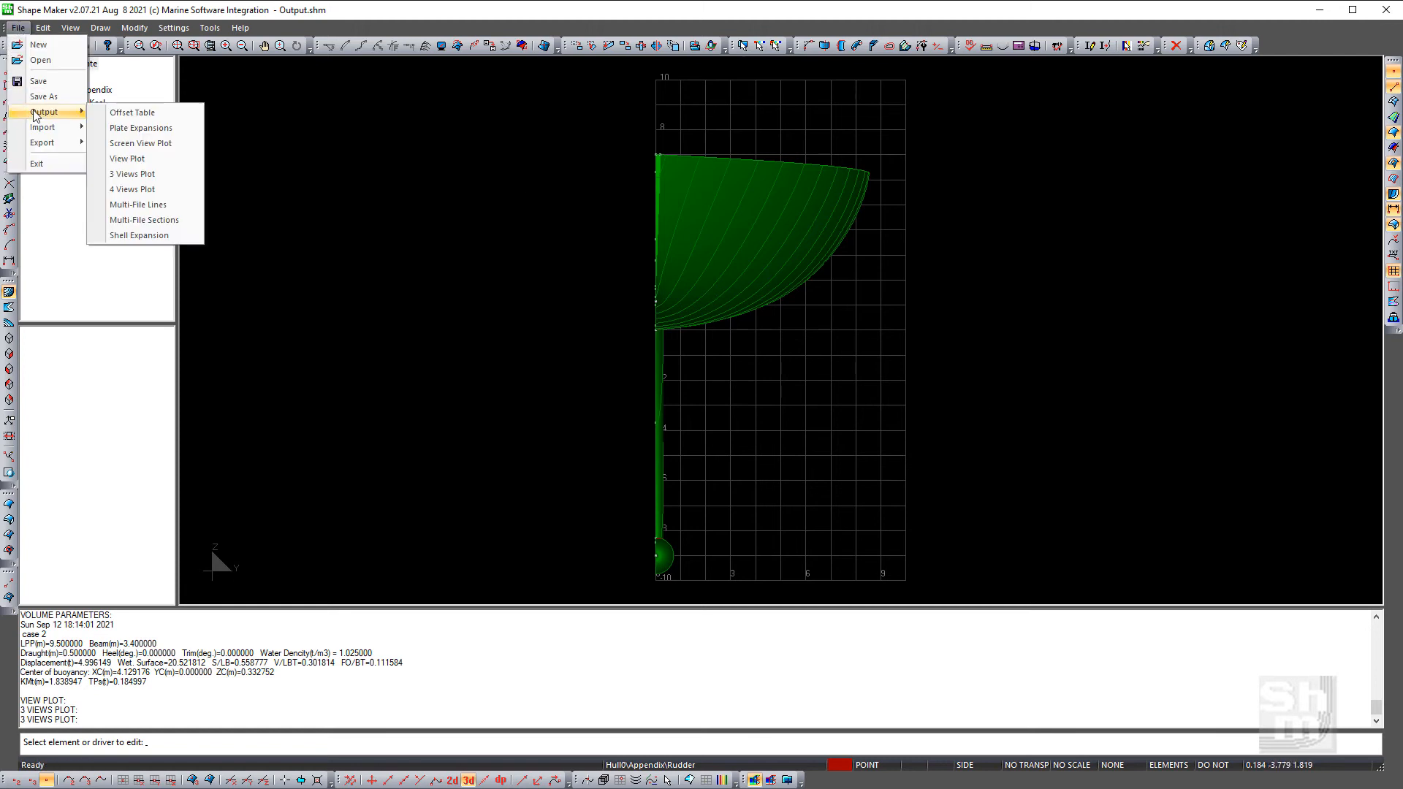
pyautogui.click(141, 160)
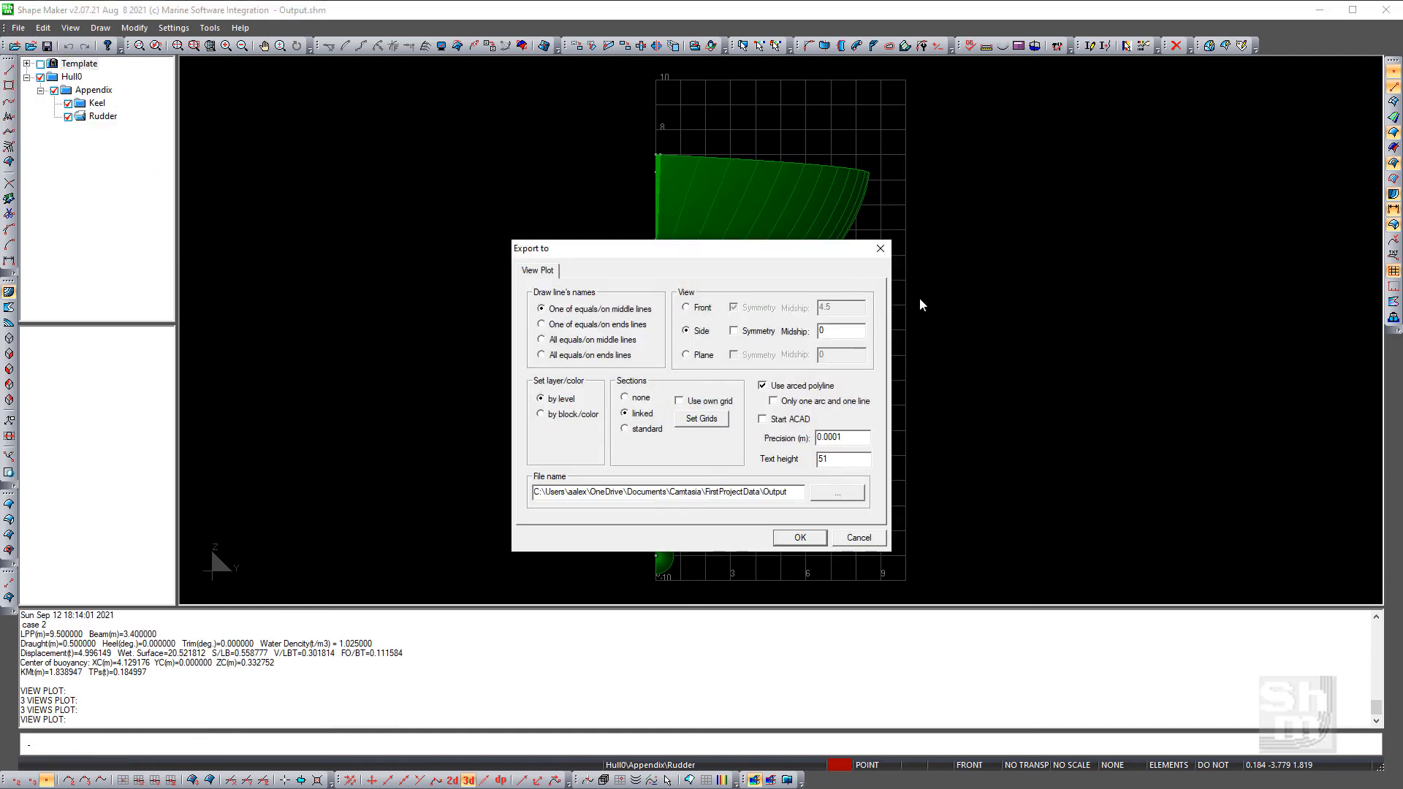
pyautogui.click(686, 308)
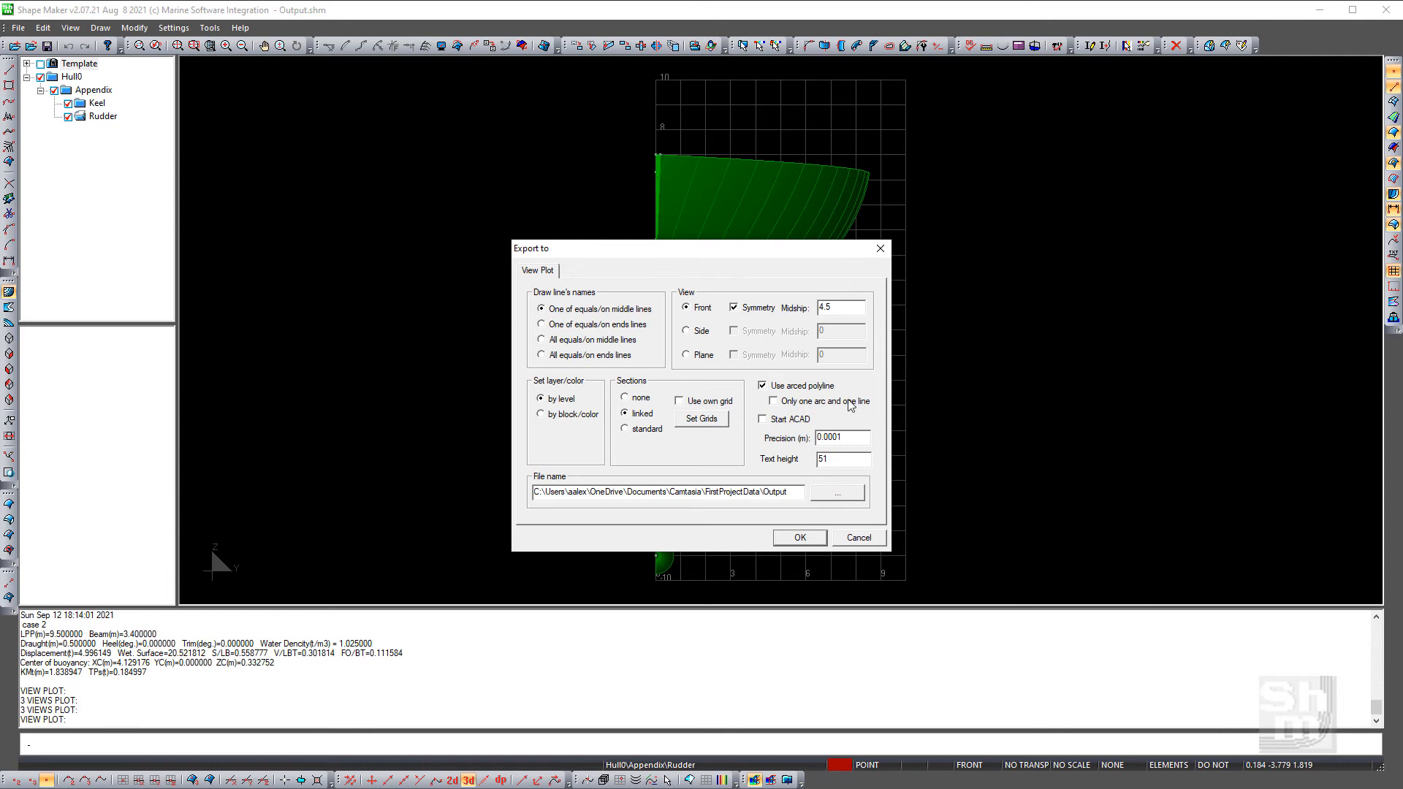
pyautogui.click(798, 538)
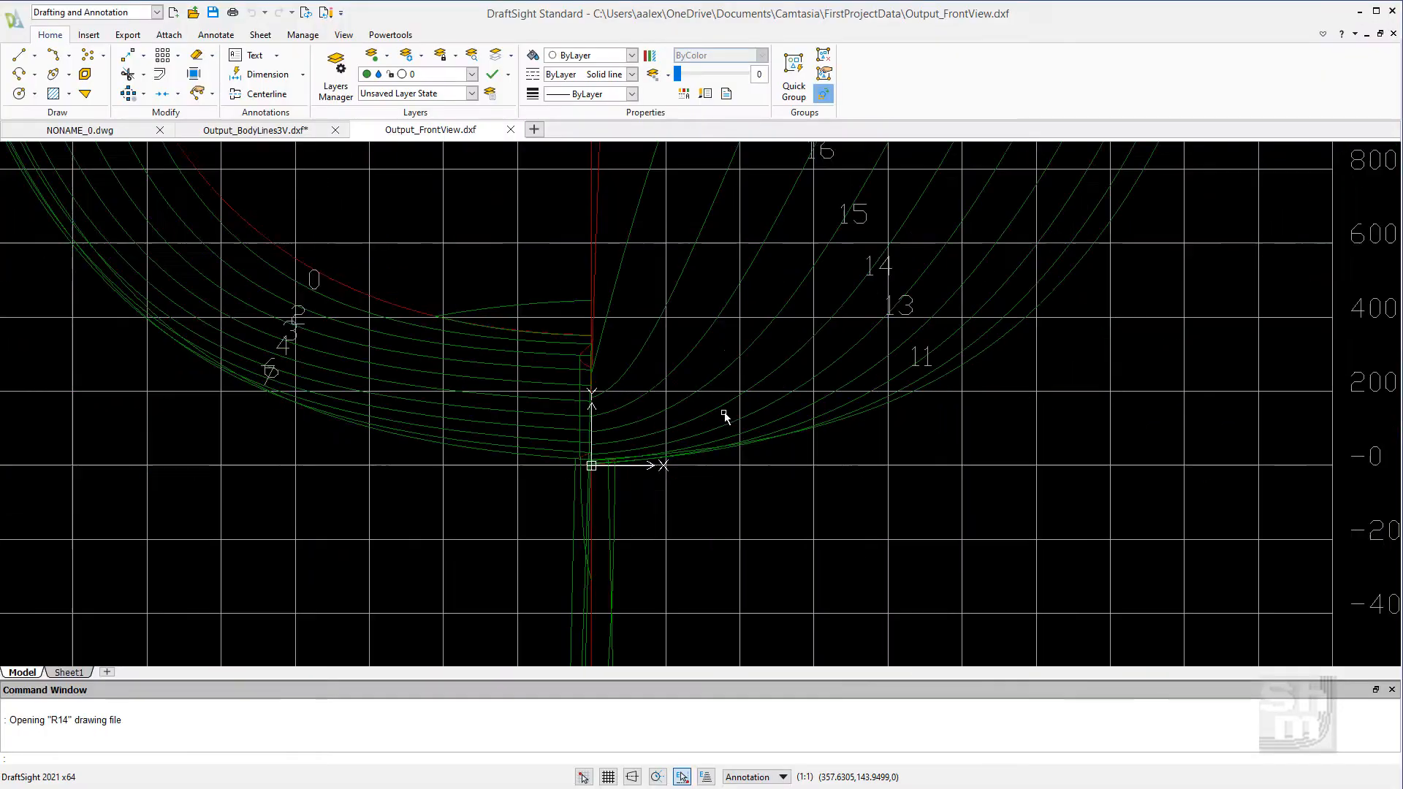
pyautogui.scroll(-6, 723, 414)
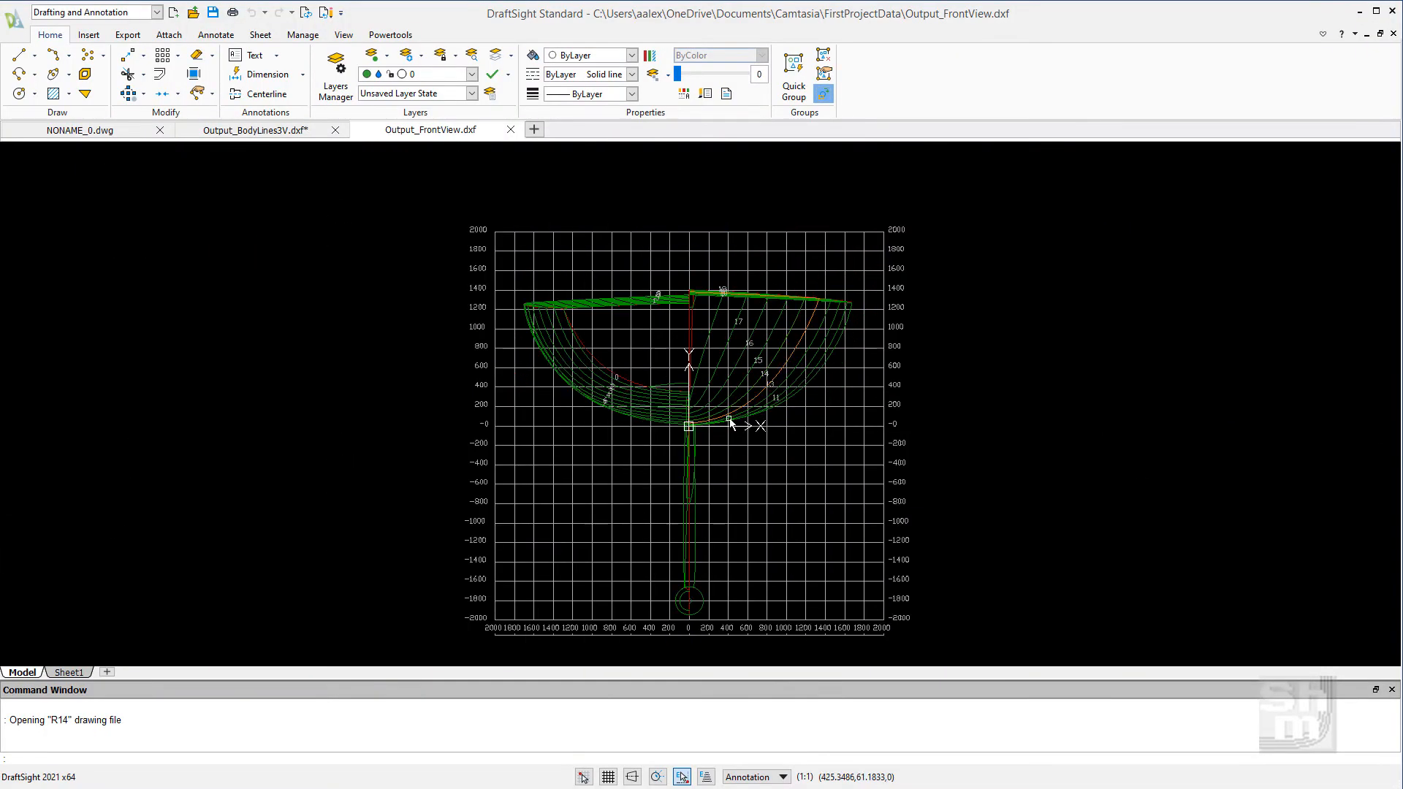
pyautogui.scroll(1, 799, 480)
pyautogui.scroll(-1, 801, 483)
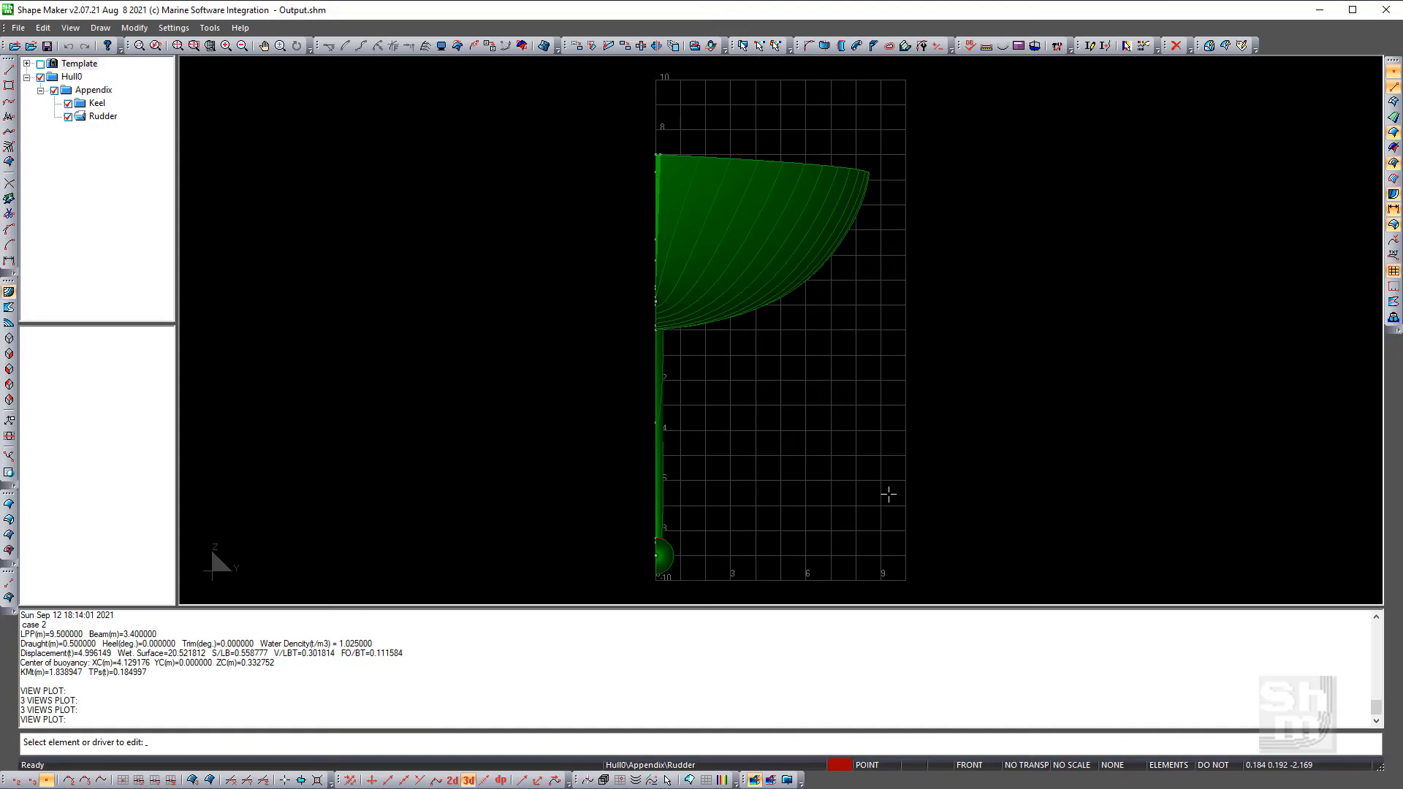
# Rotate the yacht to an oblique 3D view from the side and output it as a Screen View Plot
pyautogui.click(10, 401)
pyautogui.moveTo(400, 501); pyautogui.dragTo(933, 238, button='middle')
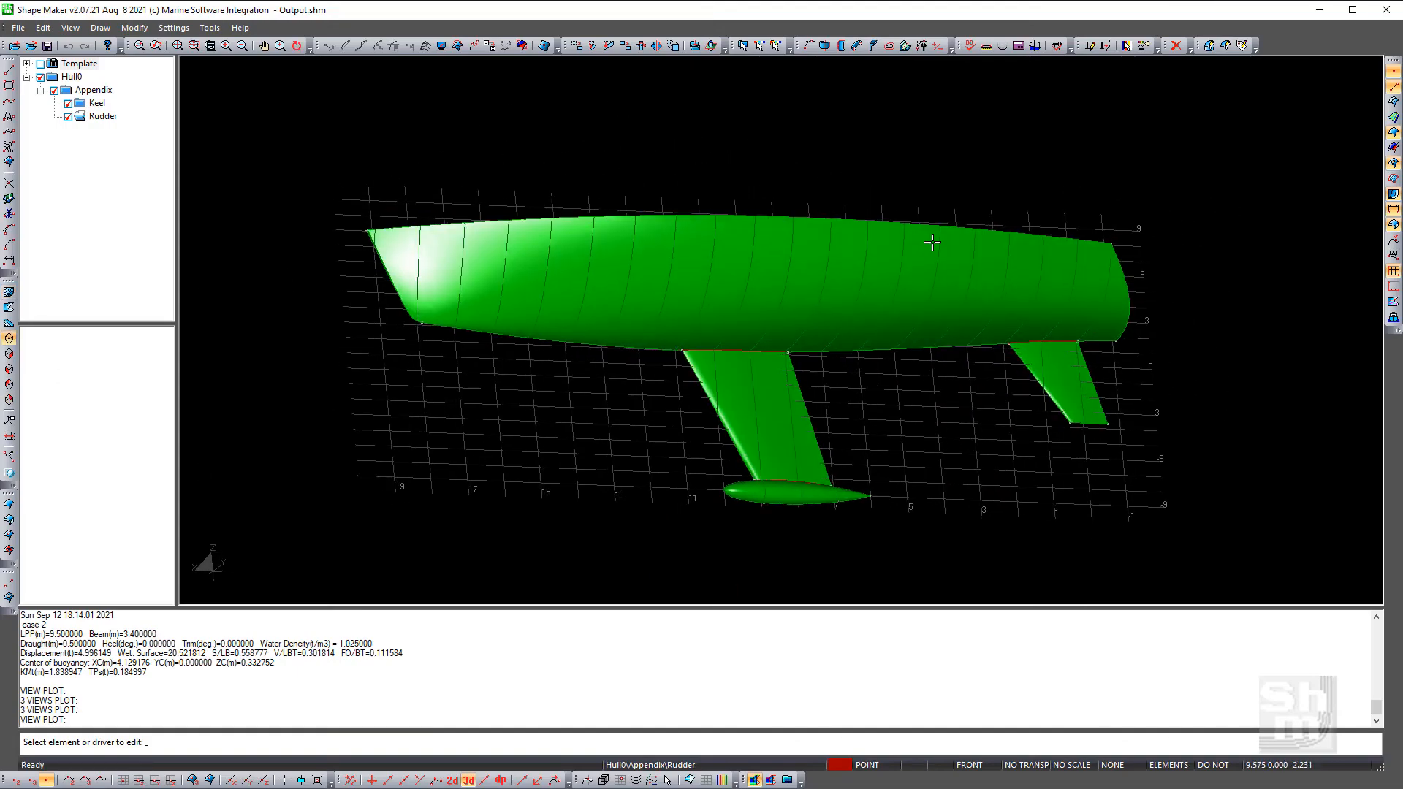
pyautogui.scroll(1, 686, 183)
pyautogui.moveTo(679, 190); pyautogui.dragTo(788, 181, button='middle')
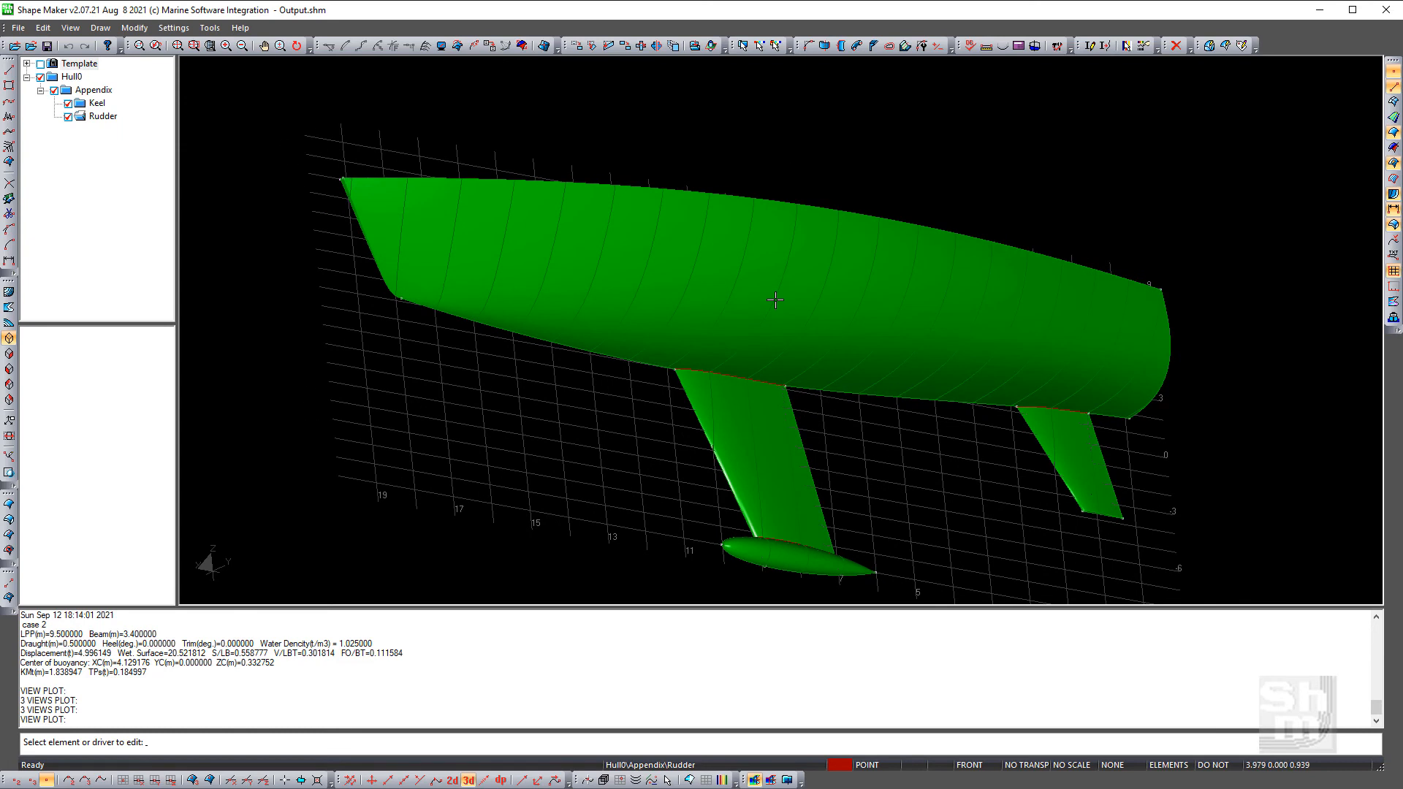
pyautogui.scroll(-1, 760, 277)
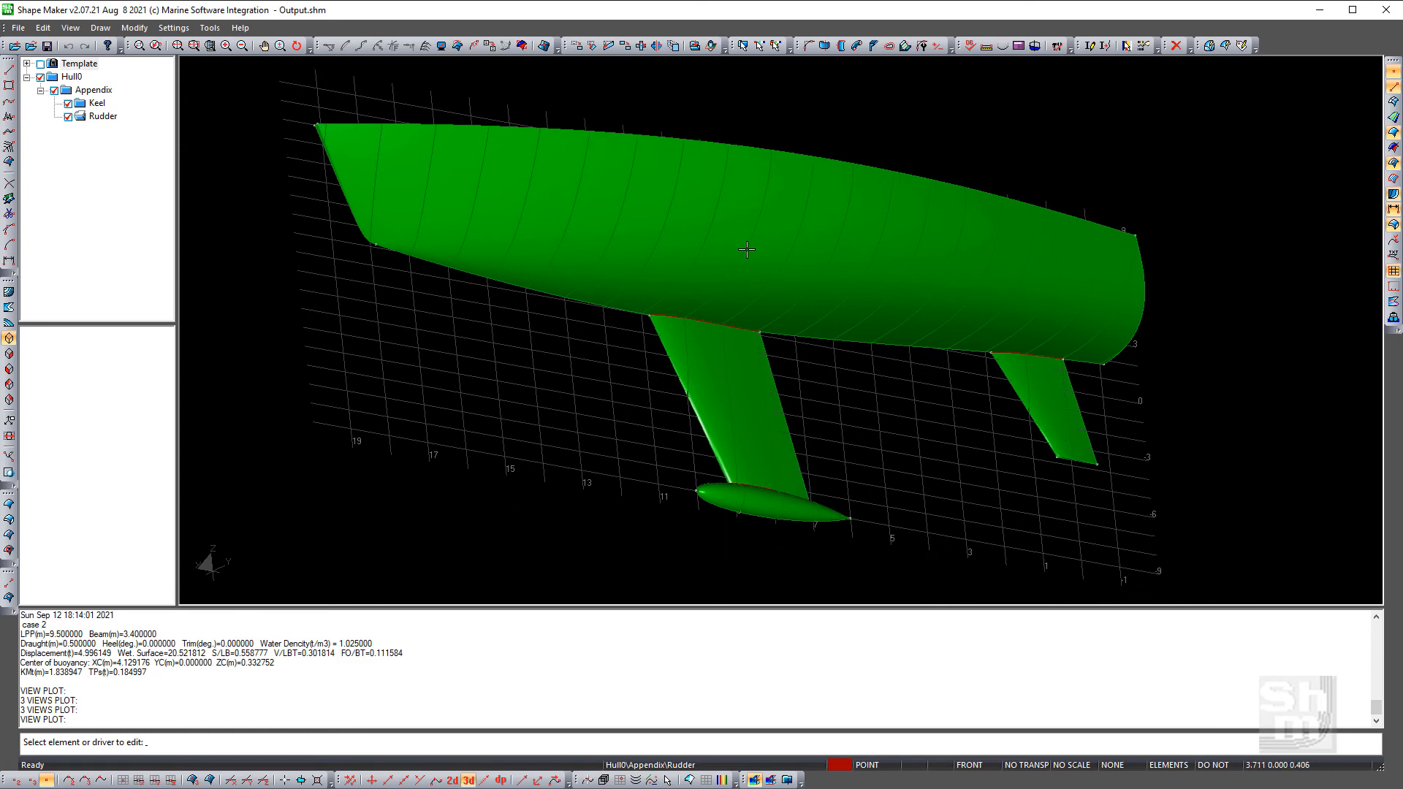
pyautogui.click(18, 28)
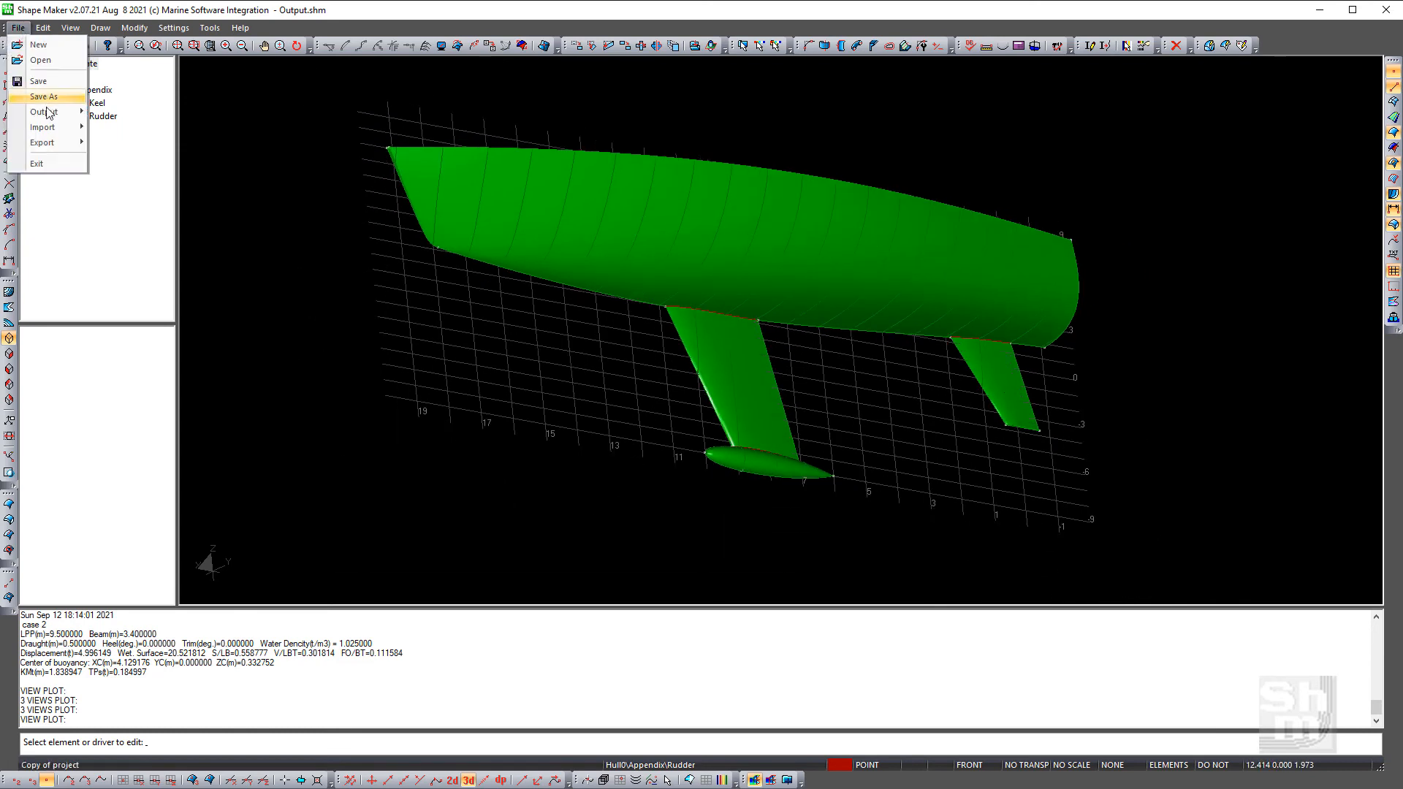
pyautogui.moveTo(48, 116)
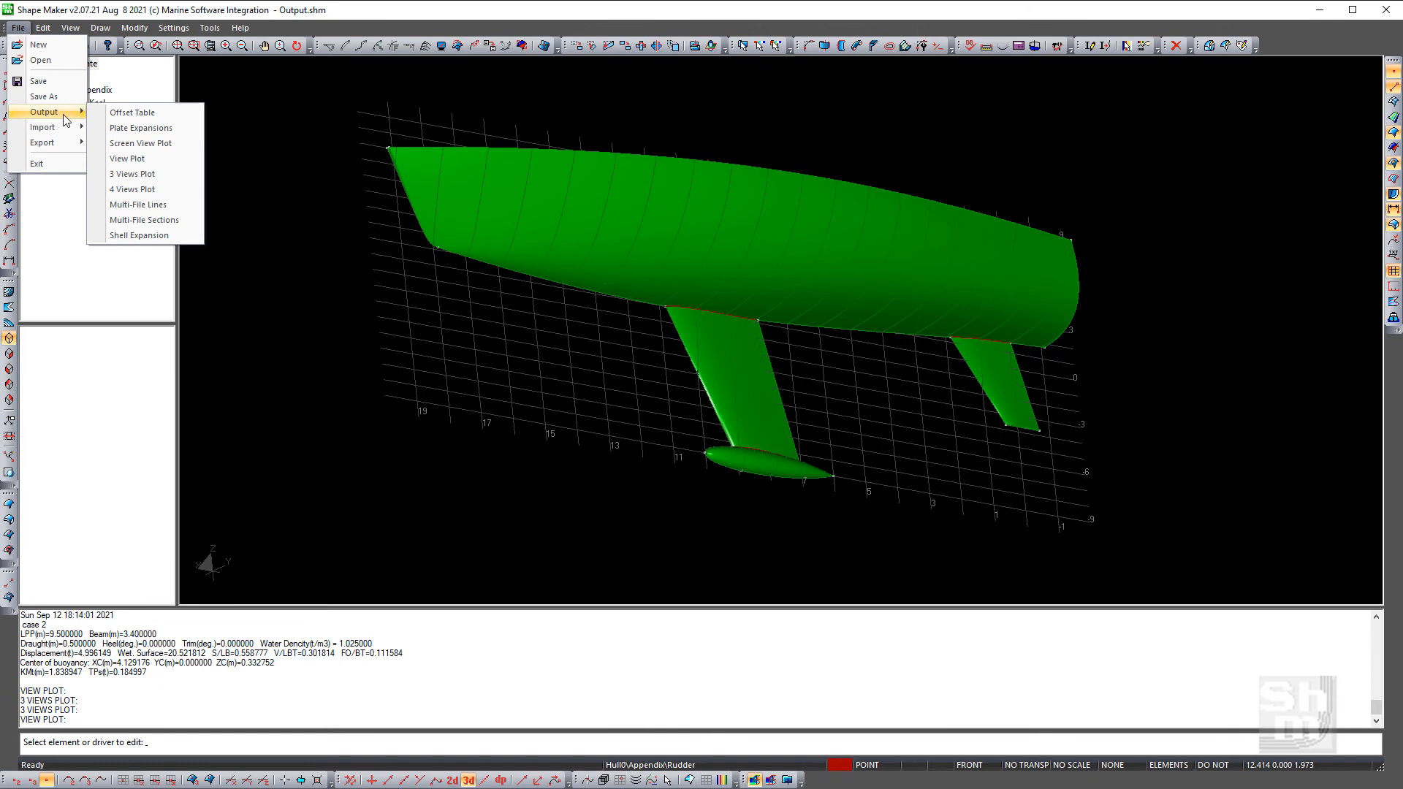
pyautogui.click(130, 145)
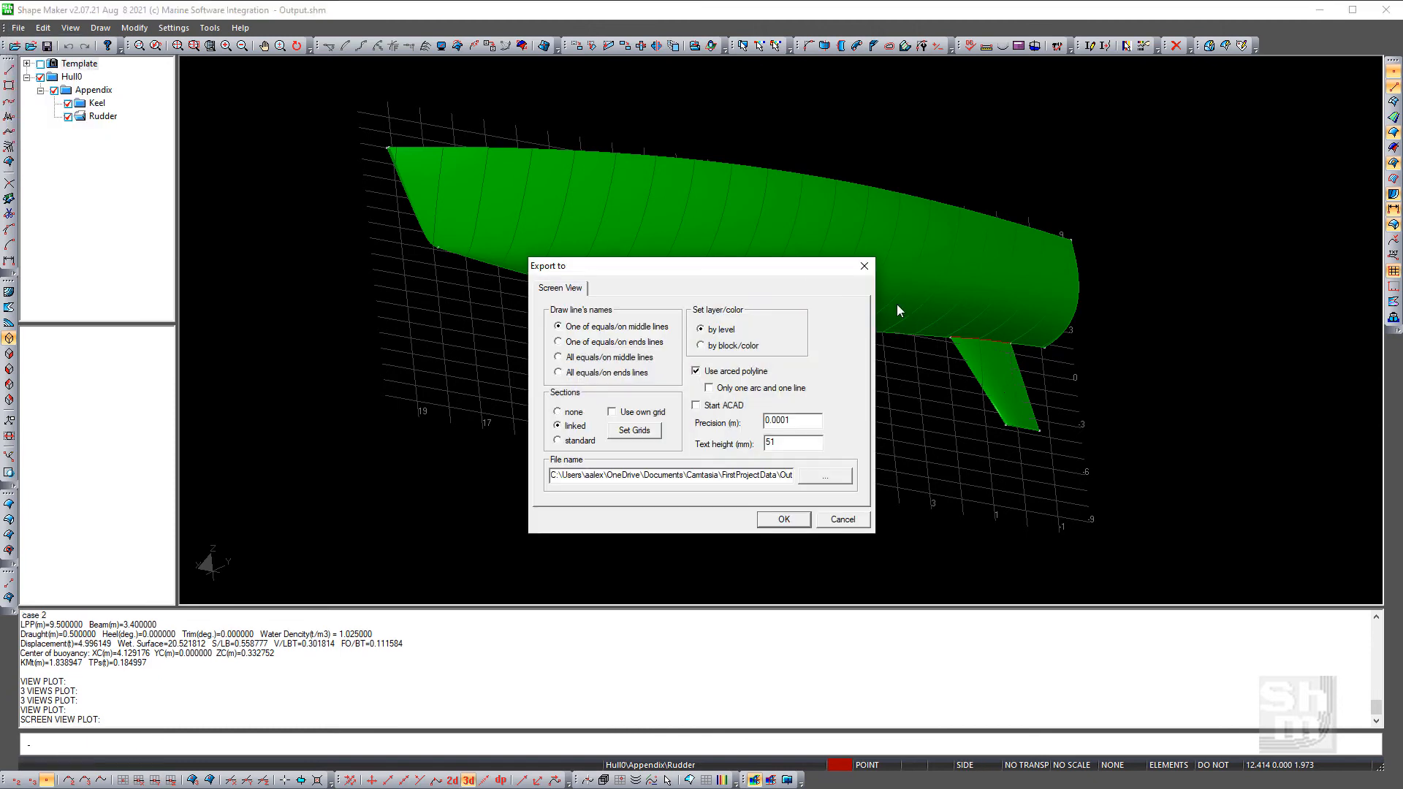
pyautogui.click(783, 520)
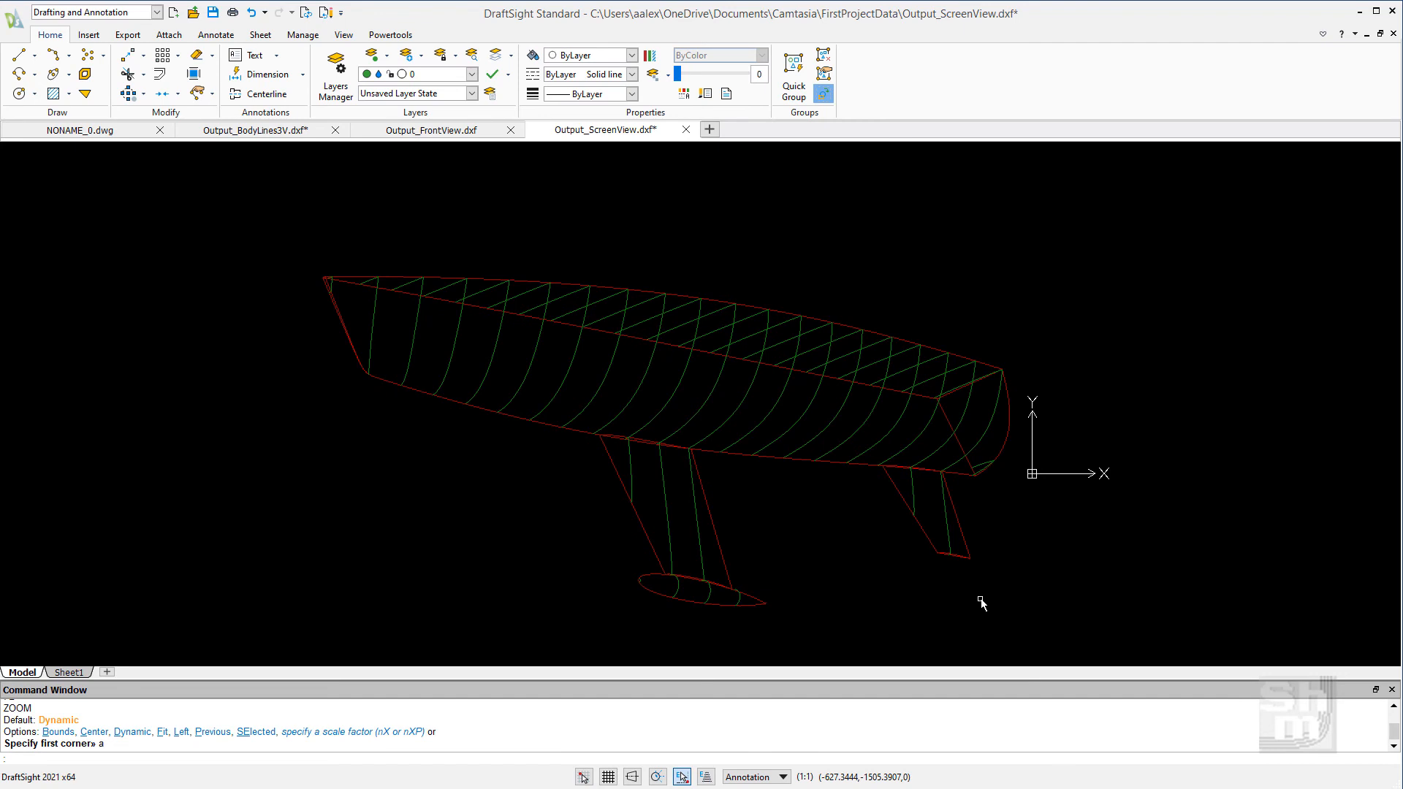
# Inspect the exported screen view drawing from view point 1,1,1, then undo the zoom and view direction changes
pyautogui.write('point')
pyautogui.press('Return')
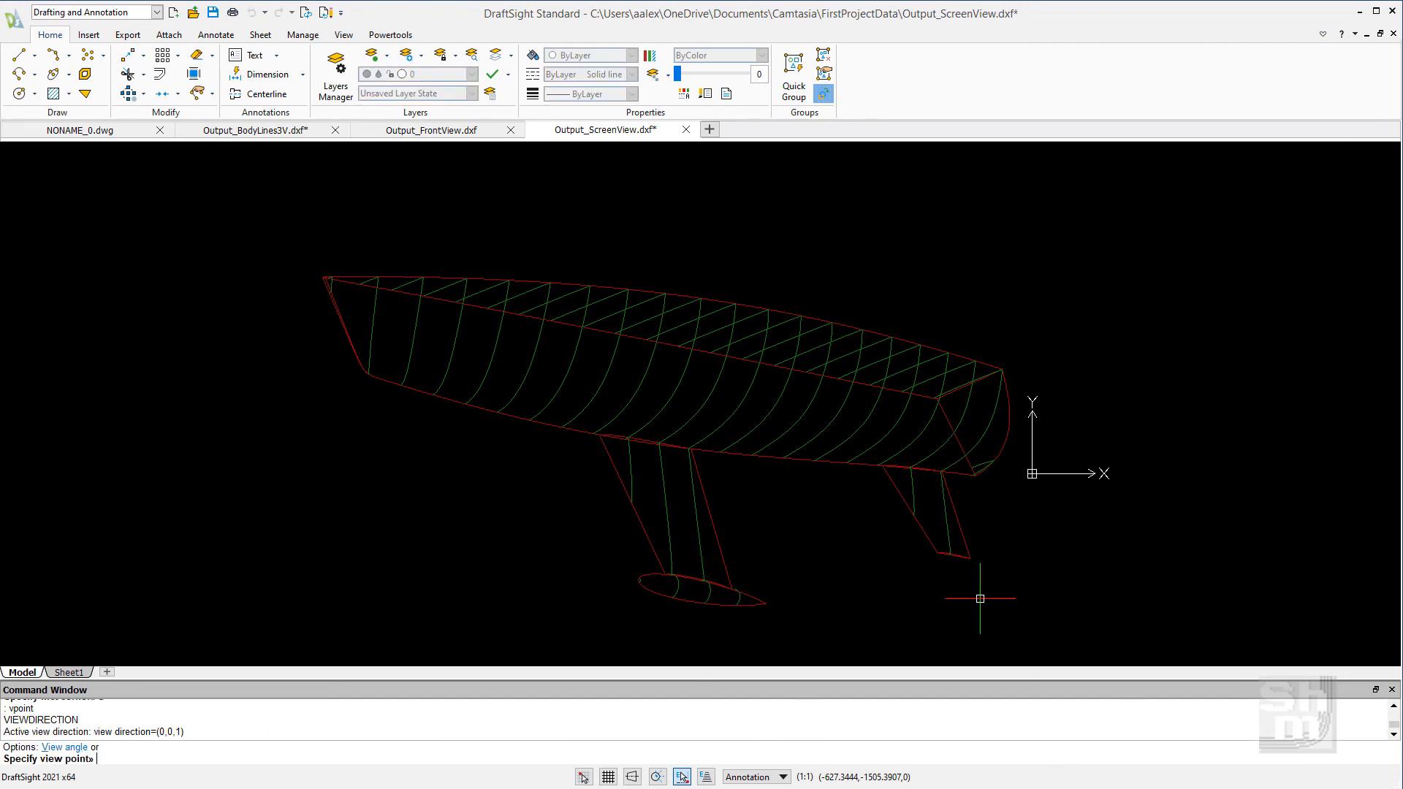
pyautogui.write('1,1,1')
pyautogui.press('Return')
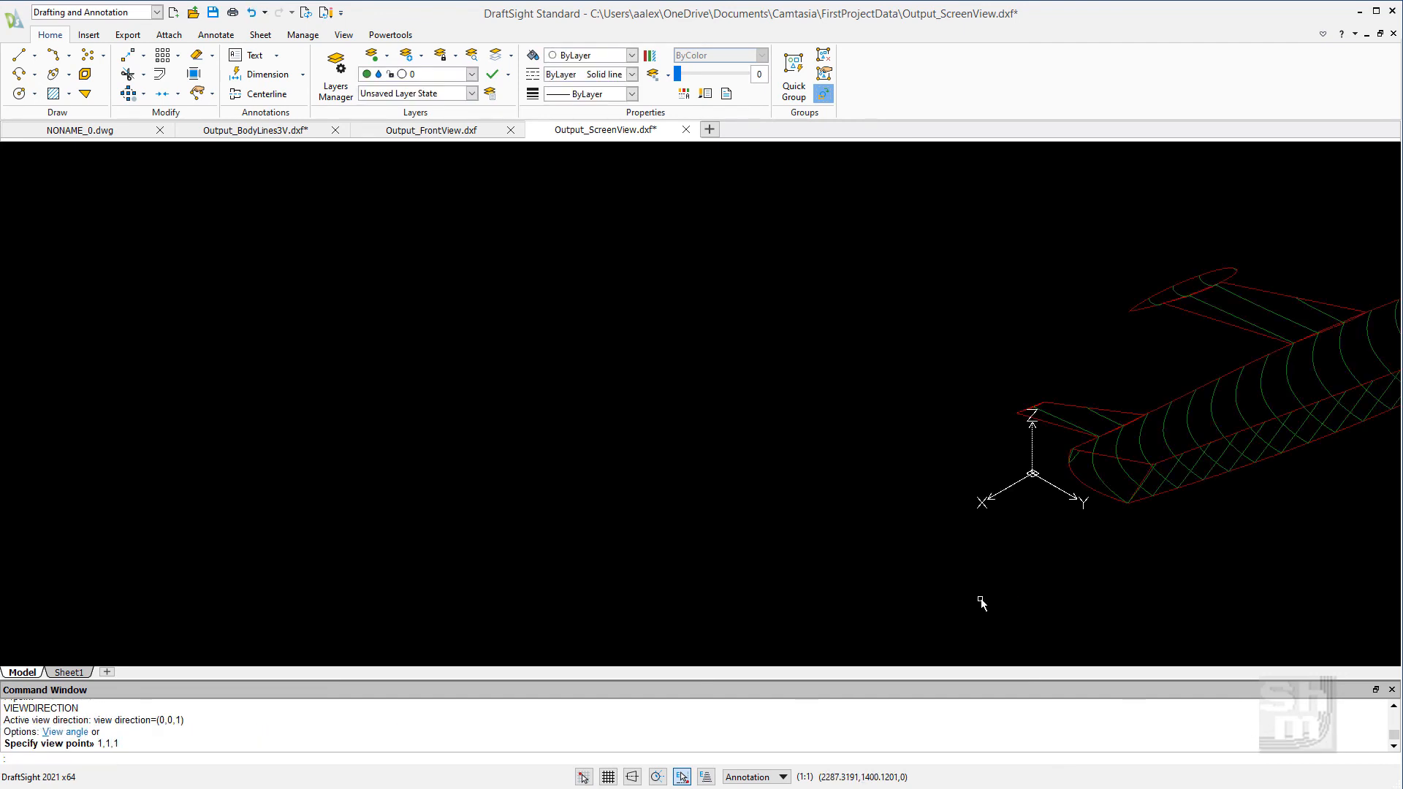
pyautogui.scroll(-4, 1144, 438)
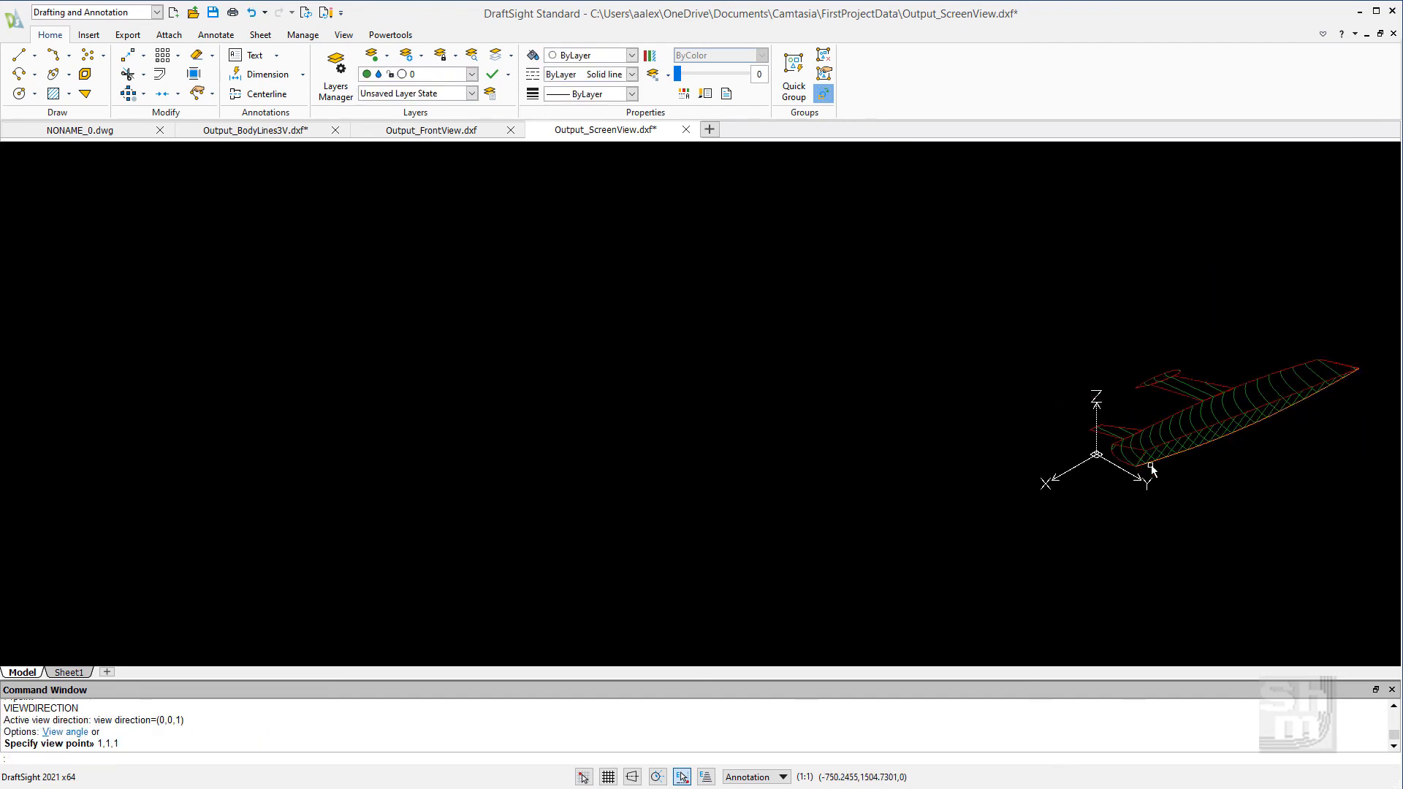
pyautogui.scroll(5, 1290, 421)
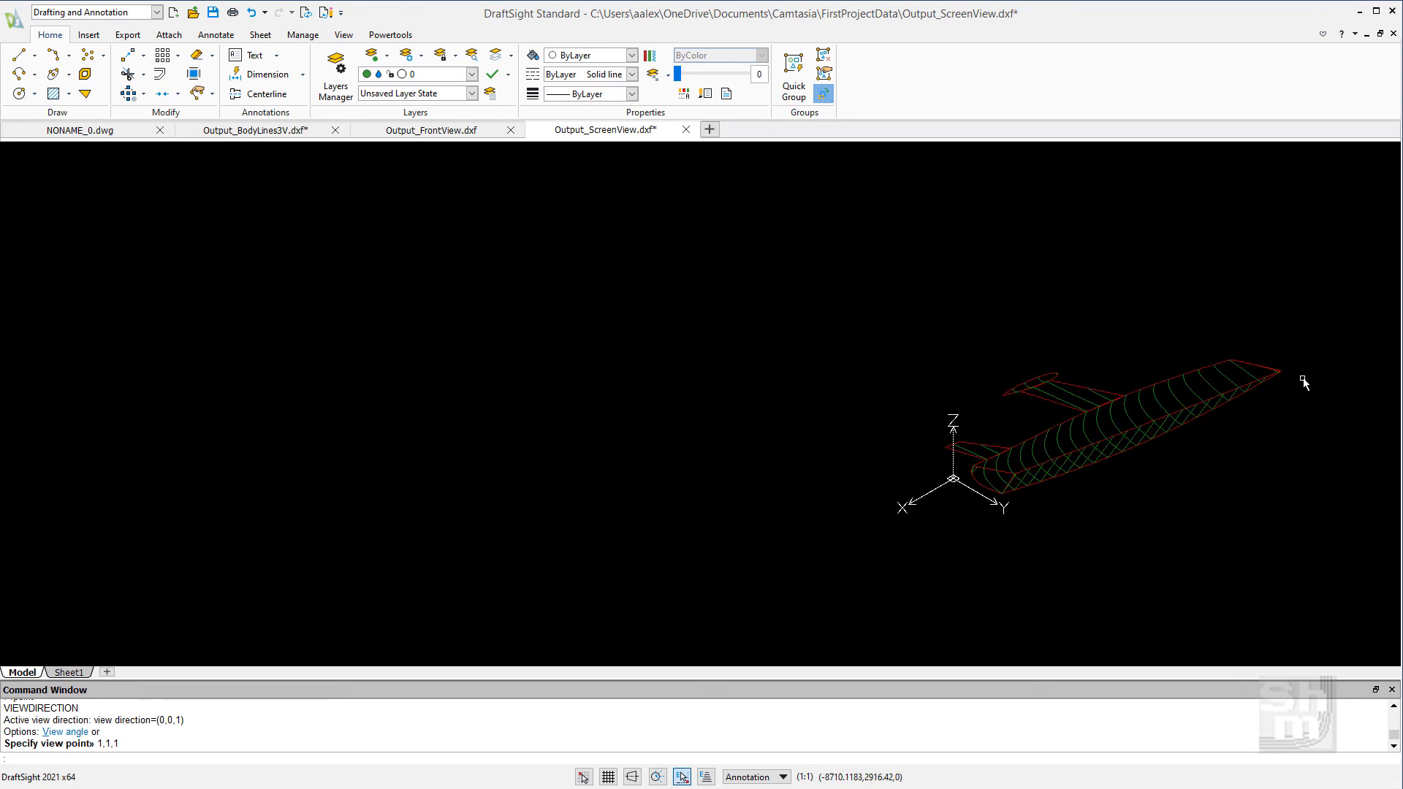
pyautogui.scroll(3, 1271, 497)
pyautogui.scroll(-2, 1268, 502)
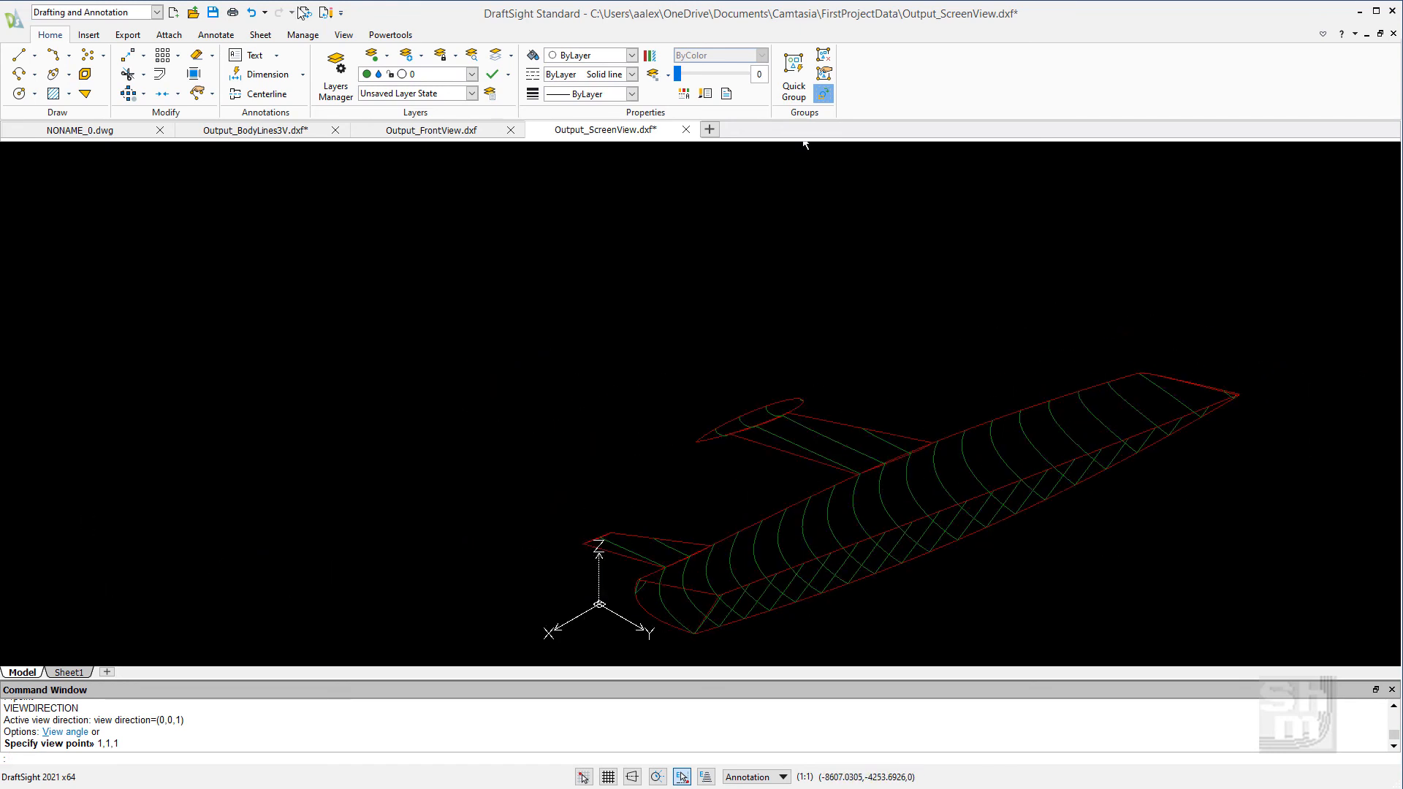
pyautogui.click(253, 12)
pyautogui.click(252, 12)
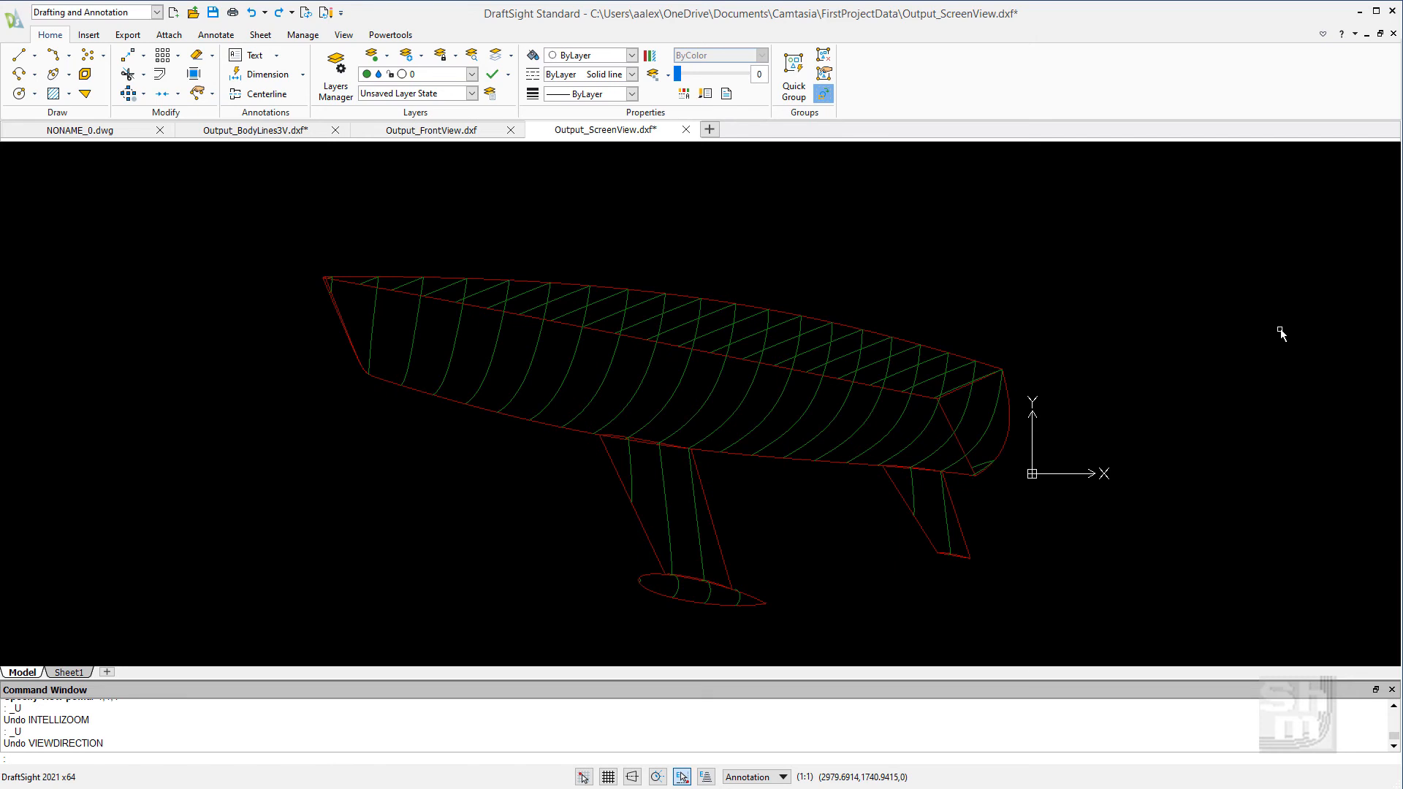
# Return to Shape Maker, check the hull from the front, and show the yacht in the 3D view
pyautogui.click(340, 787)
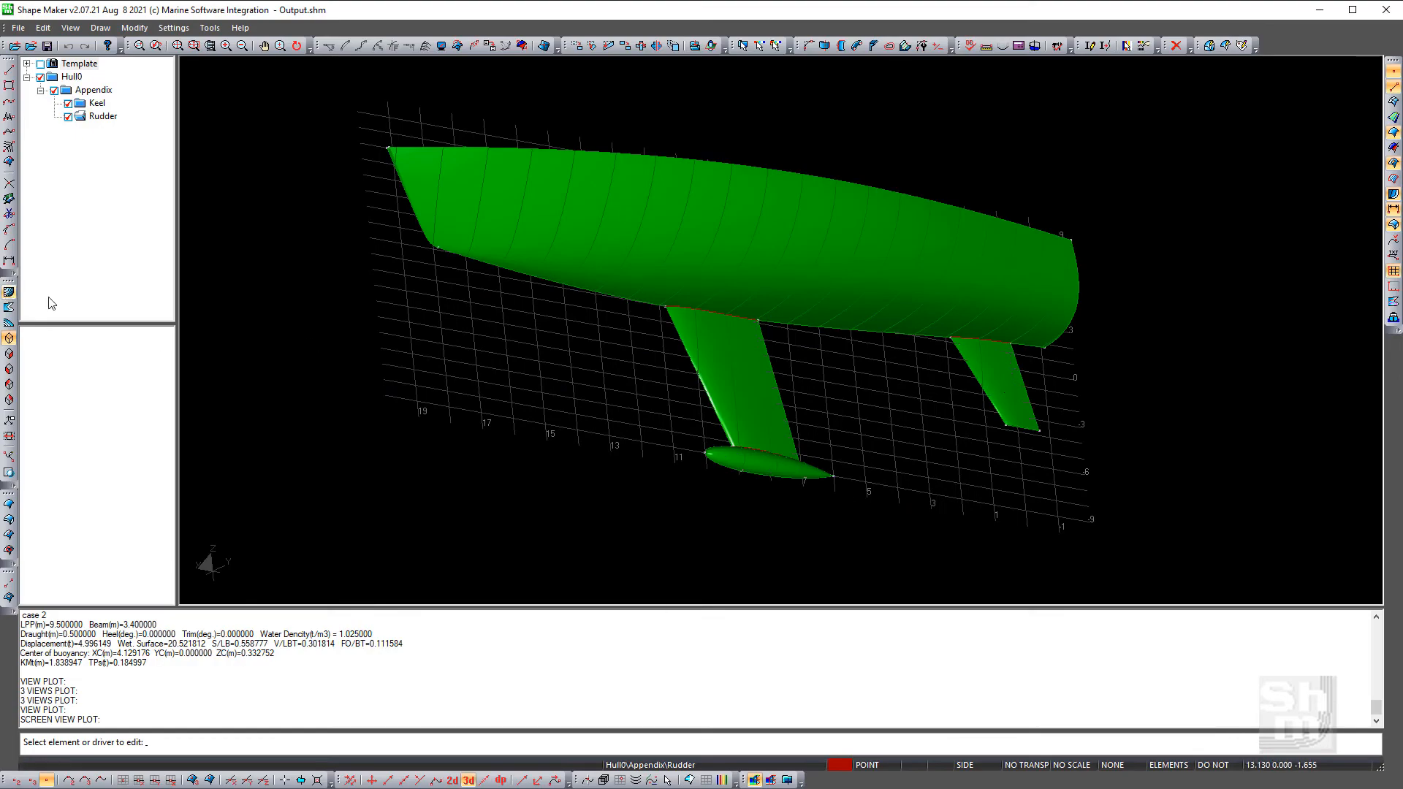
pyautogui.click(9, 293)
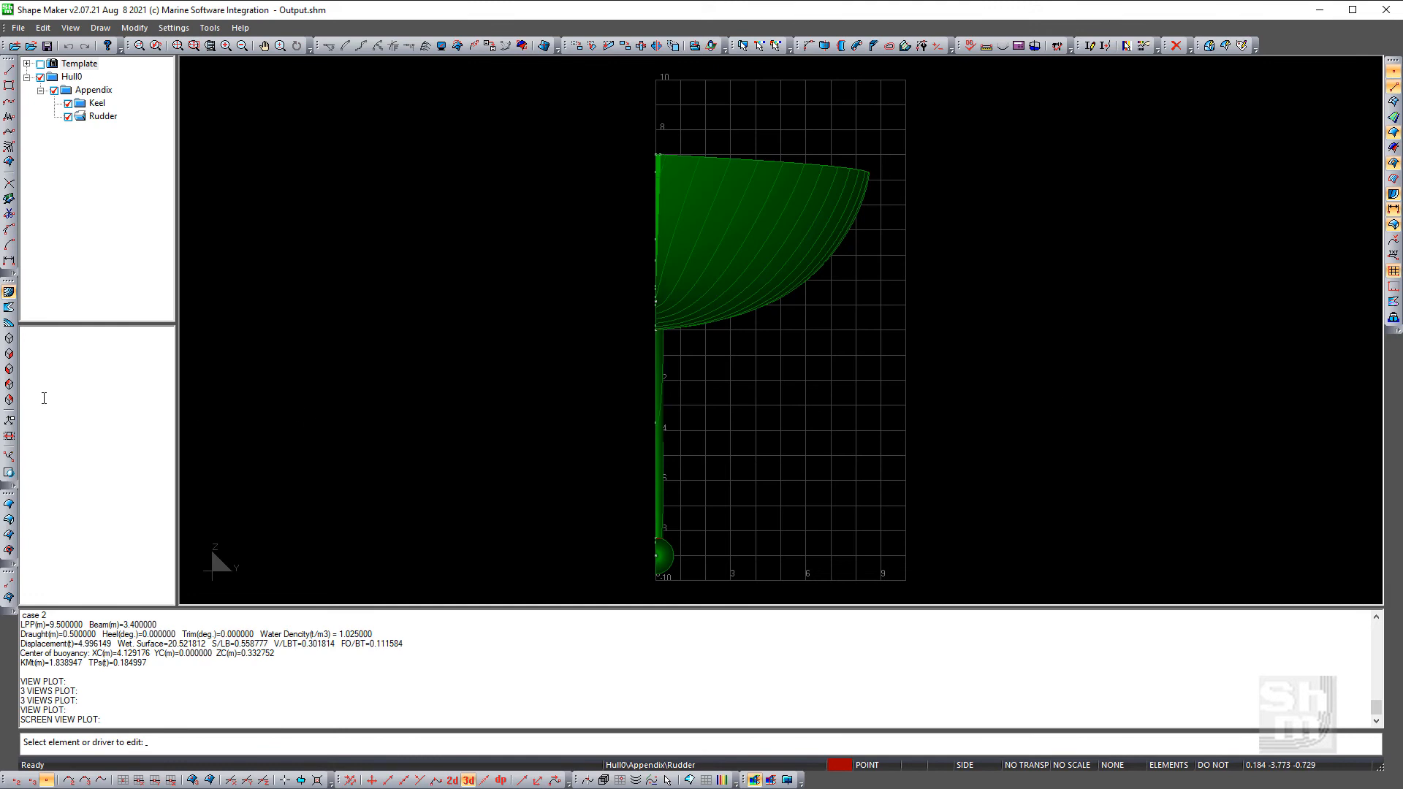
pyautogui.click(9, 337)
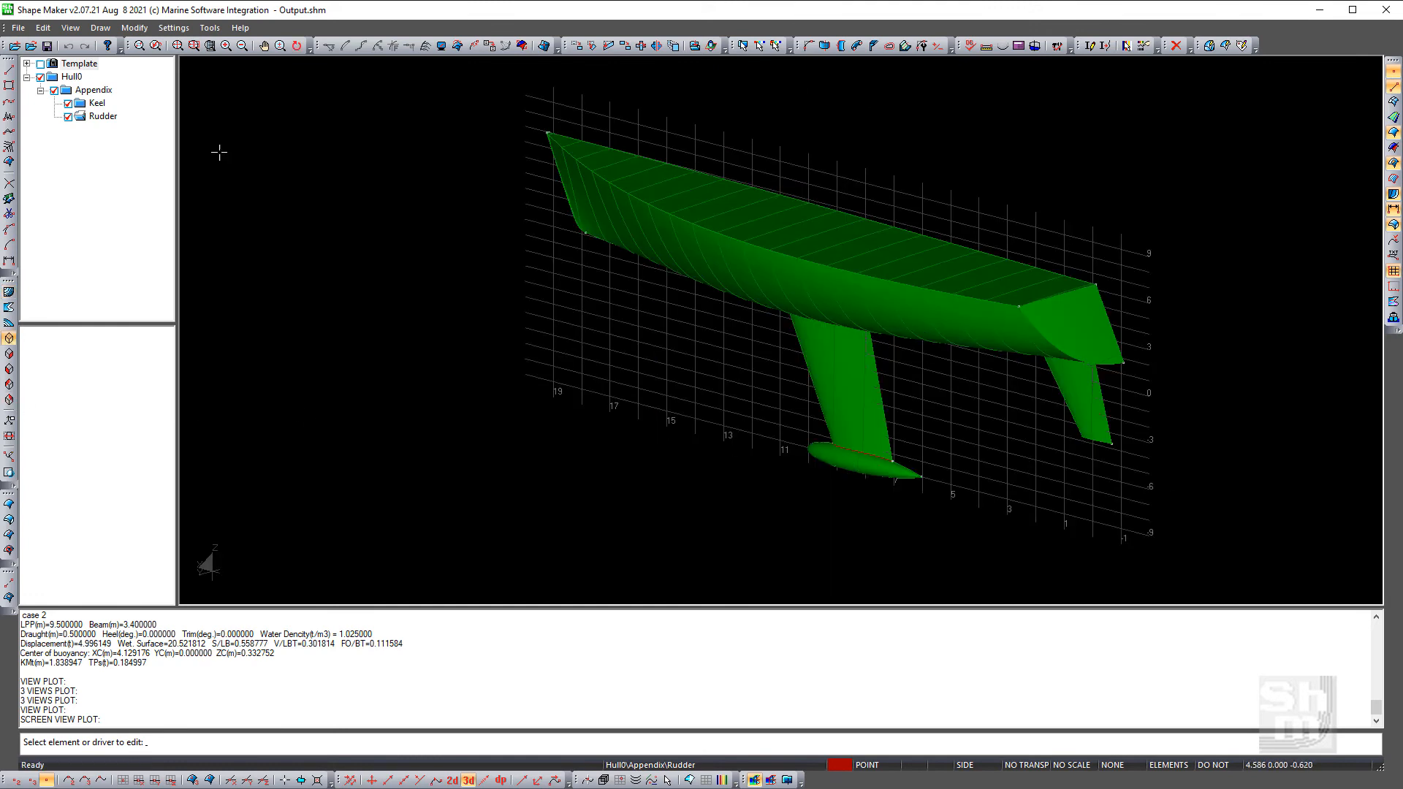
# Output the hull's Front view as Multi-File Sections with the drawn grid turned off
pyautogui.click(19, 27)
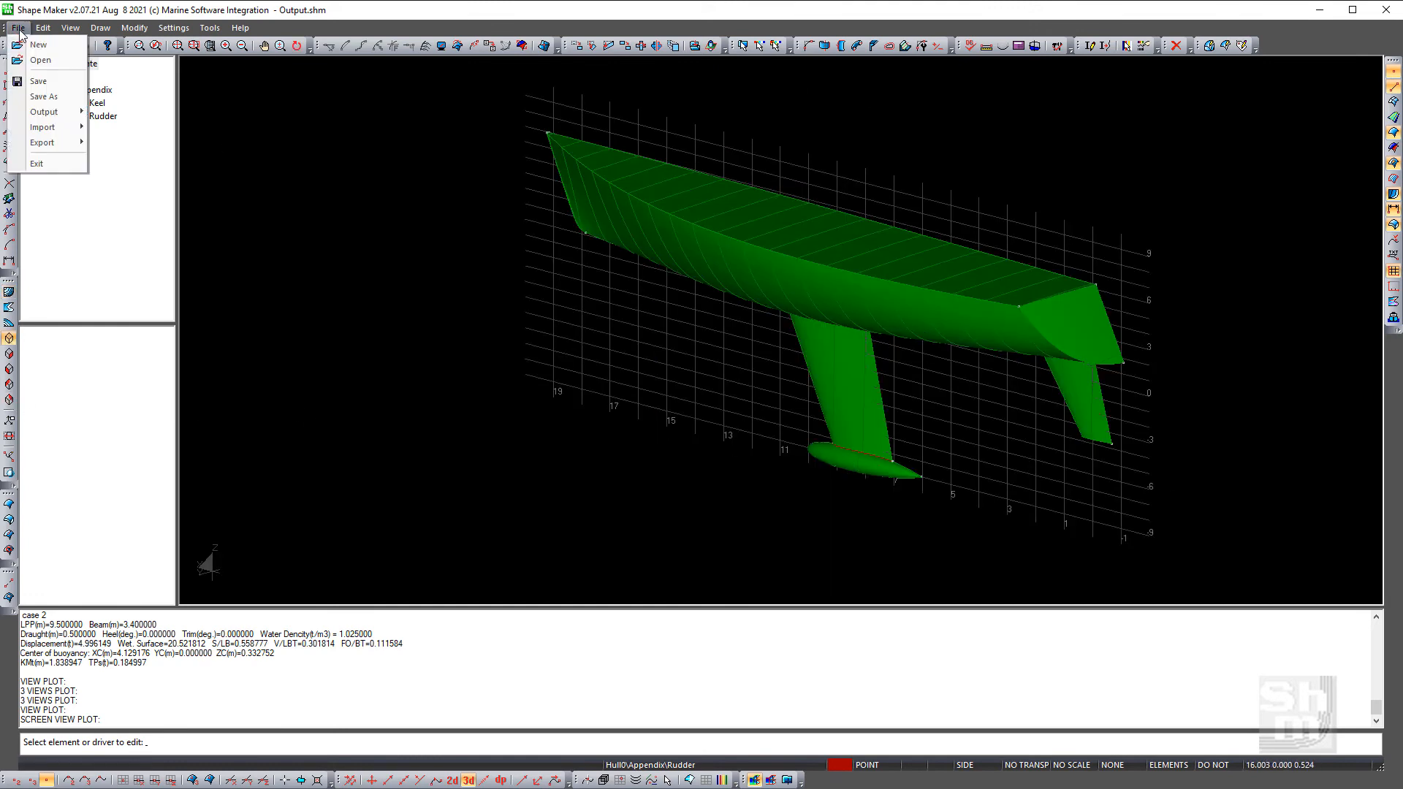
pyautogui.moveTo(51, 119)
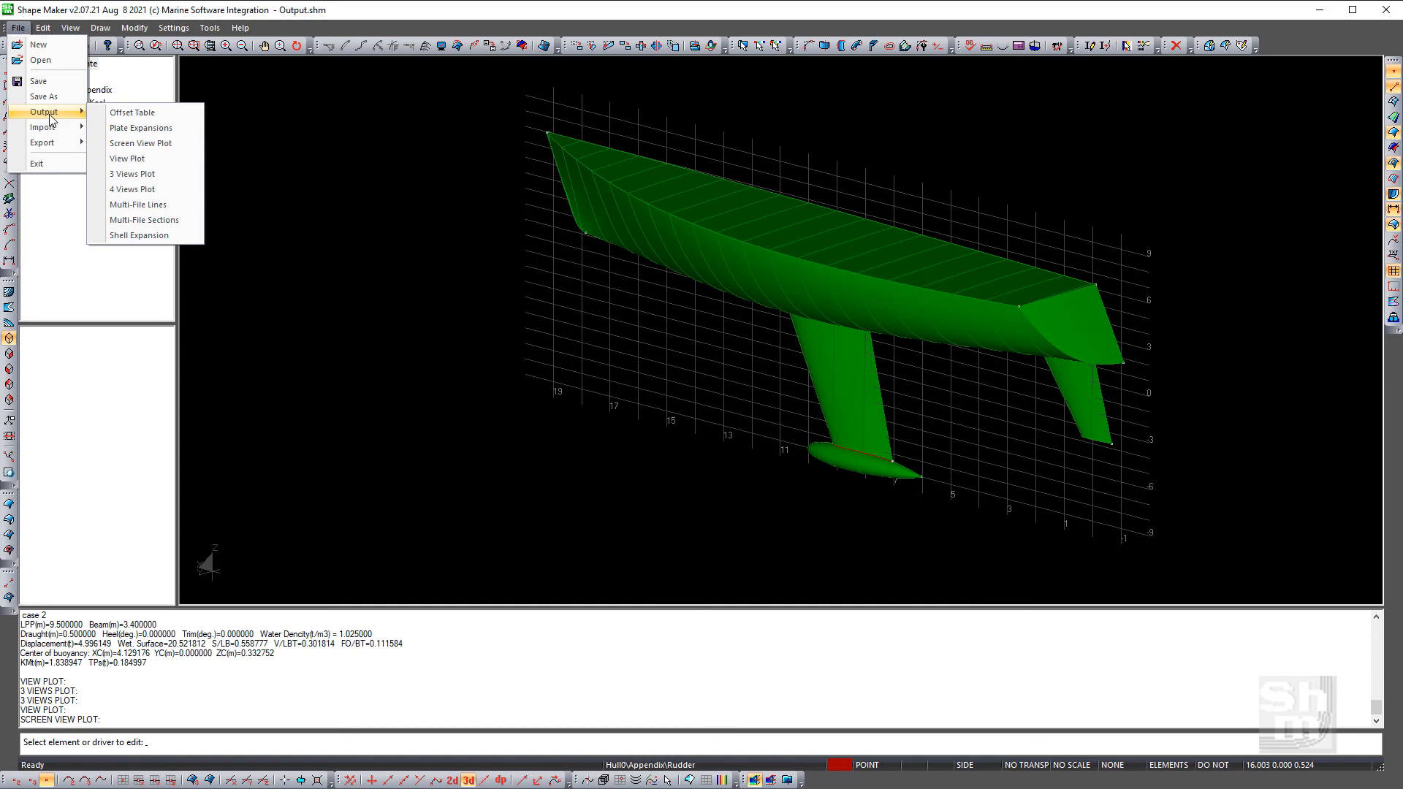
pyautogui.click(144, 220)
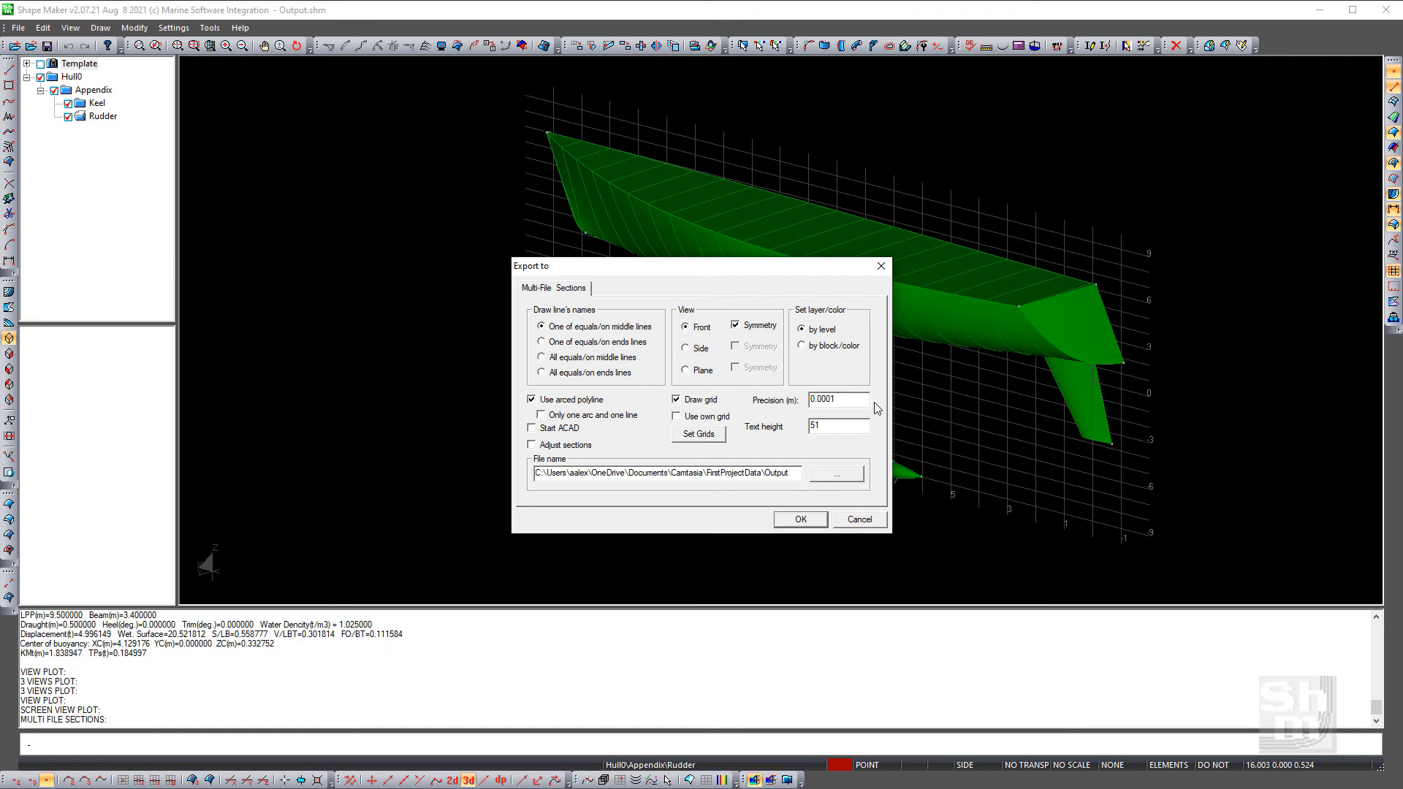
pyautogui.click(676, 400)
pyautogui.click(804, 521)
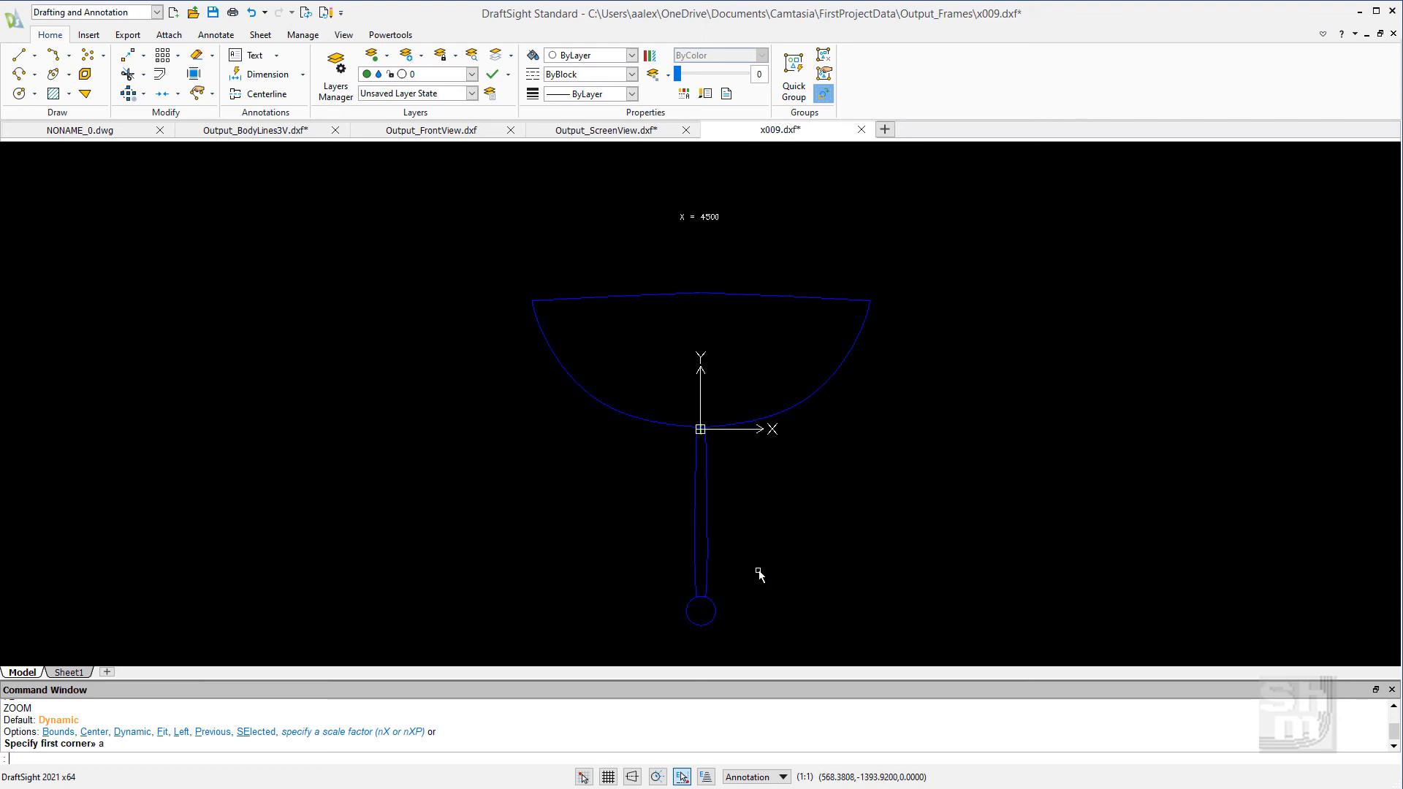
# Examine the section drawing x009.dxf in DraftSight, including the hull contour, the keel joint and the bulb
pyautogui.scroll(3, 700, 363)
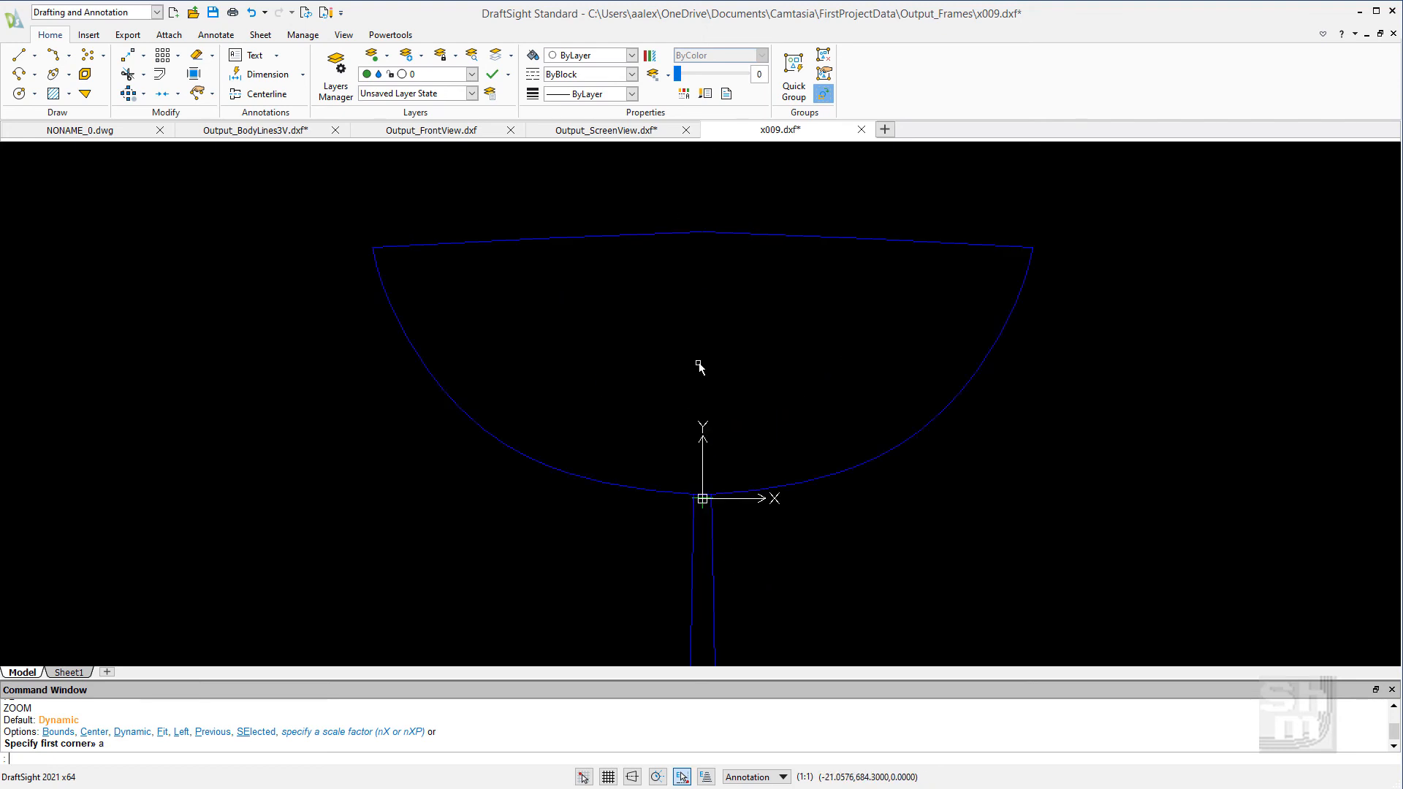
pyautogui.scroll(3, 725, 480)
pyautogui.scroll(-5, 724, 480)
pyautogui.moveTo(735, 346); pyautogui.dragTo(764, 162, button='middle')
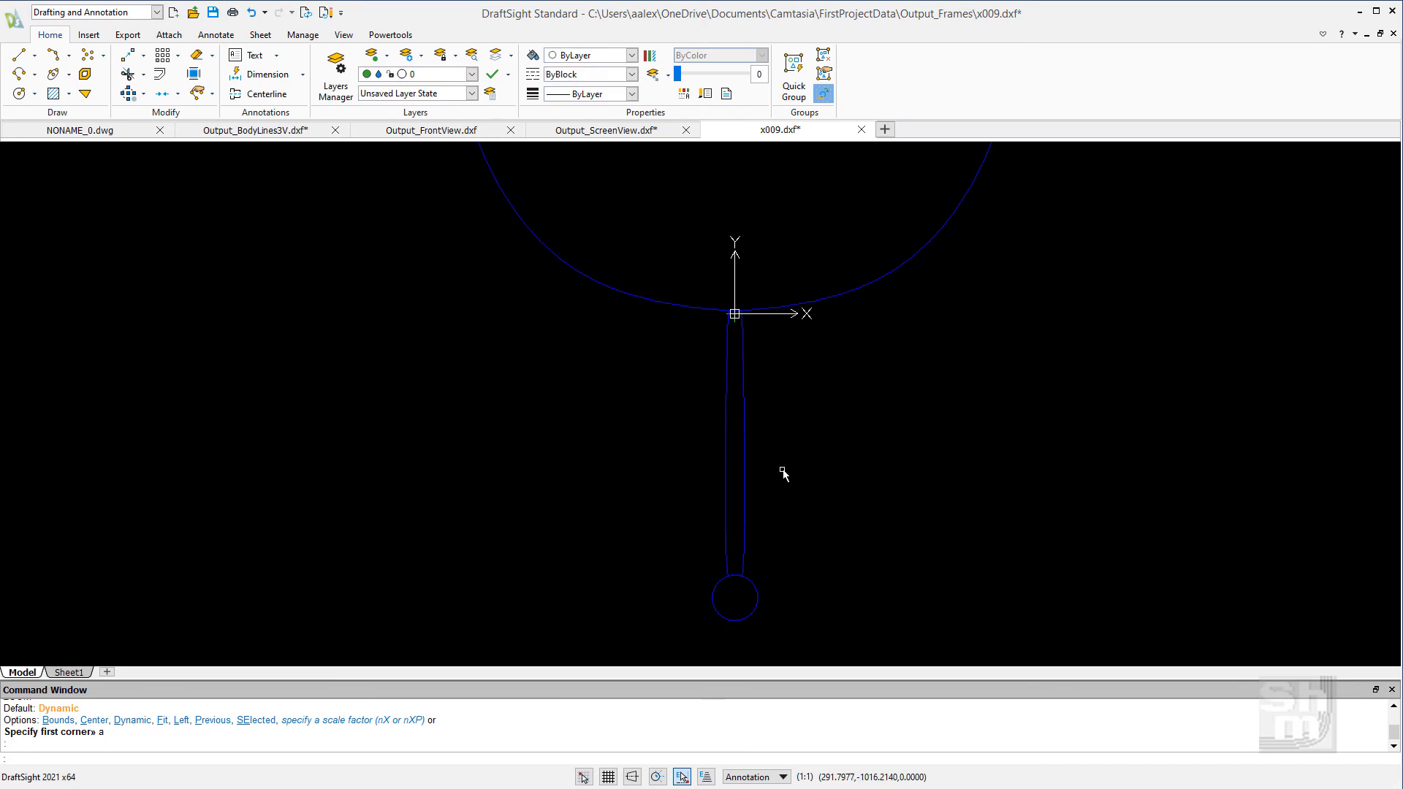
pyautogui.moveTo(770, 509); pyautogui.dragTo(749, 438, button='middle')
pyautogui.scroll(1, 729, 527)
pyautogui.scroll(5, 729, 527)
pyautogui.scroll(-5, 729, 527)
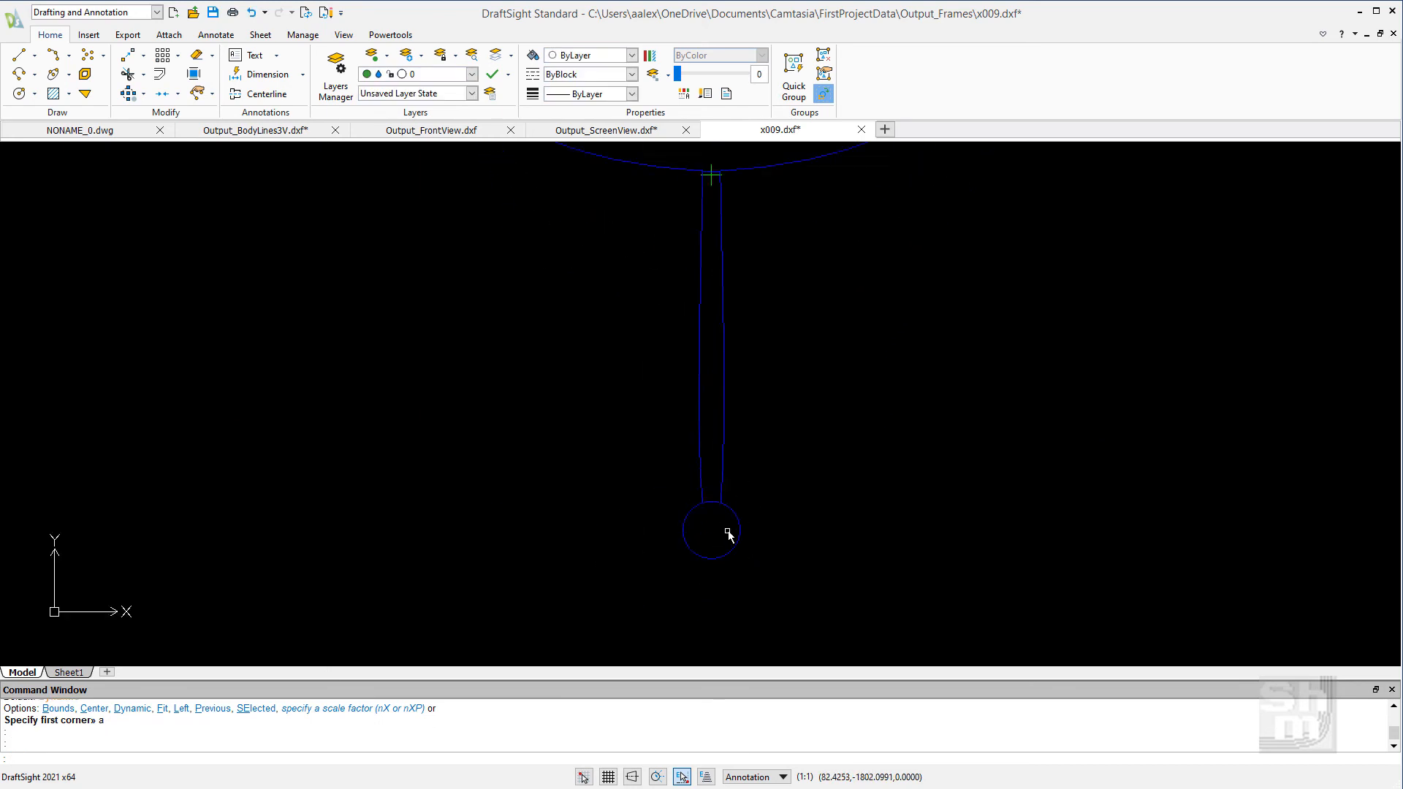
pyautogui.moveTo(757, 532); pyautogui.dragTo(746, 703, button='middle')
pyautogui.scroll(5, 710, 326)
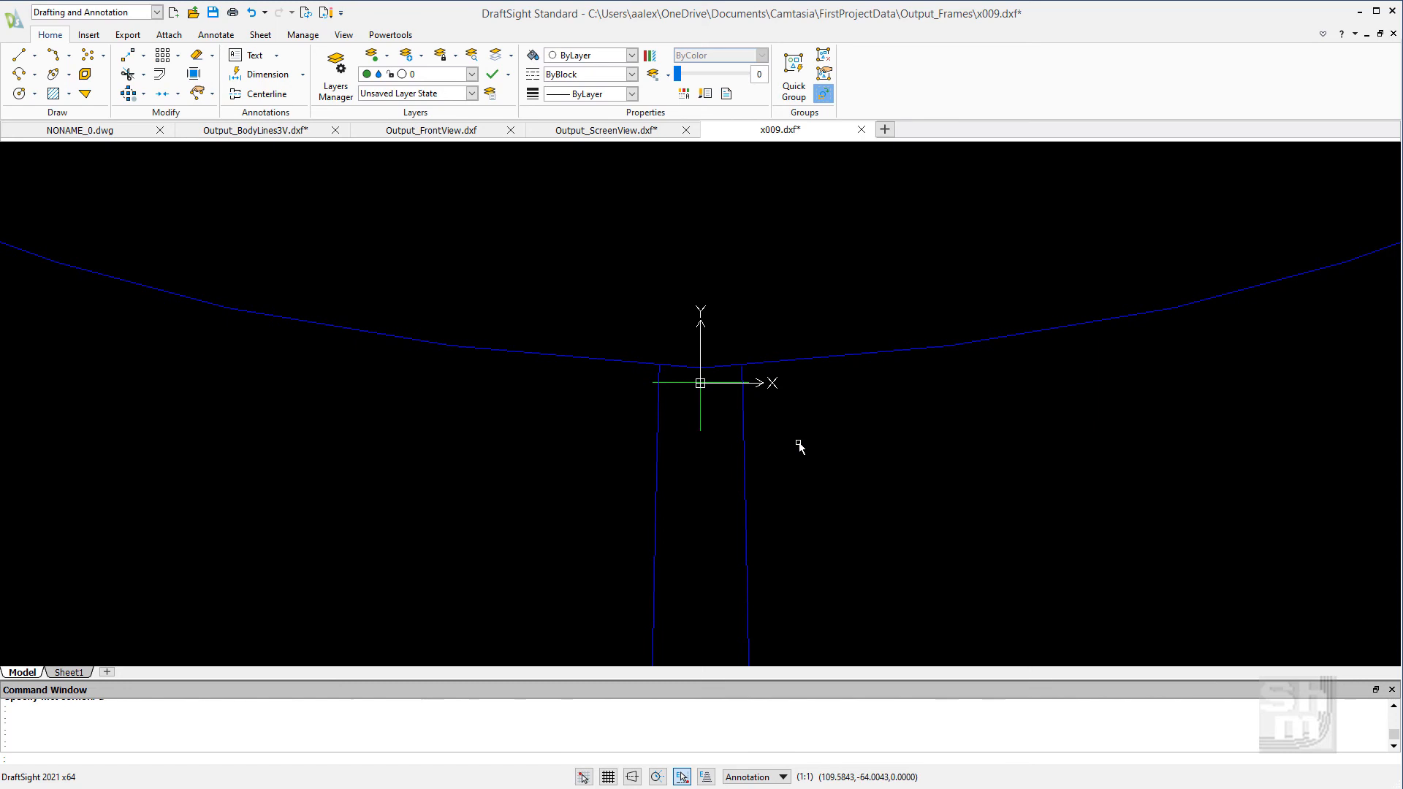
pyautogui.scroll(-3, 814, 448)
pyautogui.scroll(-5, 890, 530)
pyautogui.moveTo(947, 525)
pyautogui.mouseDown(button='middle')
pyautogui.moveTo(902, 436)
pyautogui.moveTo(773, 427)
pyautogui.mouseUp(button='middle')
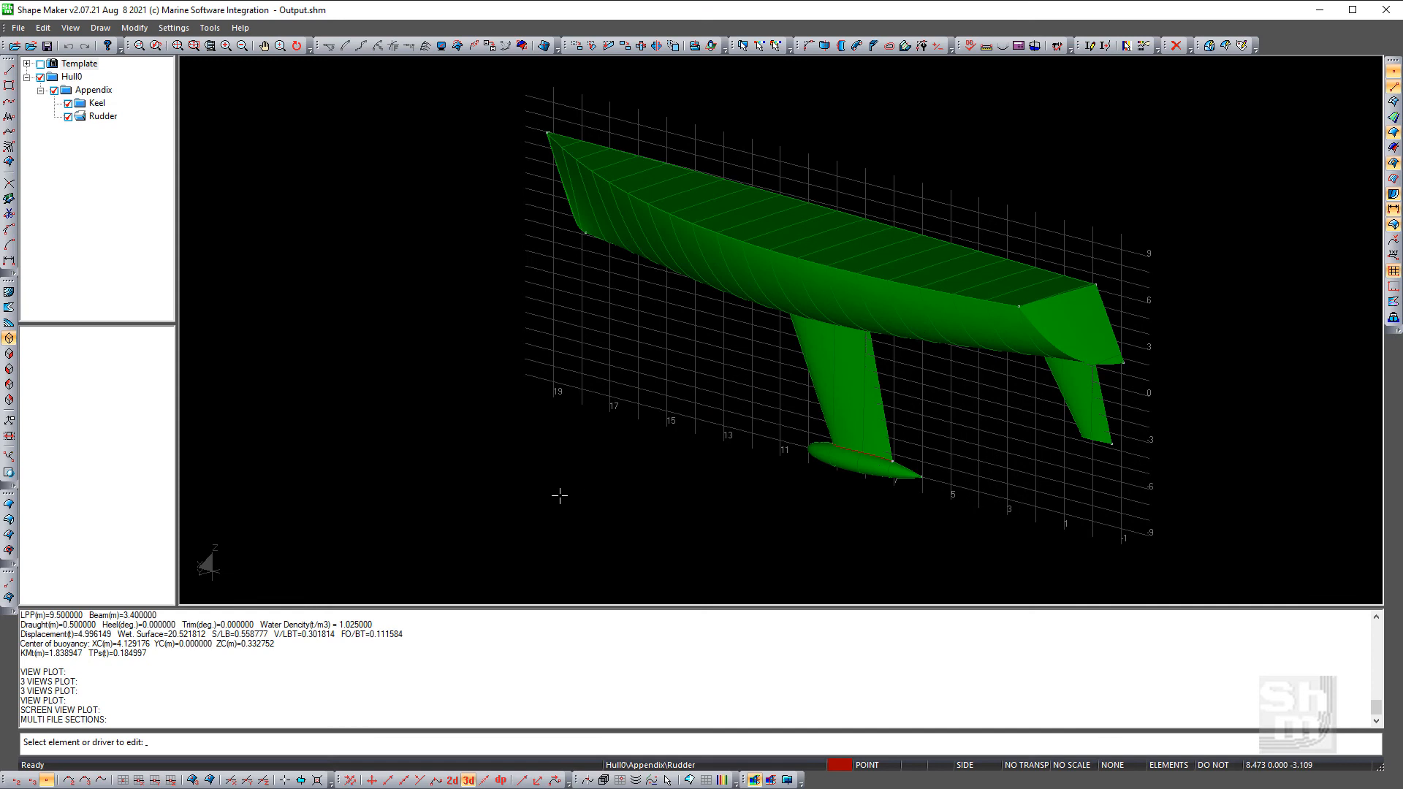
# Rotate the yacht in Shape Maker and export it as a DXF 3D model with linked sections and arced polylines
pyautogui.moveTo(558, 492); pyautogui.dragTo(583, 363, button='middle')
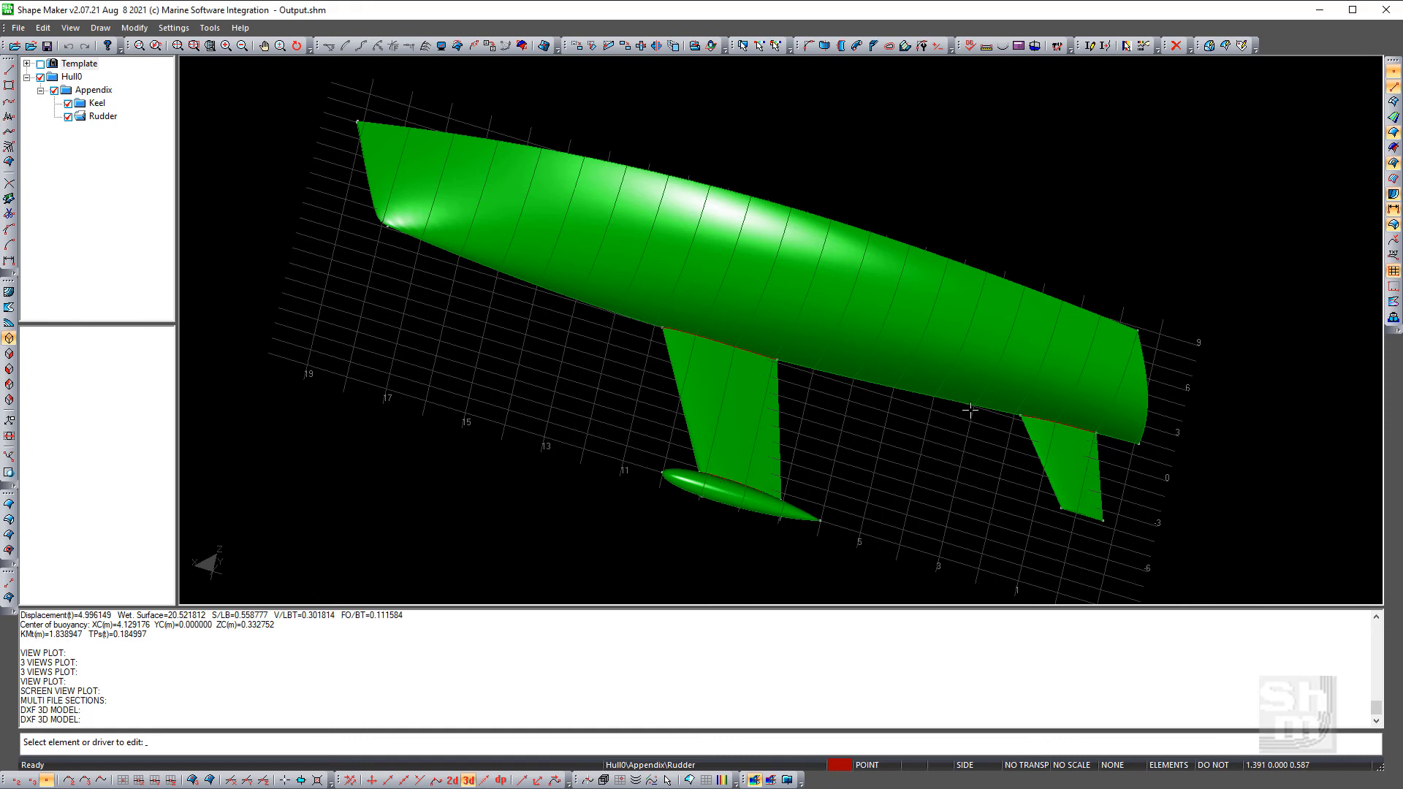
pyautogui.moveTo(1039, 378); pyautogui.dragTo(1156, 406, button='middle')
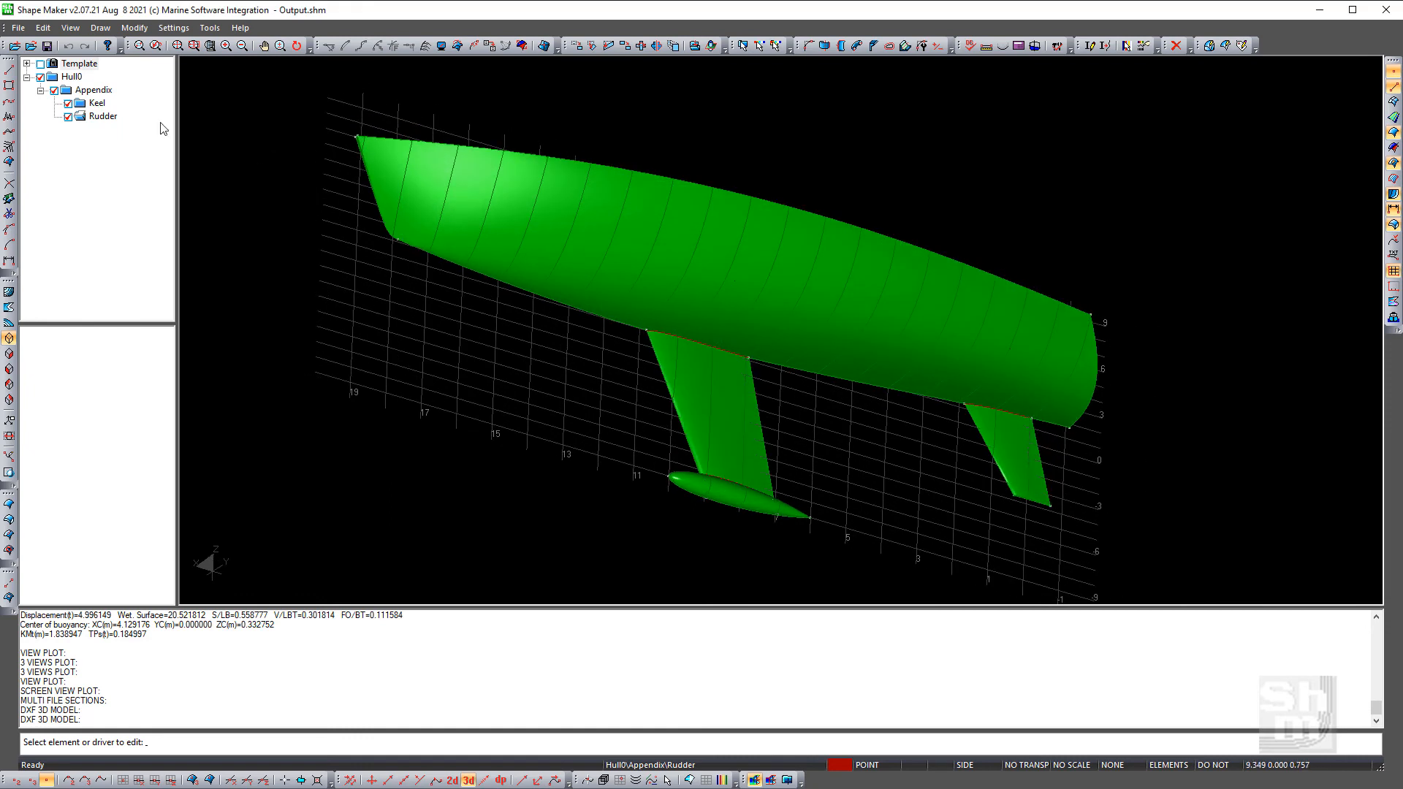
pyautogui.click(17, 30)
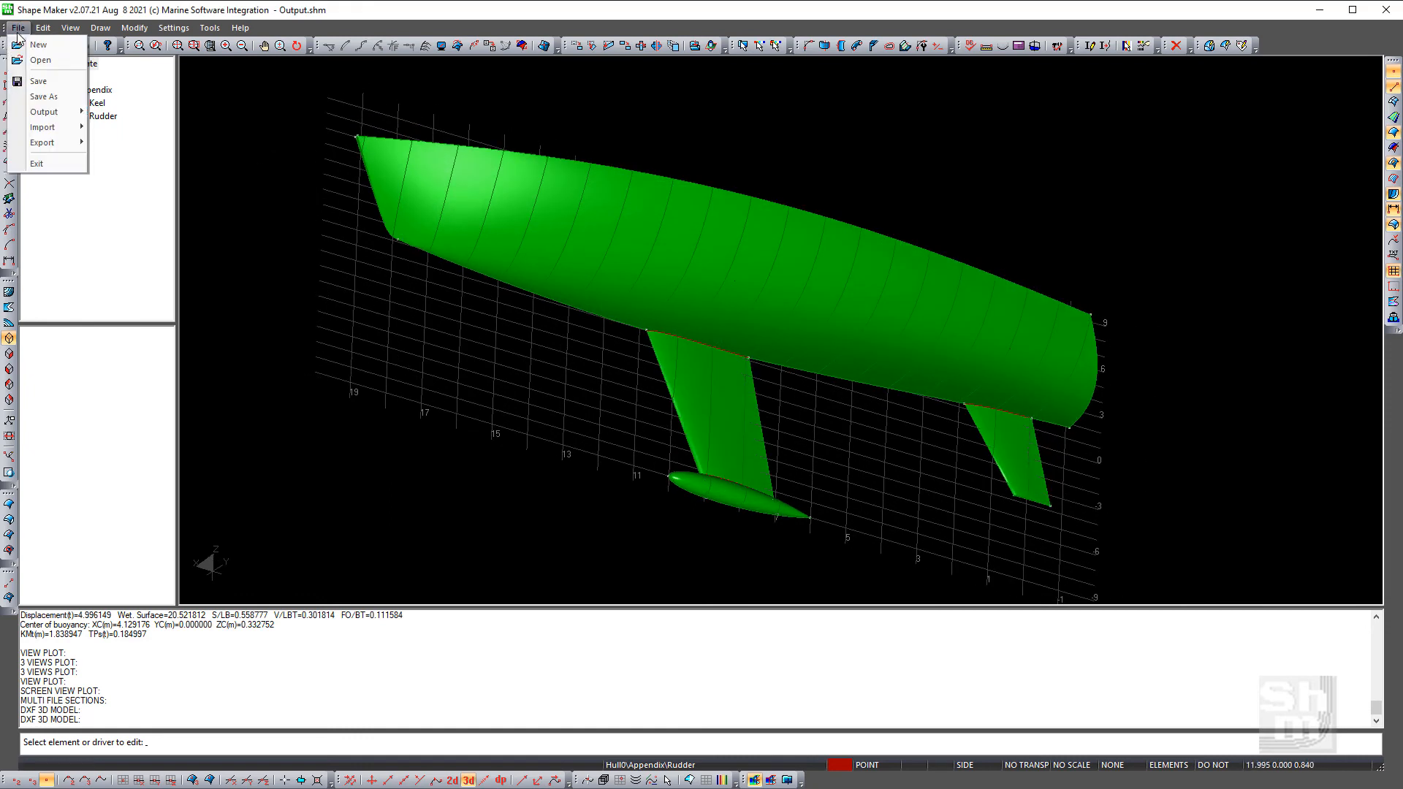
pyautogui.moveTo(43, 147)
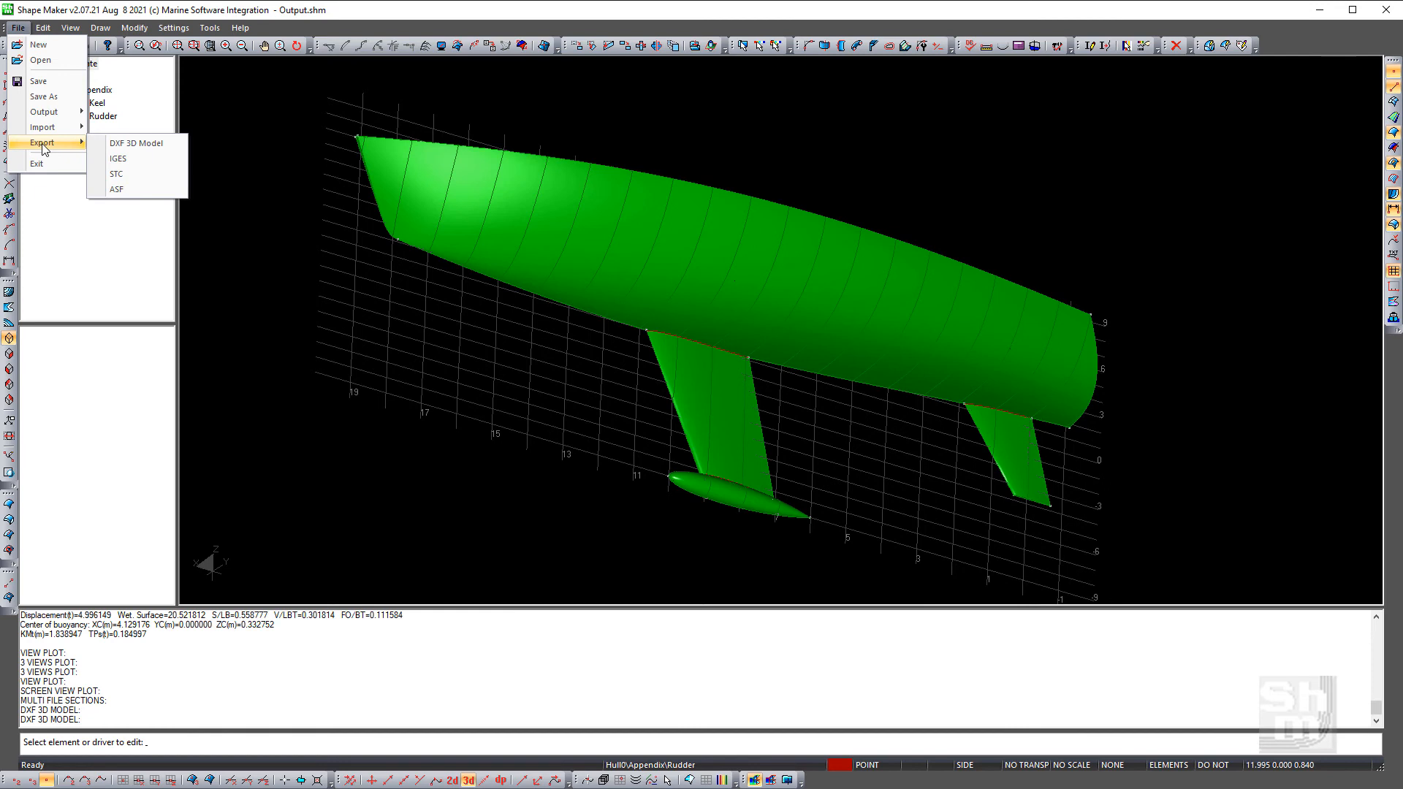
pyautogui.click(128, 144)
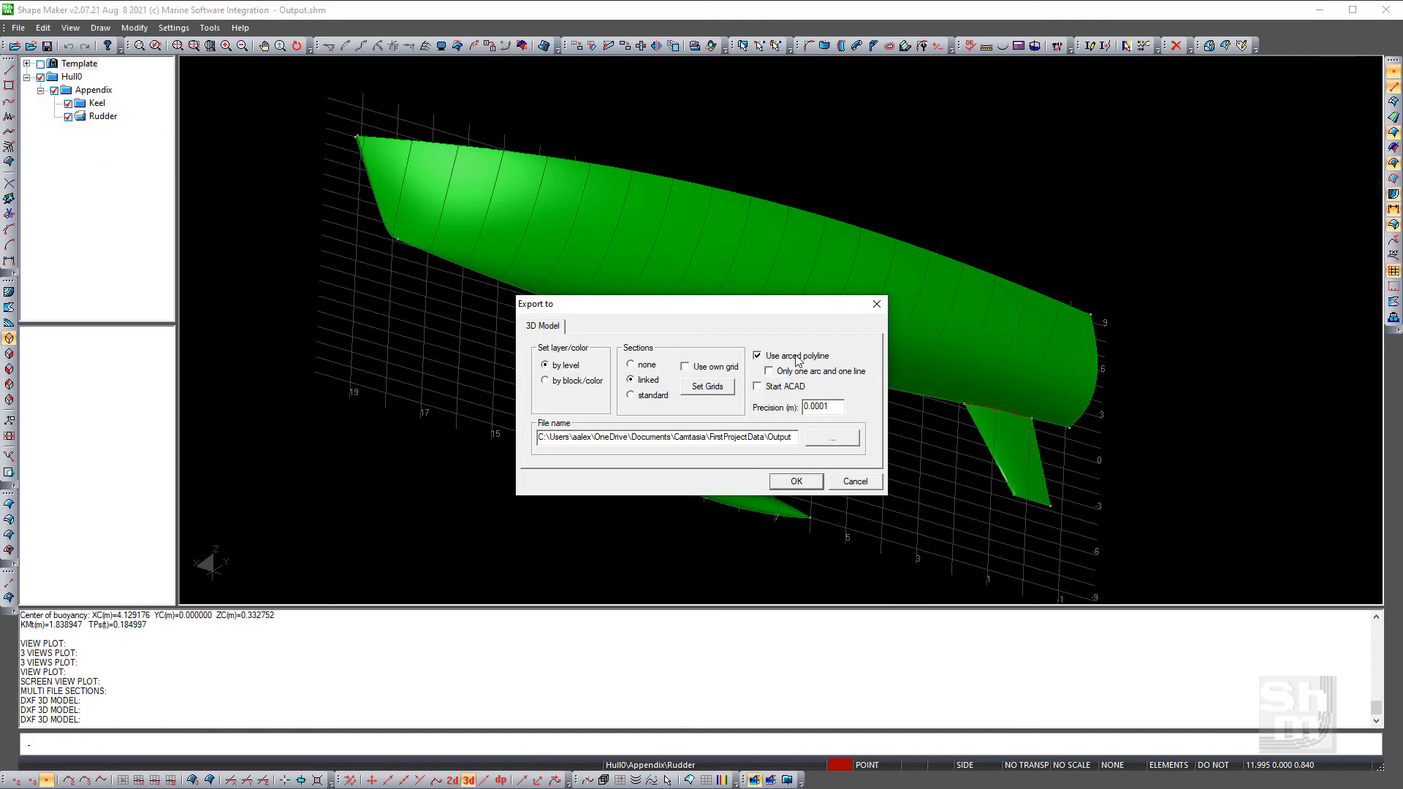
pyautogui.click(795, 482)
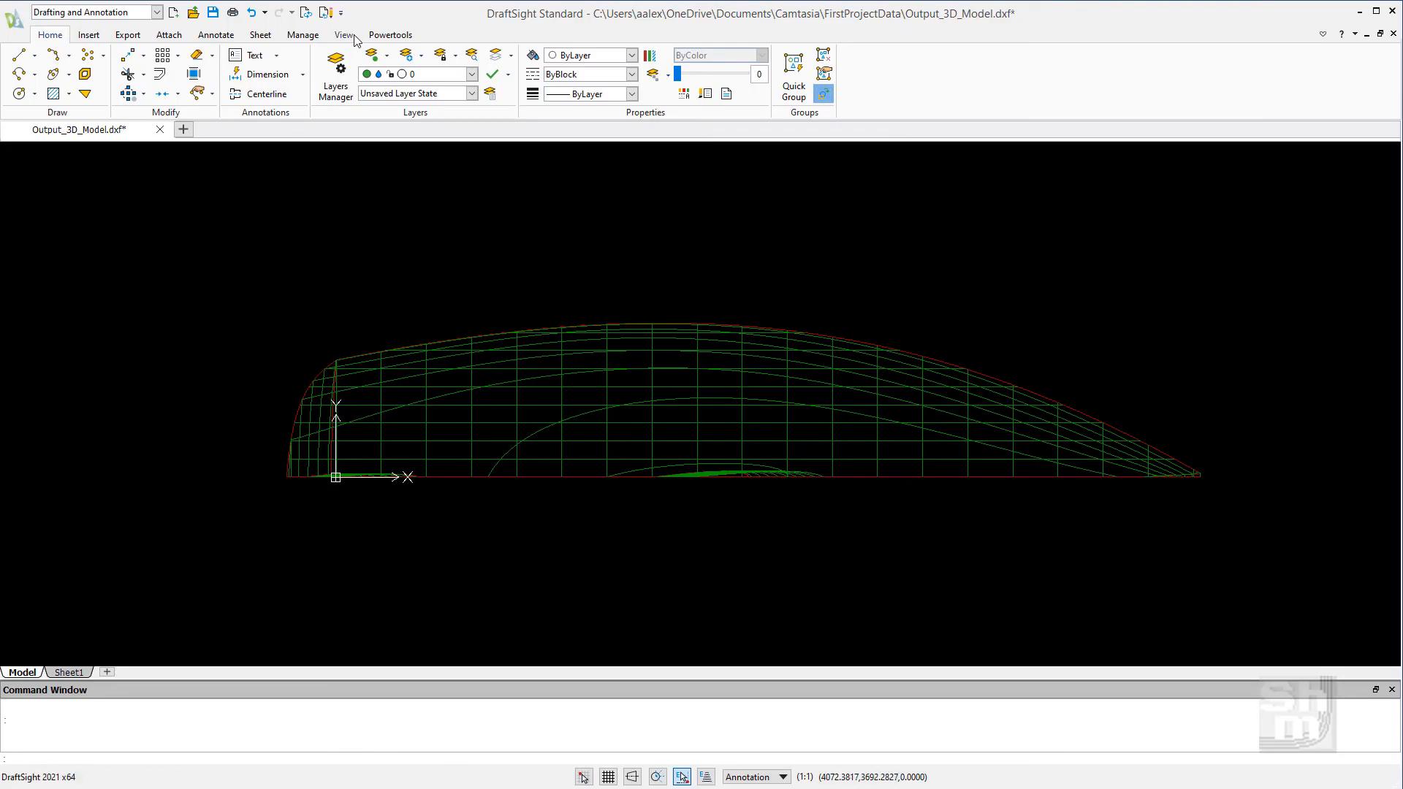
# Rotate the exported Output_3D_Model.dxf in DraftSight with constrained orbit to examine it in 3D
pyautogui.click(343, 35)
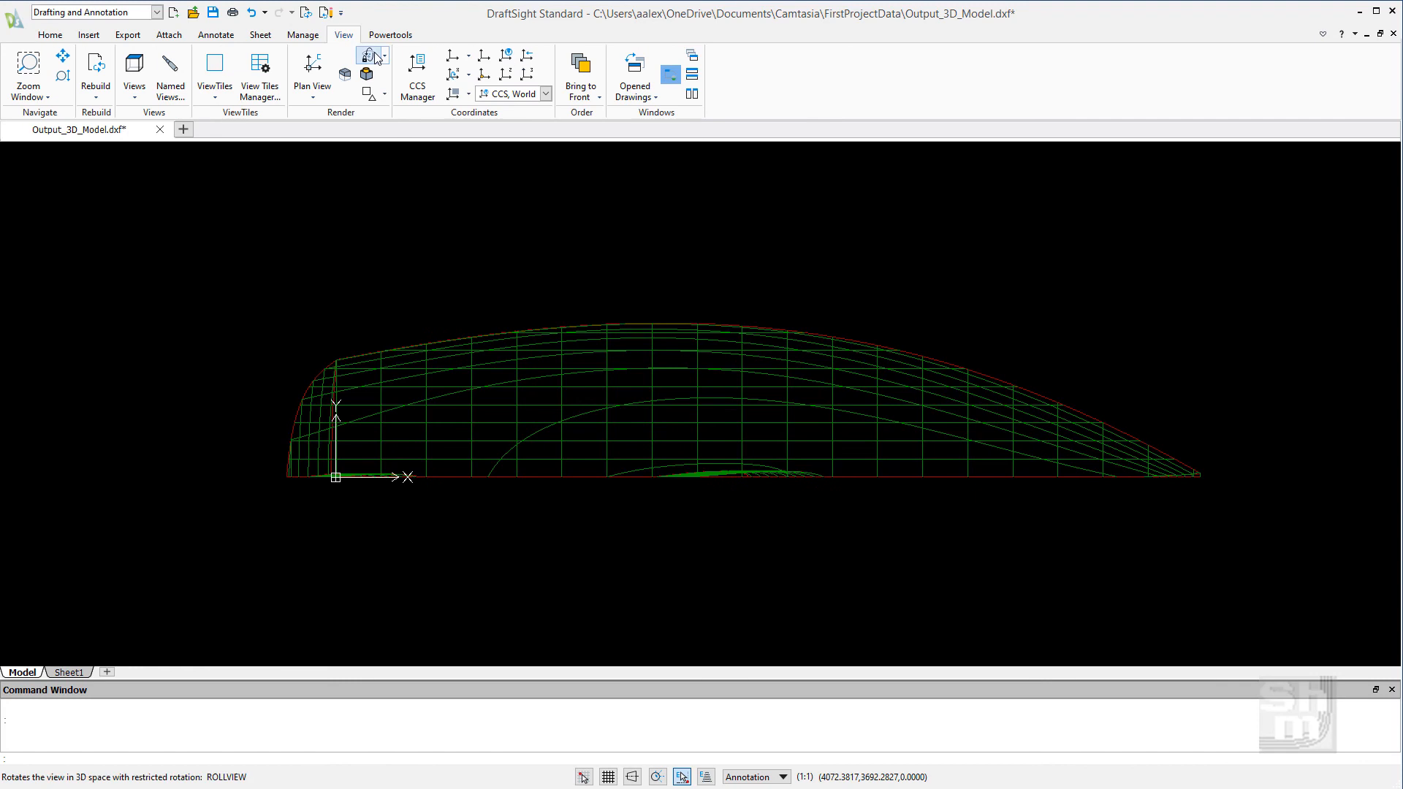
pyautogui.click(371, 55)
pyautogui.moveTo(620, 535); pyautogui.dragTo(331, 419)
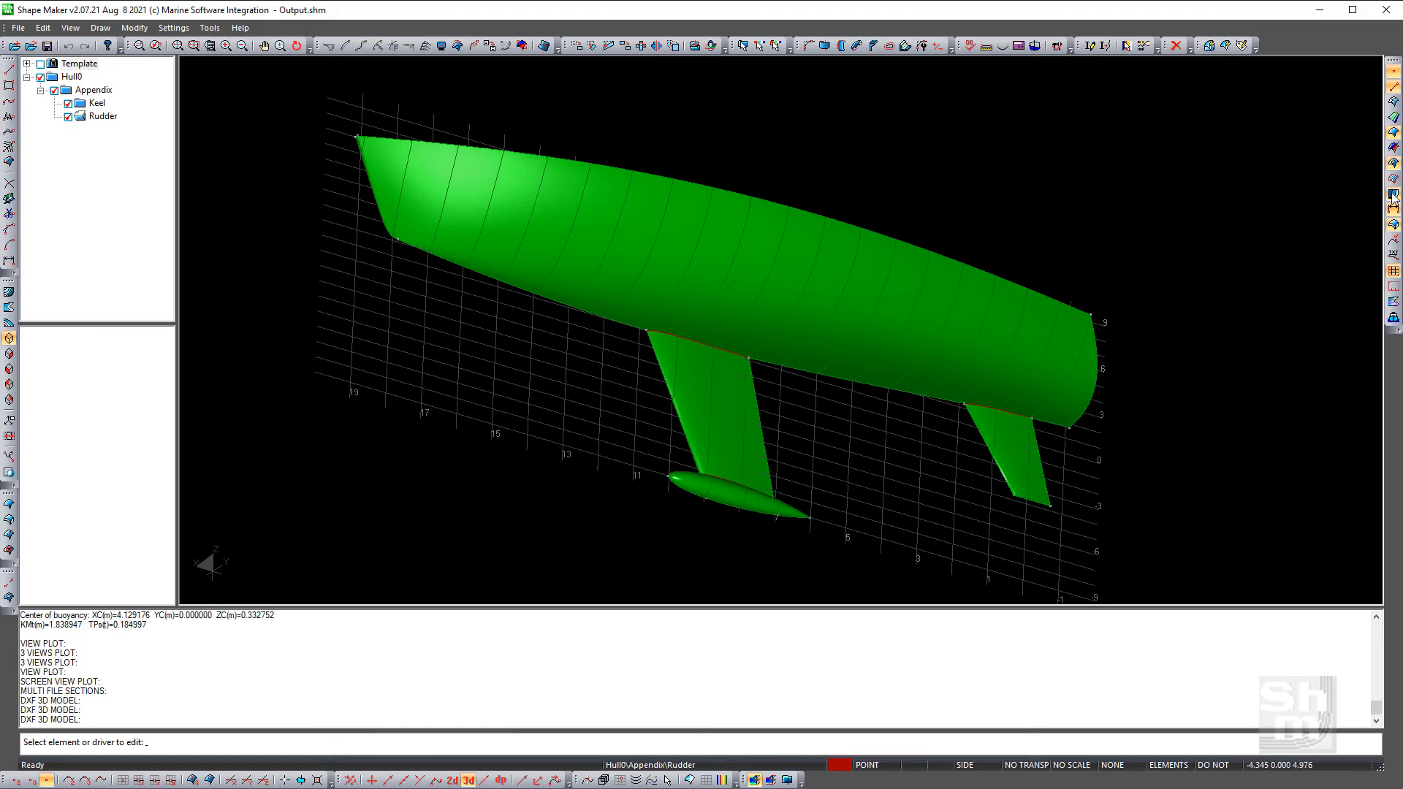
# Turn on the surface mesh display in Shape Maker and export the yacht again as a DXF 3D model with linked sections
pyautogui.click(1394, 103)
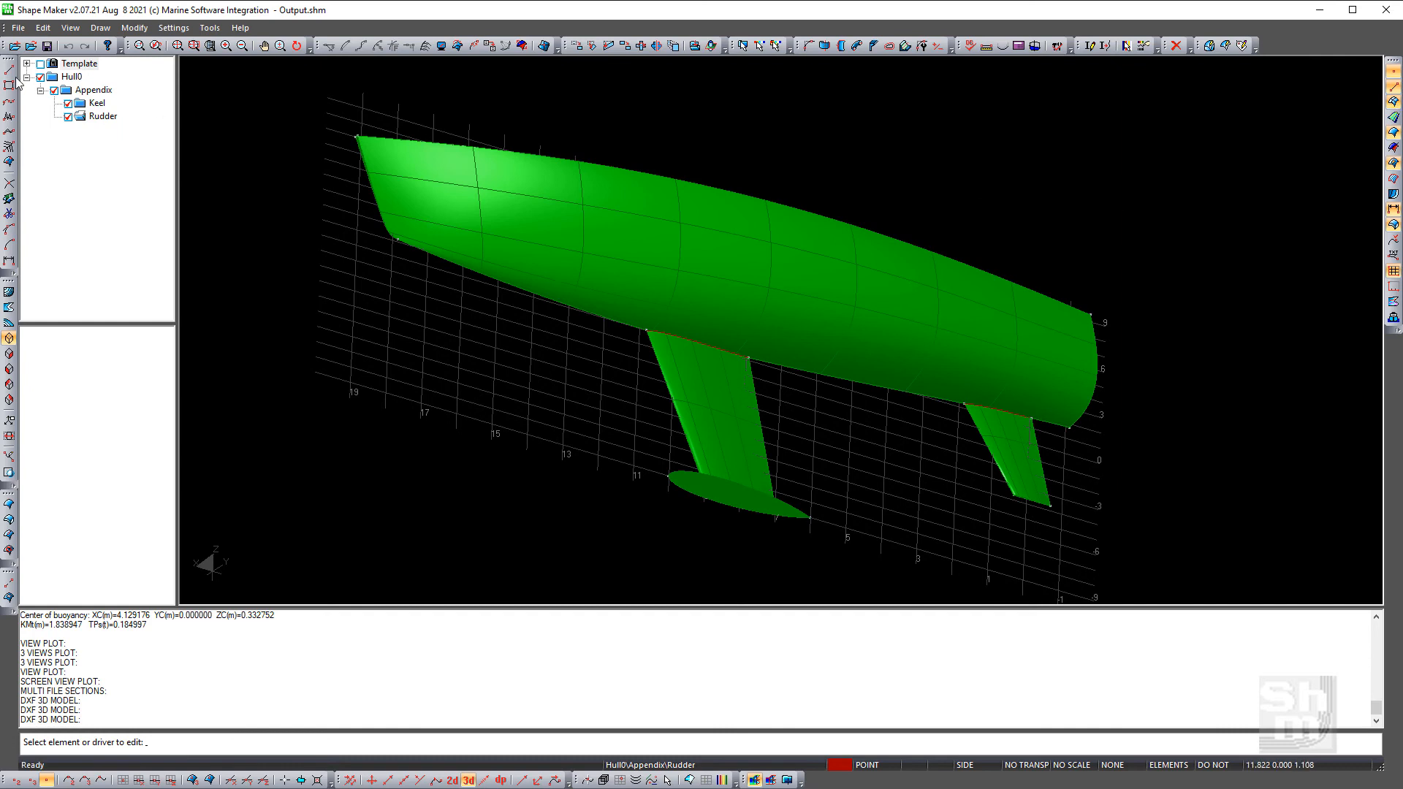
pyautogui.click(17, 28)
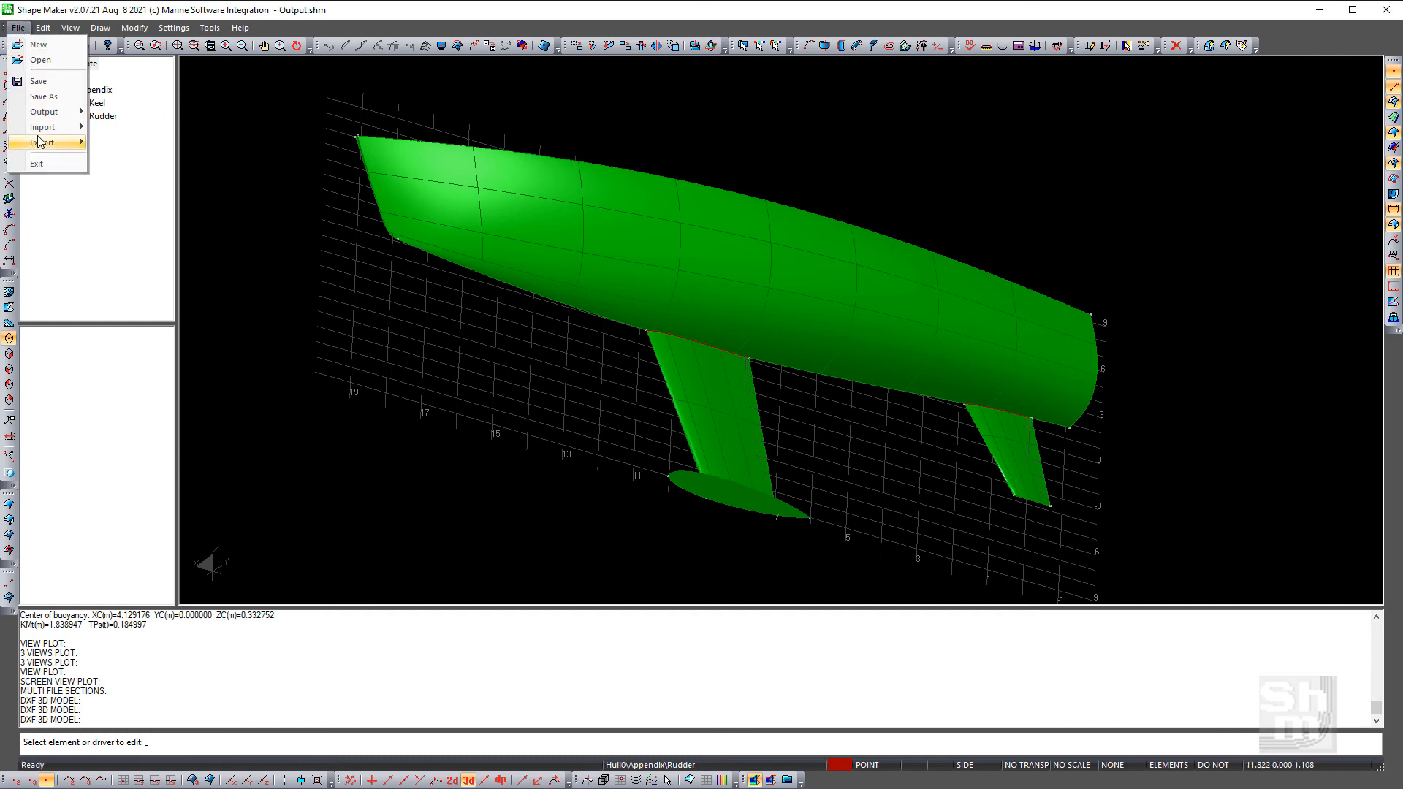
pyautogui.moveTo(42, 145)
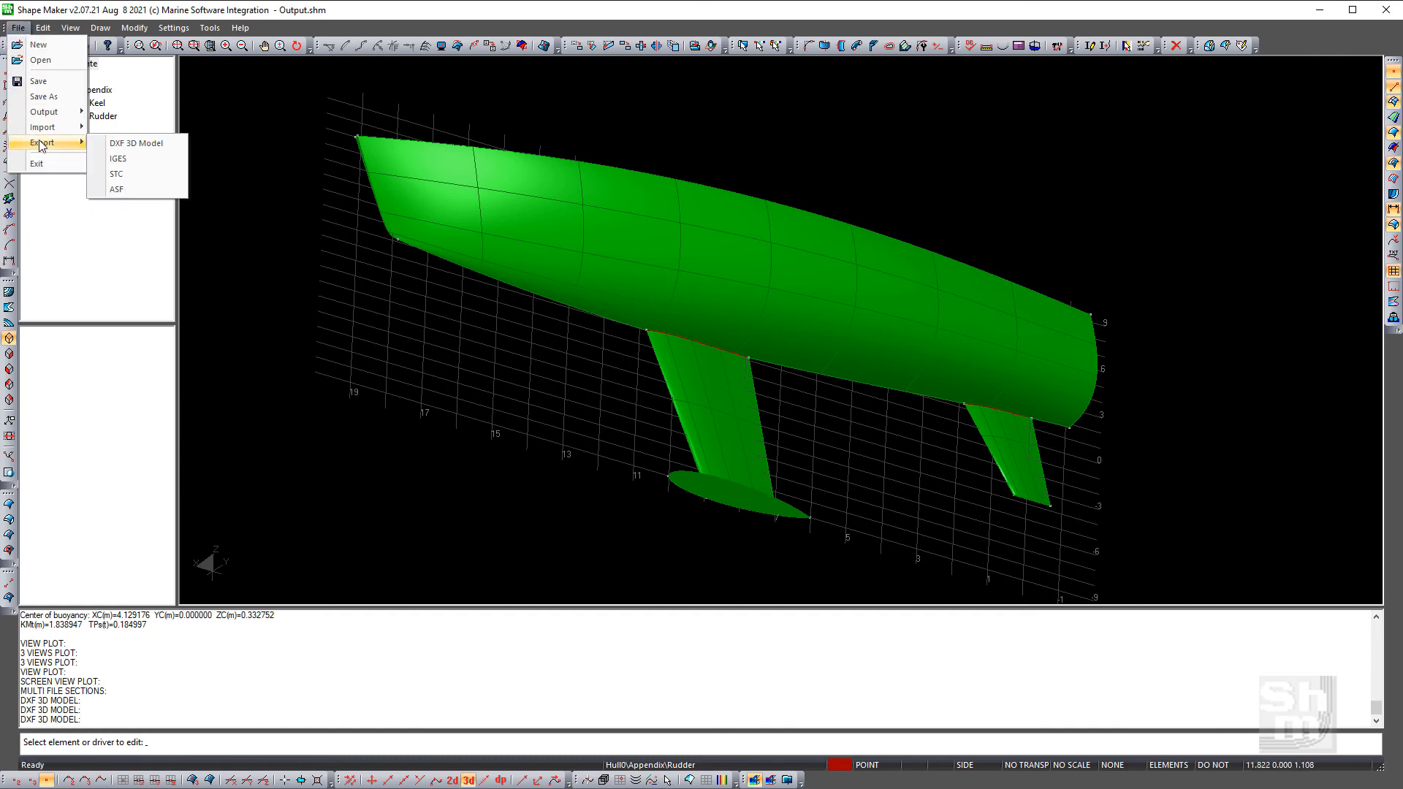
pyautogui.click(150, 145)
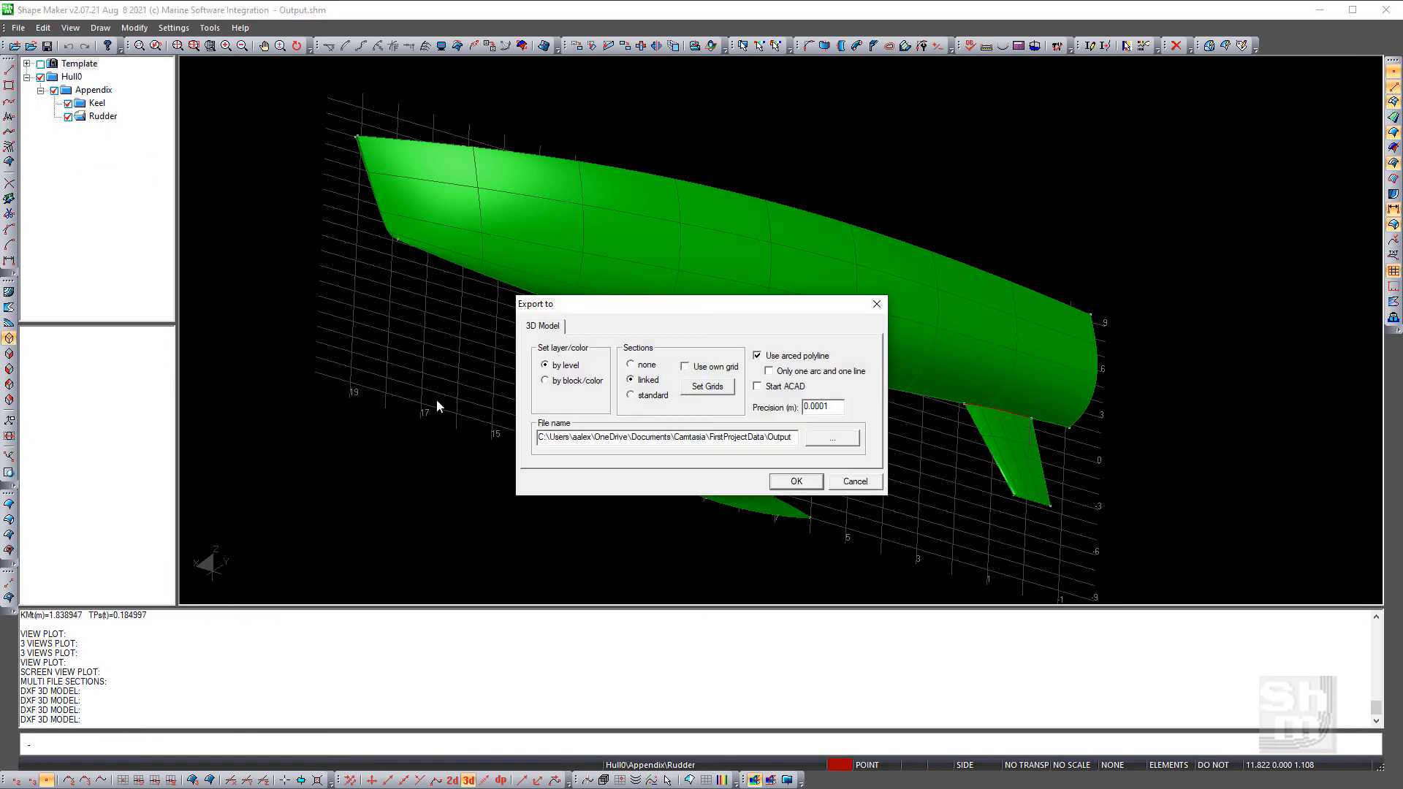
pyautogui.click(797, 482)
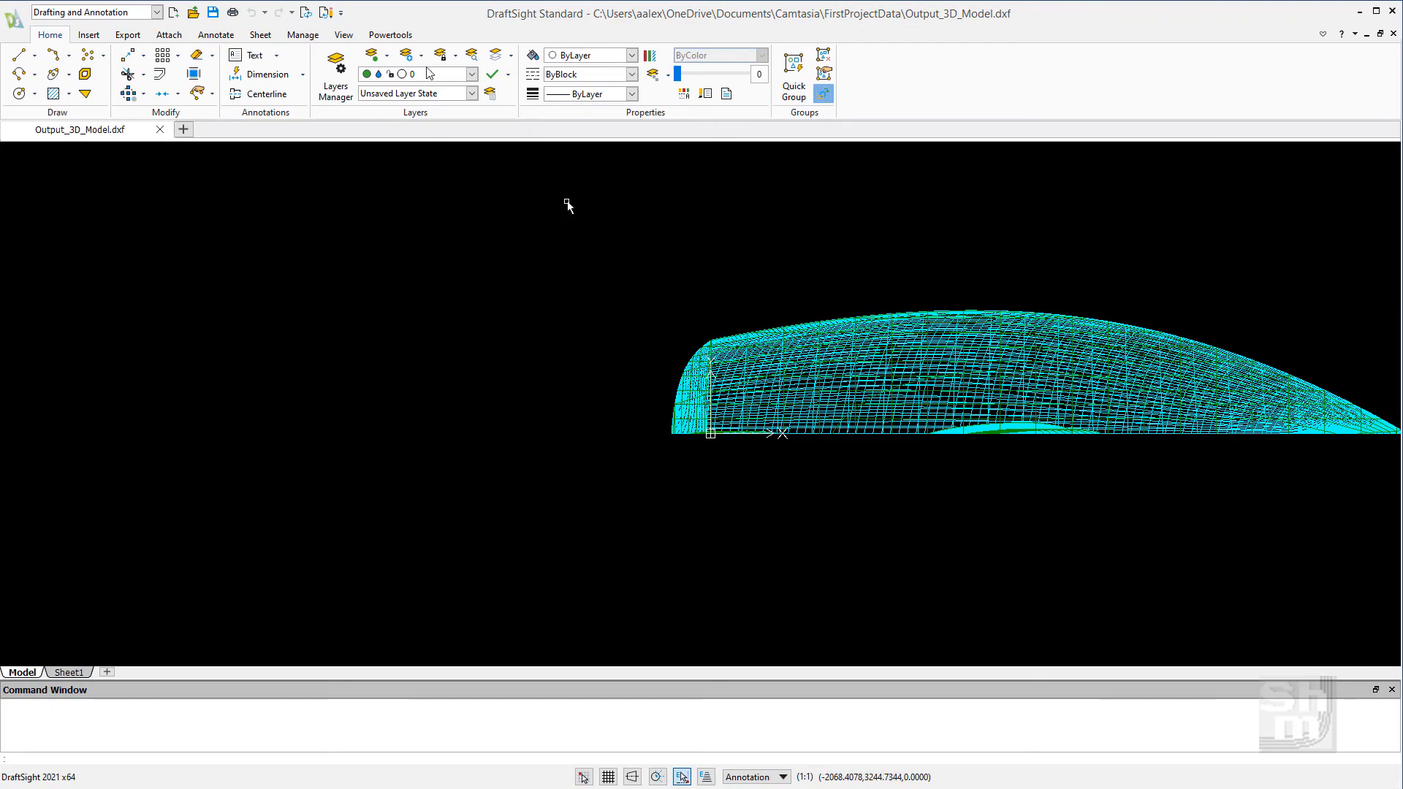
# Orbit the exported mesh model in DraftSight to examine the hull, keel and rudder from the side and from the bow
pyautogui.click(342, 37)
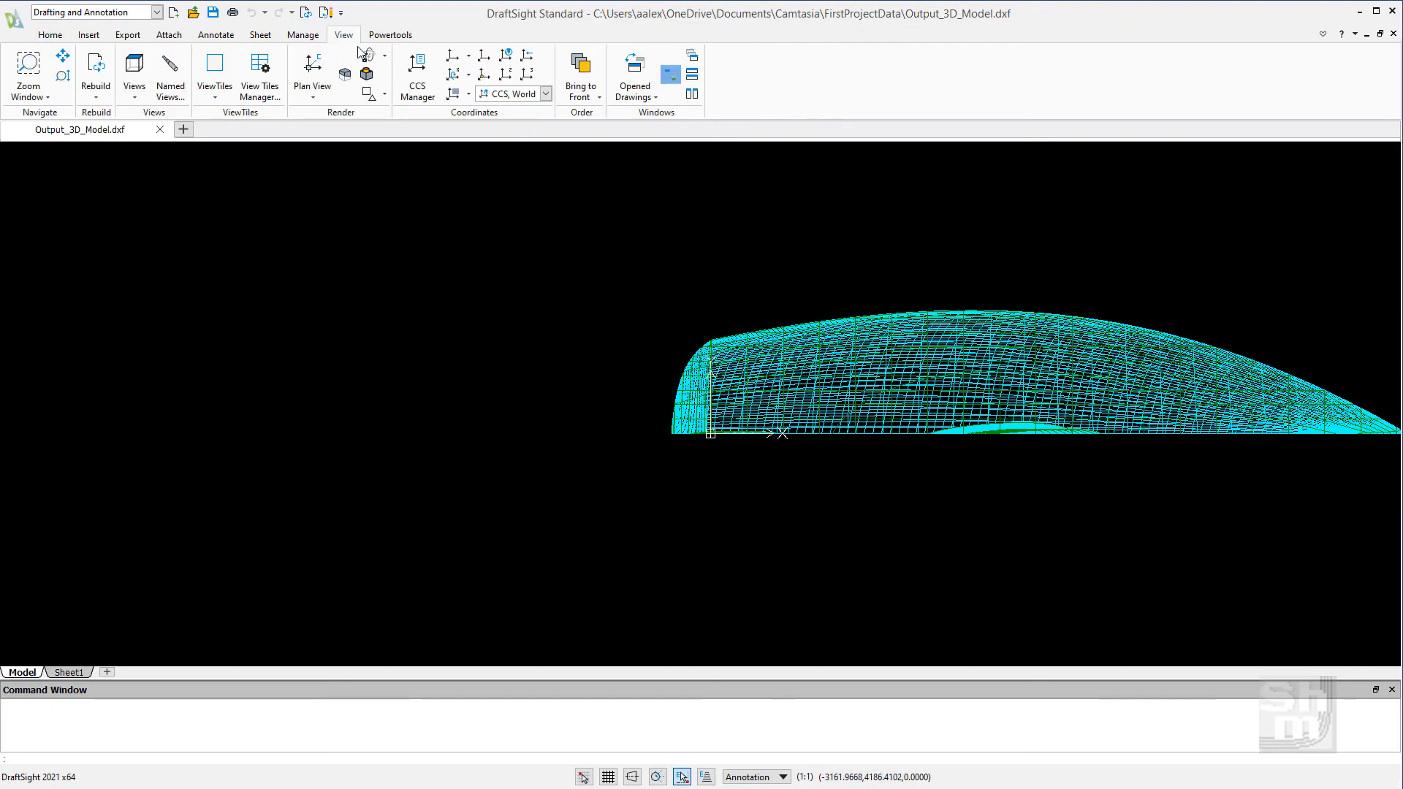
pyautogui.click(365, 54)
pyautogui.moveTo(839, 533); pyautogui.dragTo(506, 301)
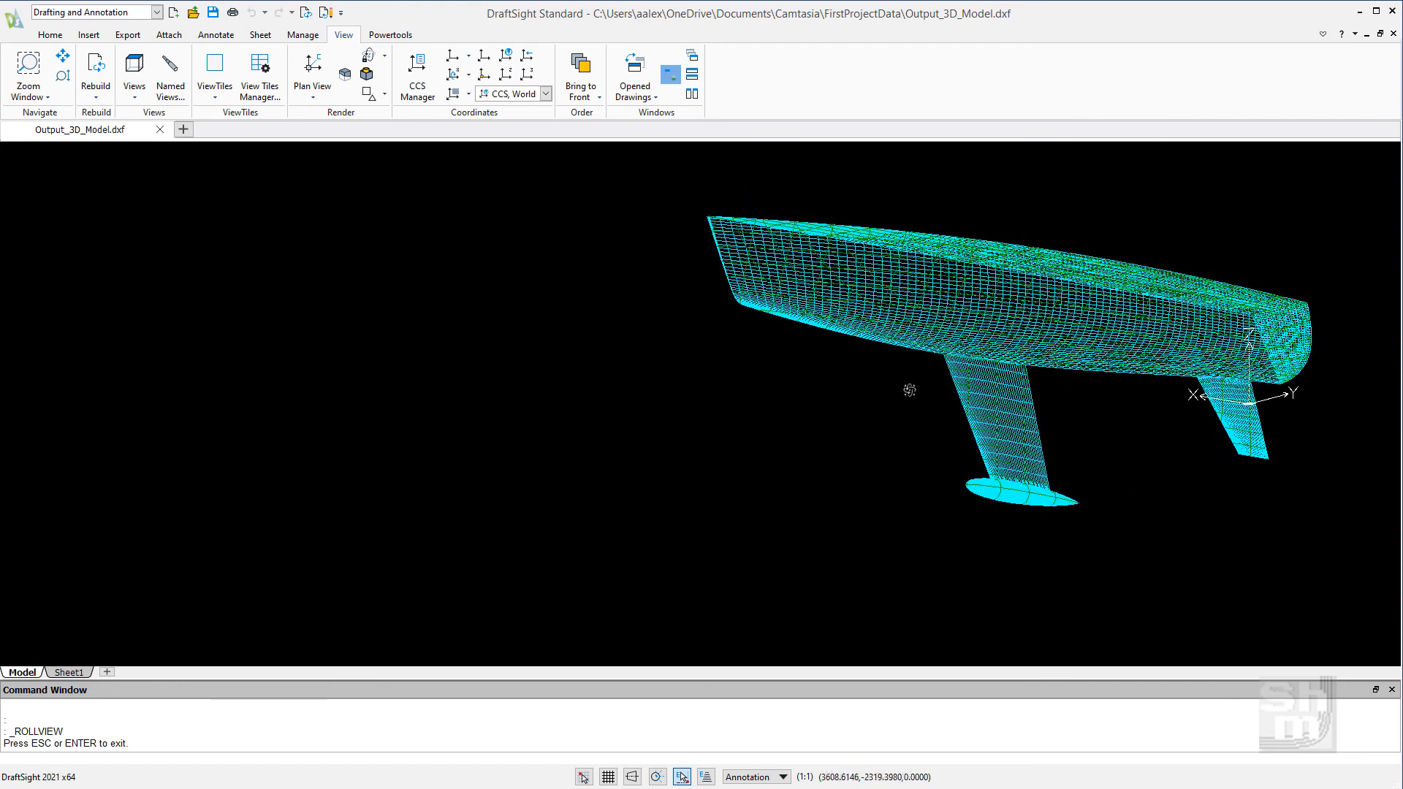
pyautogui.scroll(3, 1308, 277)
pyautogui.scroll(-2, 909, 395)
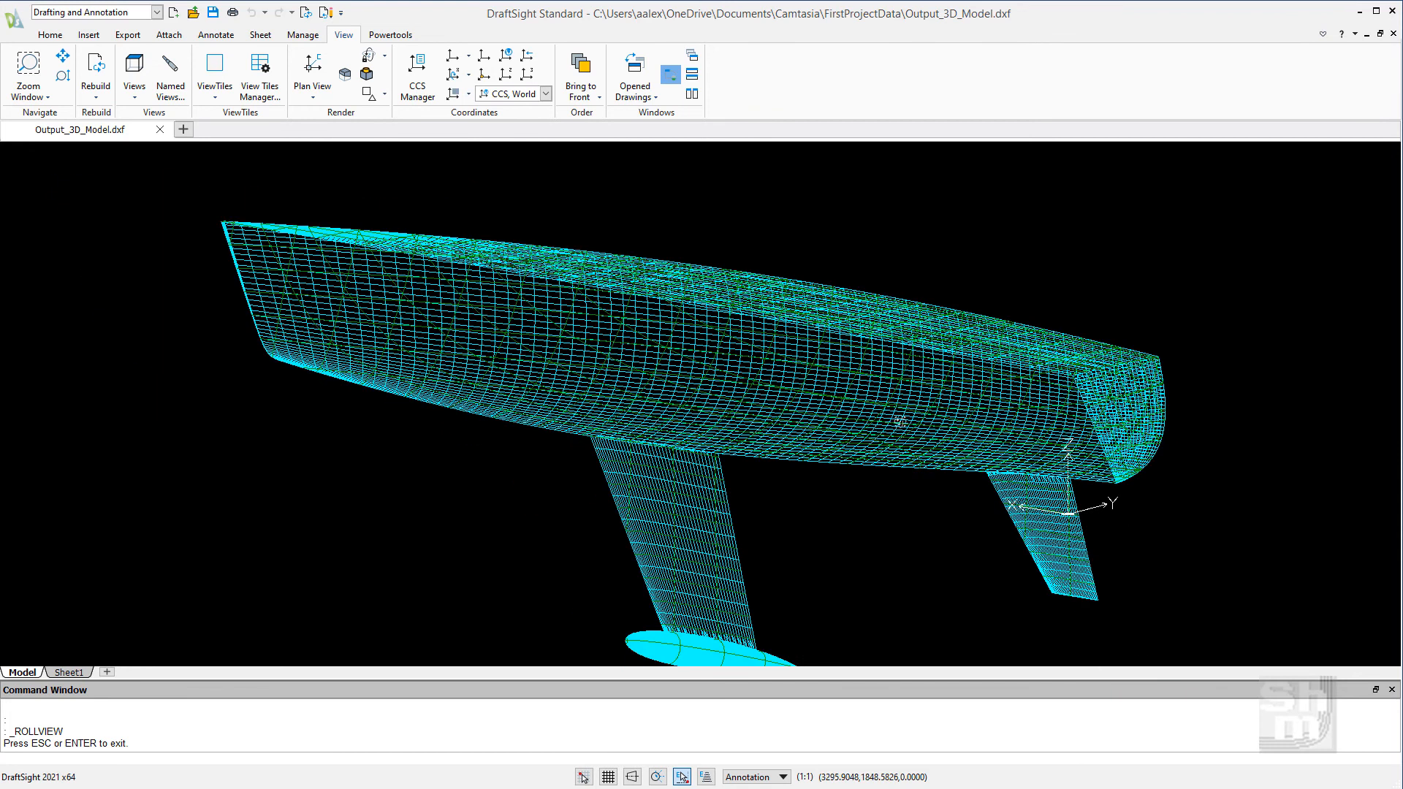
pyautogui.rightClick(432, 441)
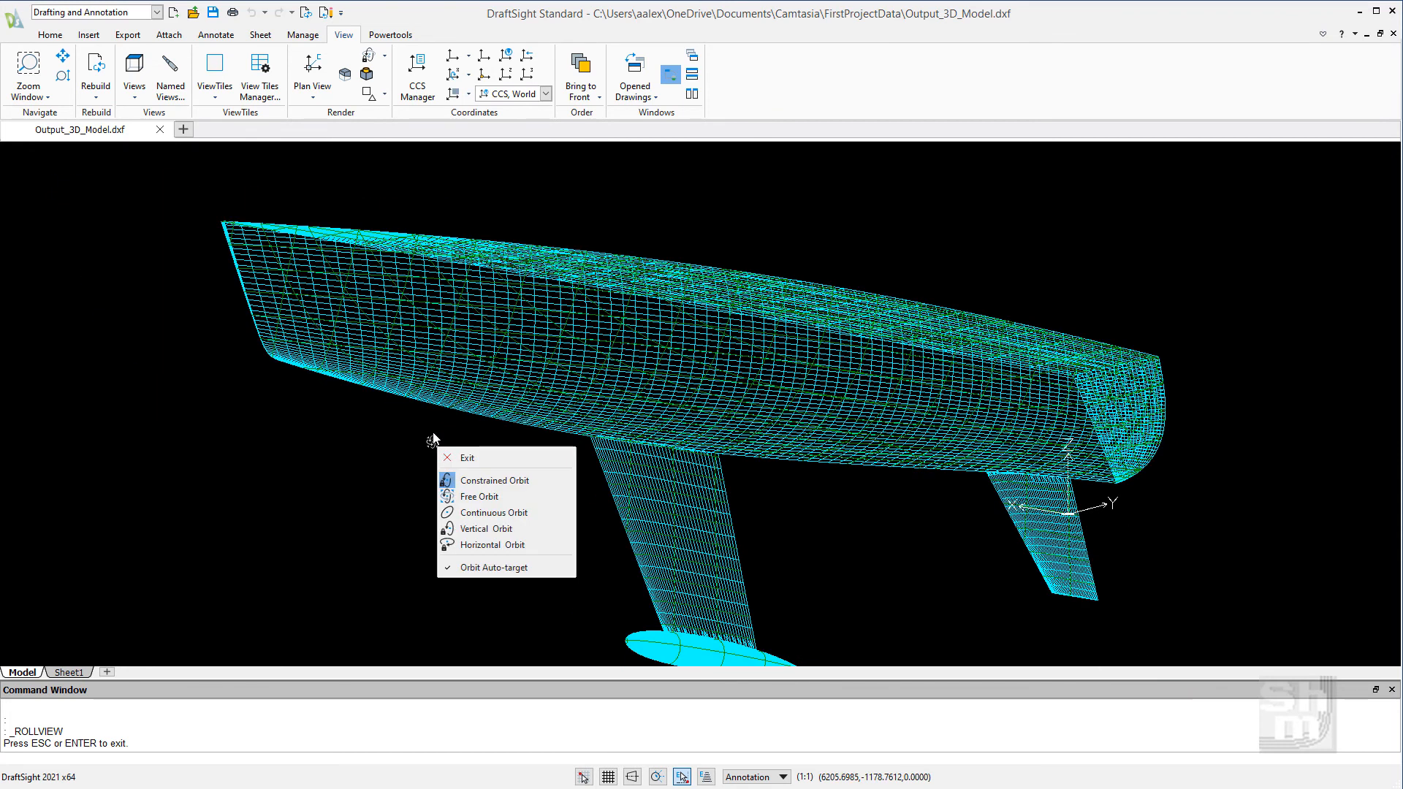
pyautogui.press('Escape')
pyautogui.moveTo(470, 436); pyautogui.dragTo(492, 448)
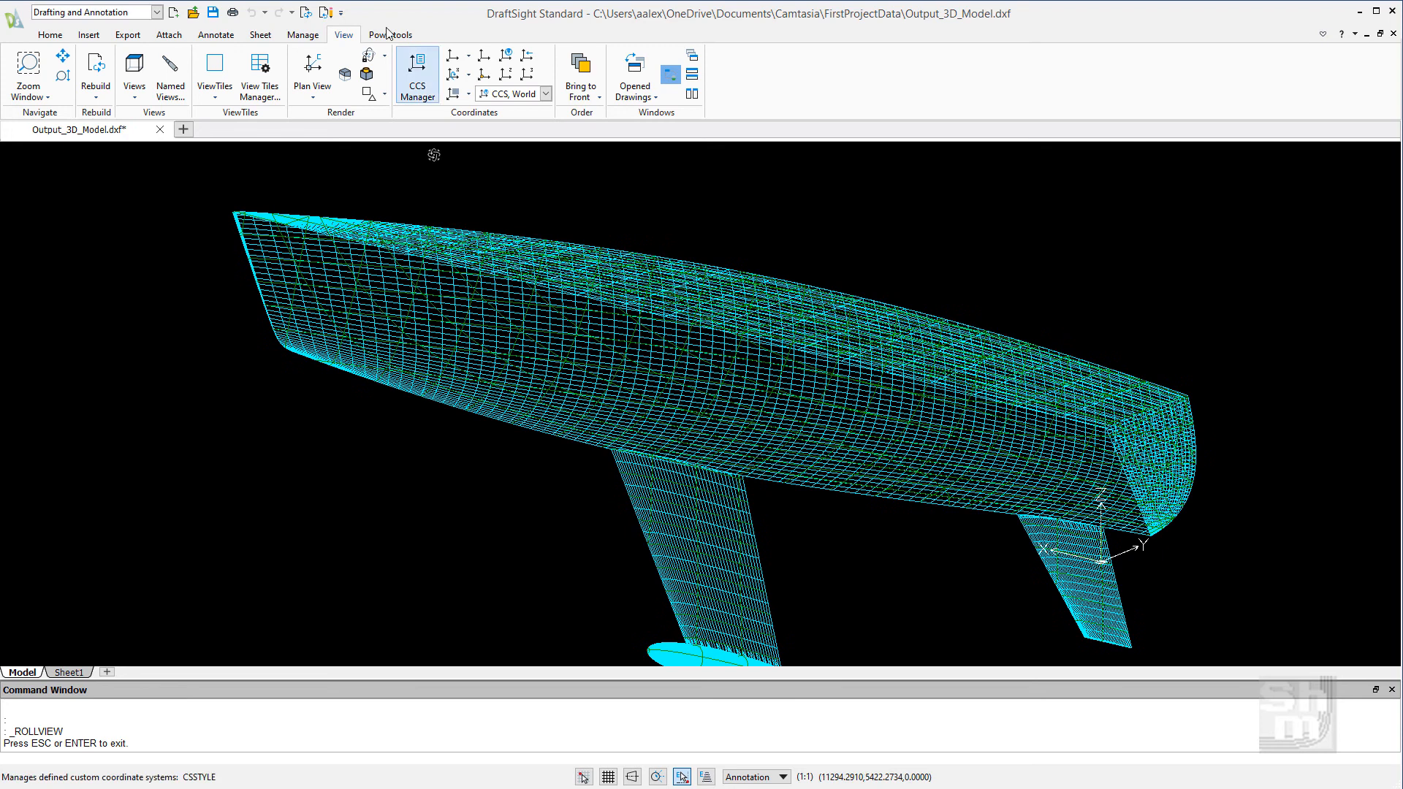
pyautogui.click(368, 55)
pyautogui.moveTo(554, 492); pyautogui.dragTo(641, 588)
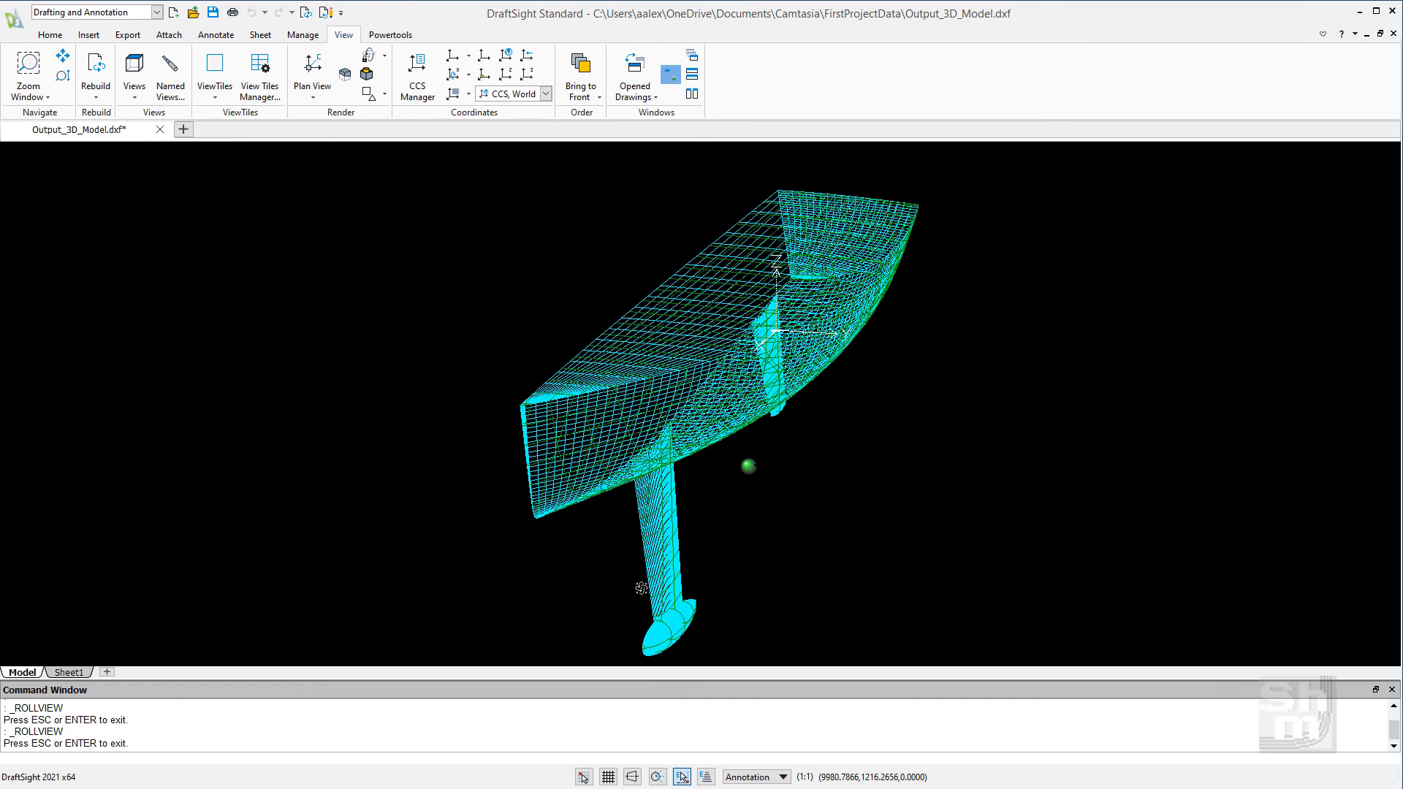
# Leave the orbit command and run the hide command on the mesh model
pyautogui.press('Escape')
pyautogui.press('Escape')
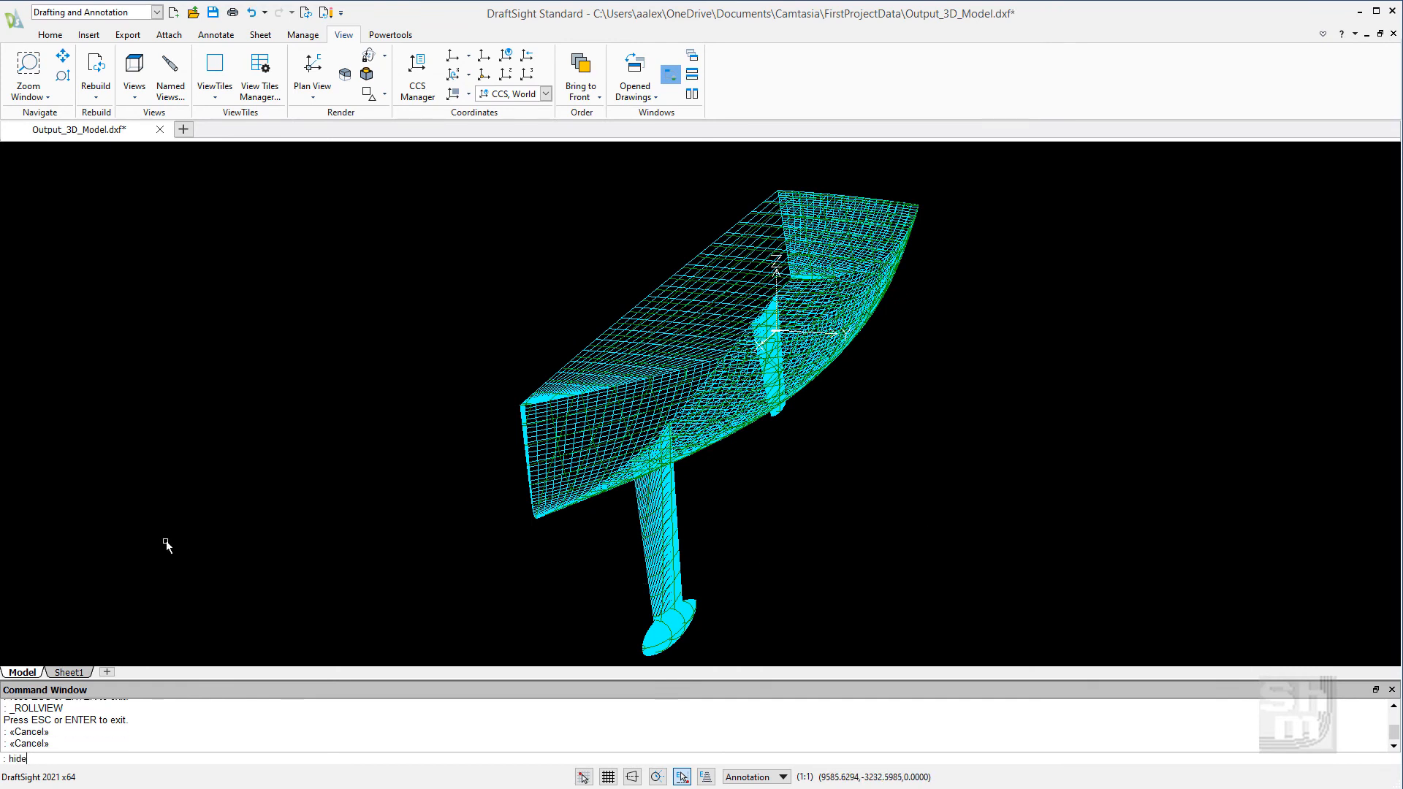
pyautogui.press('Return')
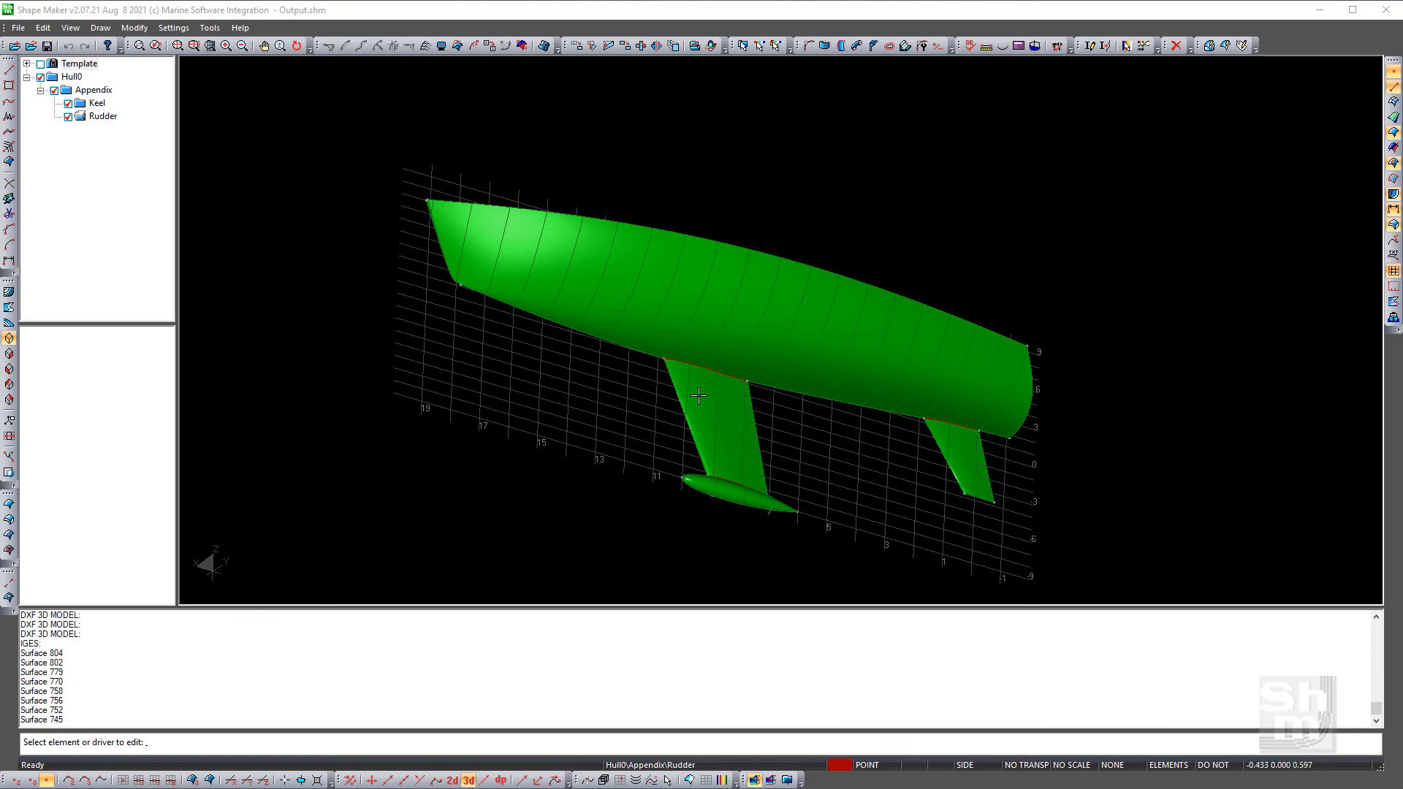
# Export the yacht model as IGES to Output.igs in the FirstProjectData folder, replacing the existing file
pyautogui.moveTo(601, 426); pyautogui.dragTo(780, 565, button='middle')
pyautogui.moveTo(686, 287); pyautogui.dragTo(724, 424, button='middle')
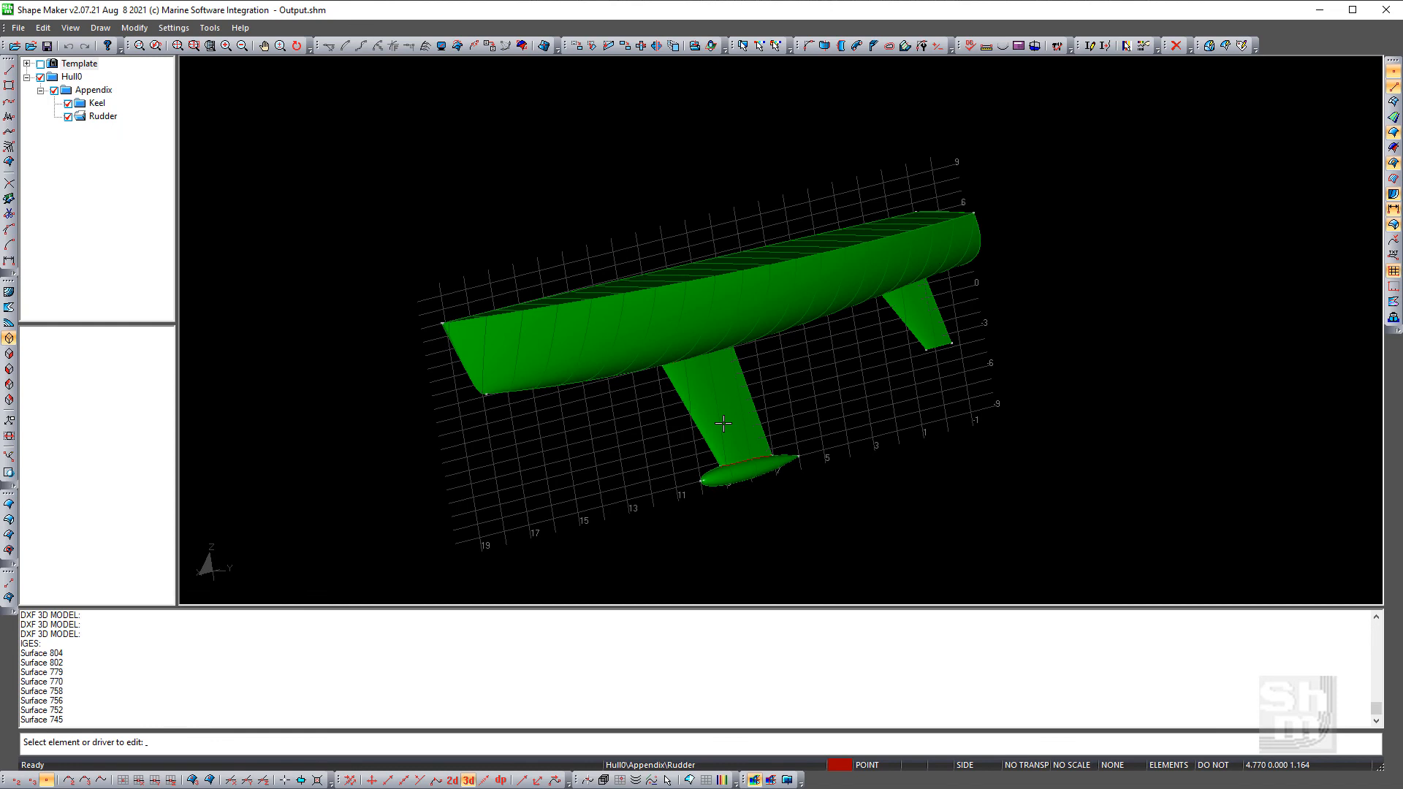
pyautogui.click(17, 28)
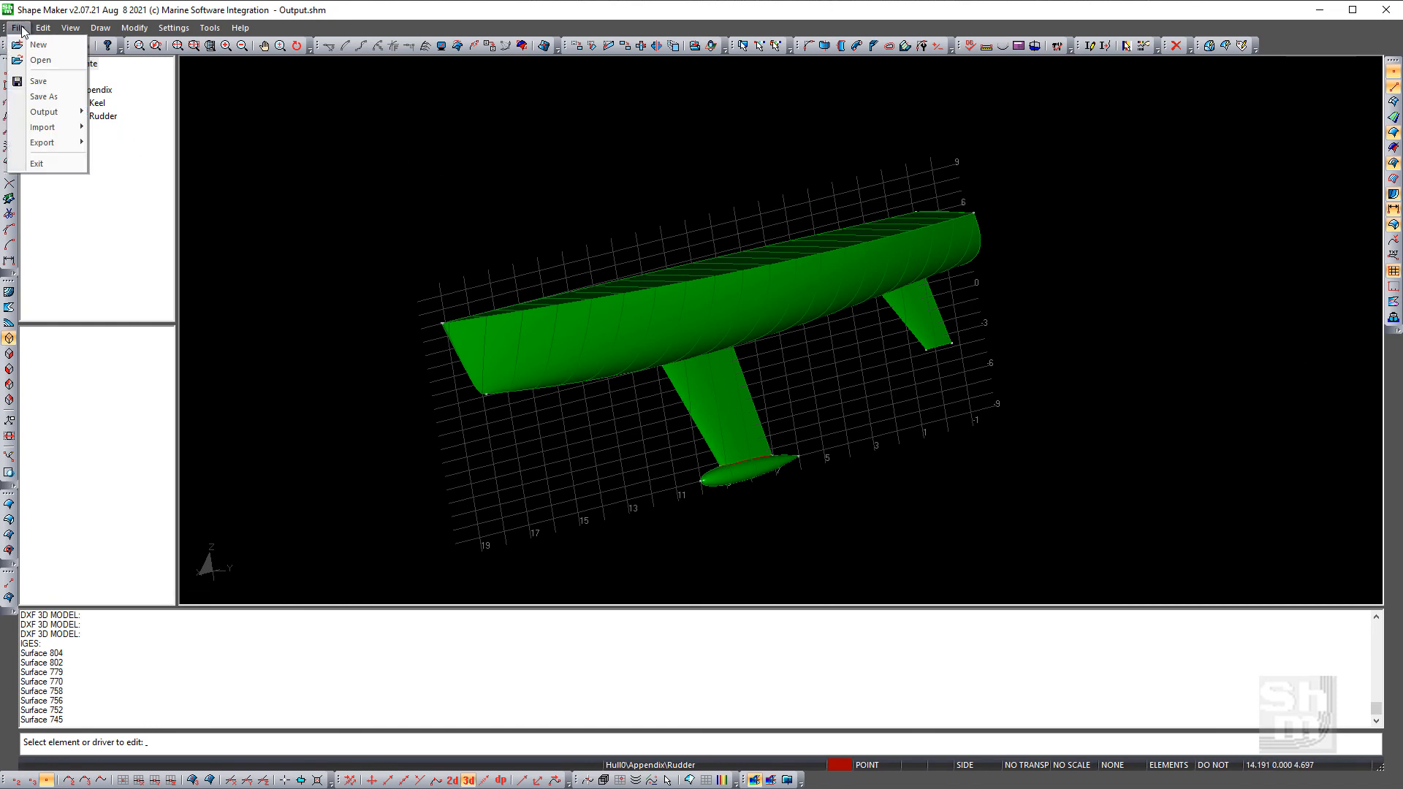
pyautogui.moveTo(56, 142)
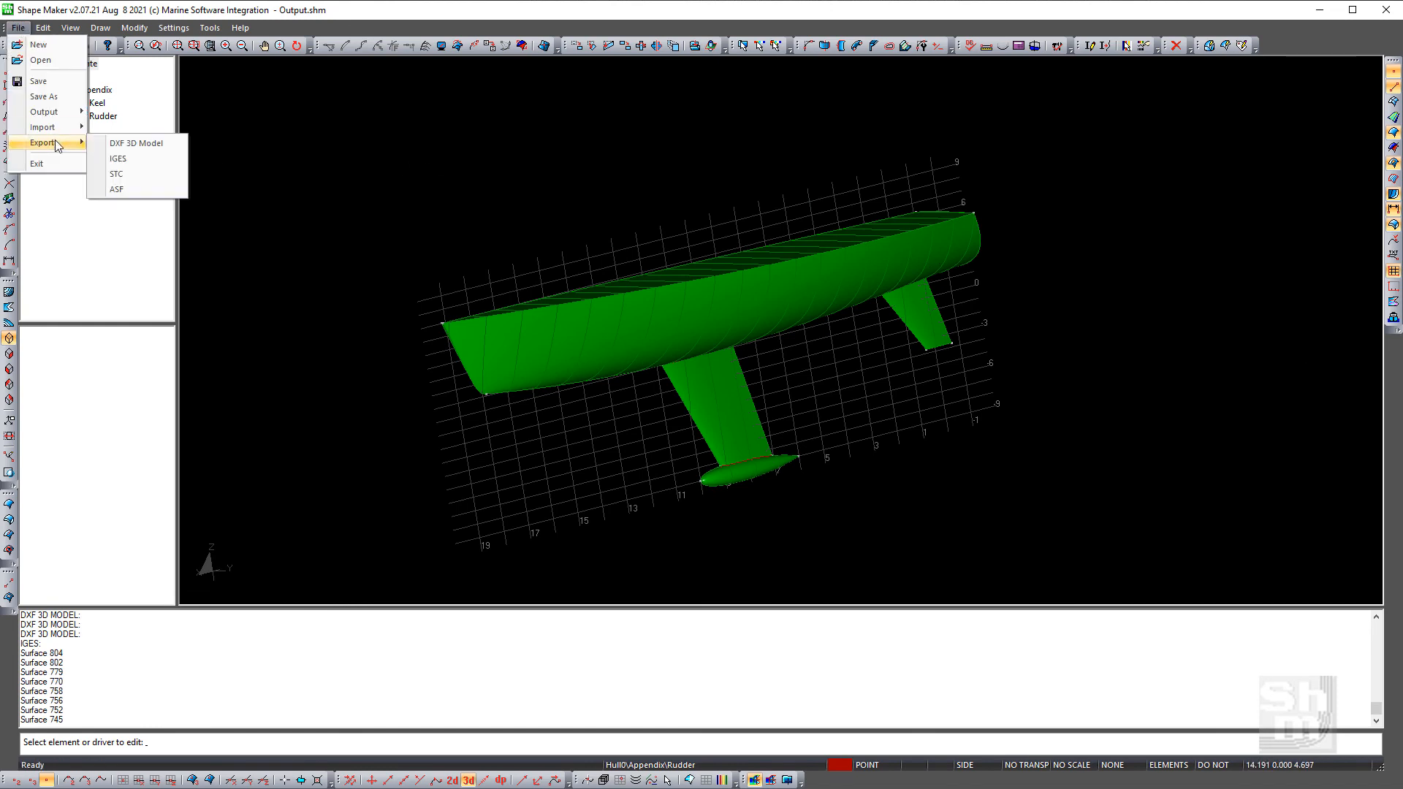
pyautogui.click(139, 159)
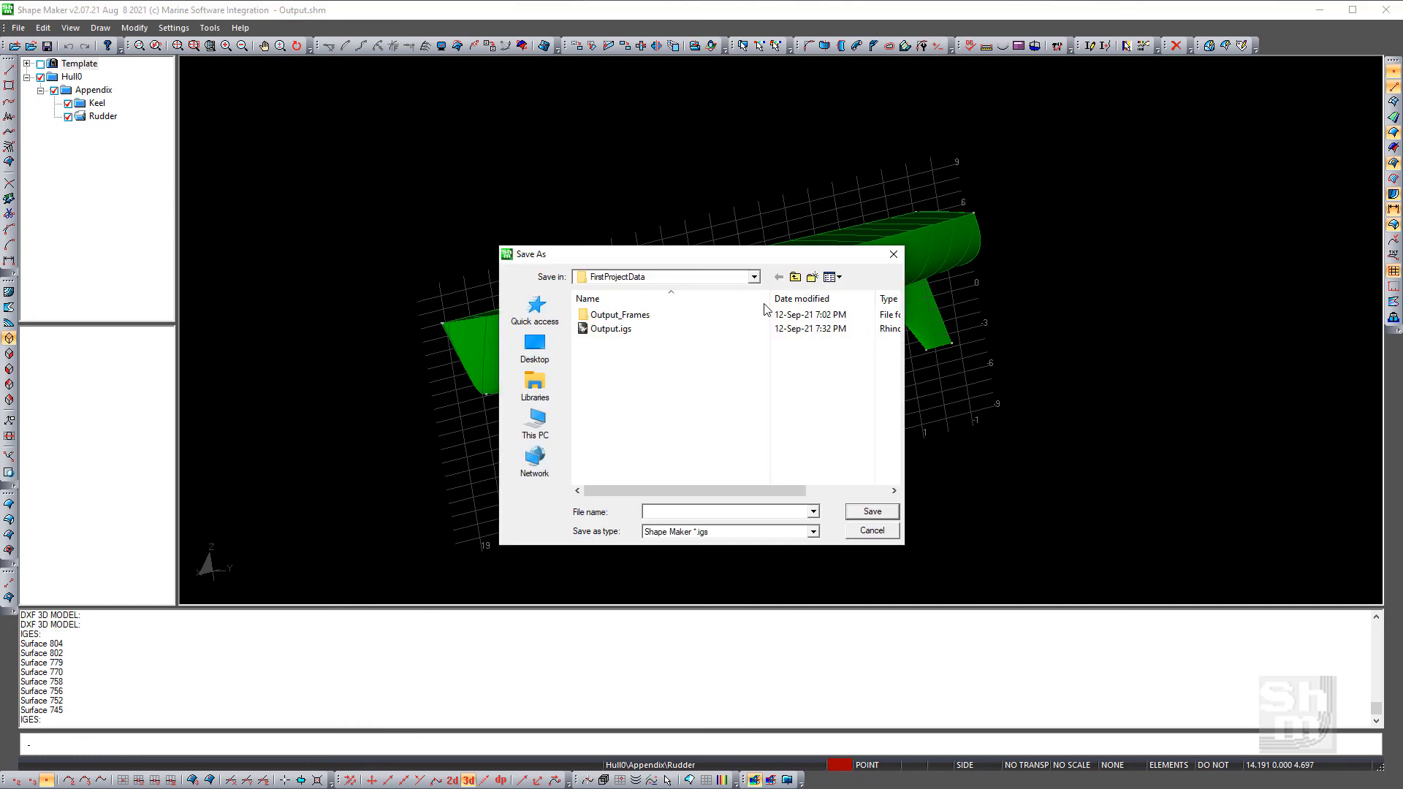
pyautogui.click(601, 332)
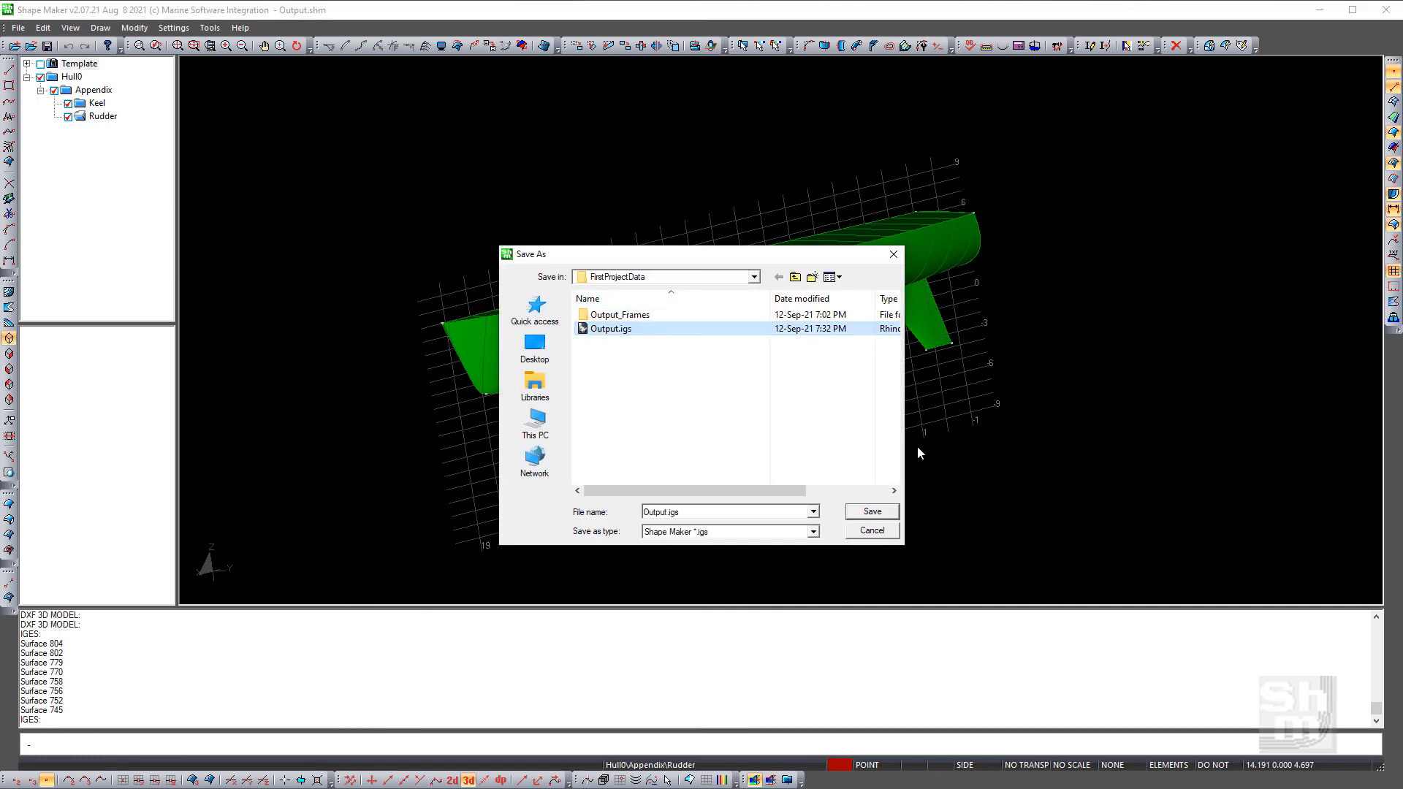
pyautogui.click(872, 511)
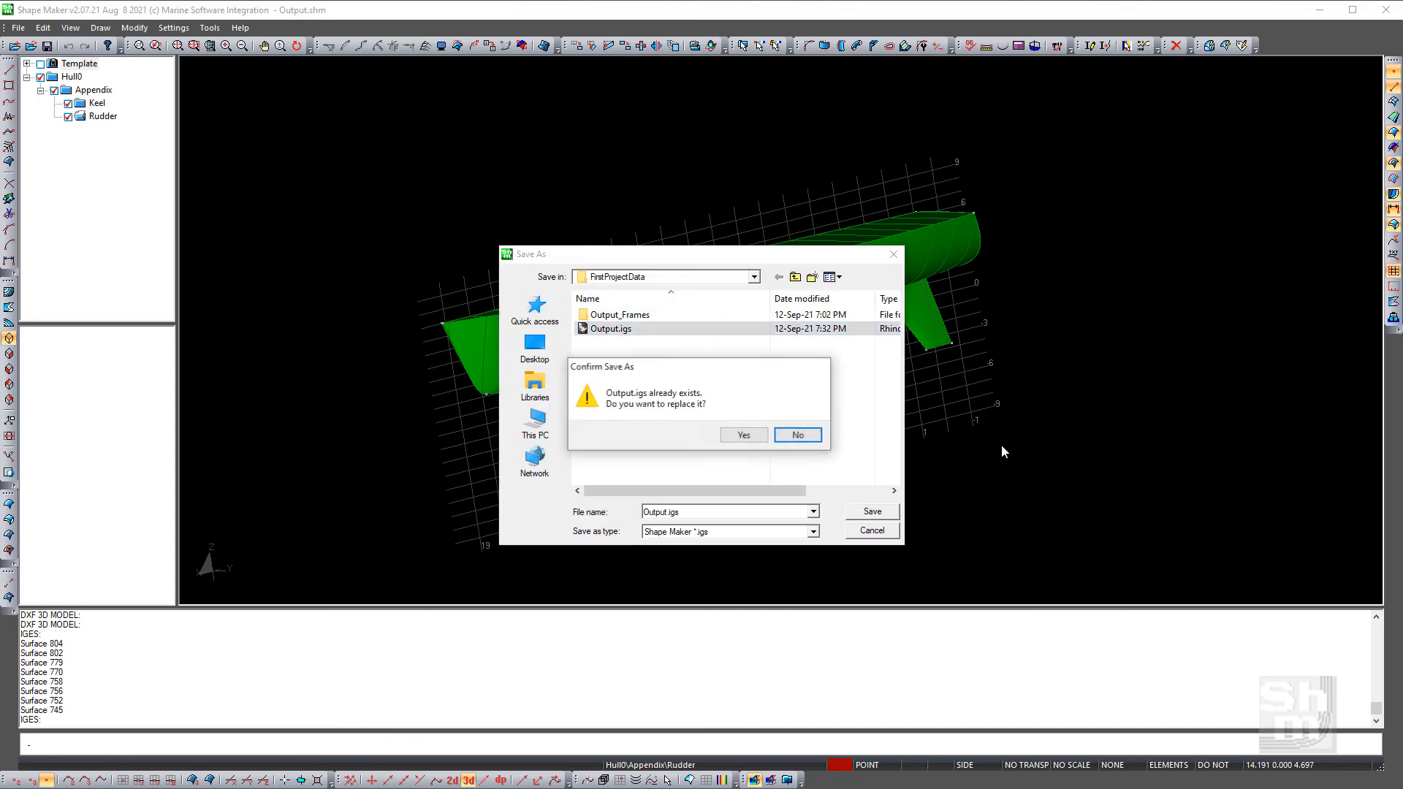
pyautogui.click(745, 435)
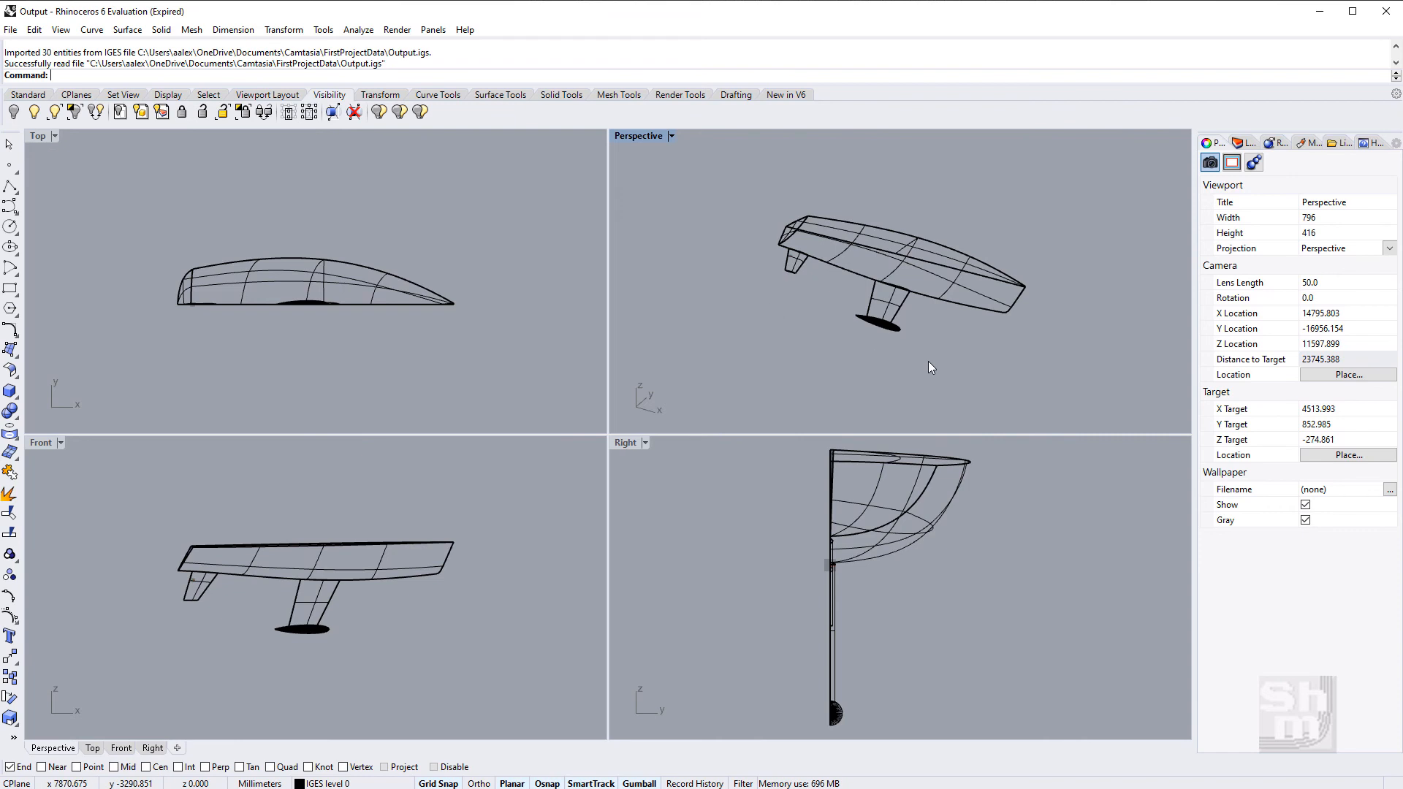
# In Rhinoceros, orbit the imported Output.igs model and enlarge the Perspective viewport to fill most of the drawing area
pyautogui.moveTo(928, 365); pyautogui.dragTo(709, 331, button='right')
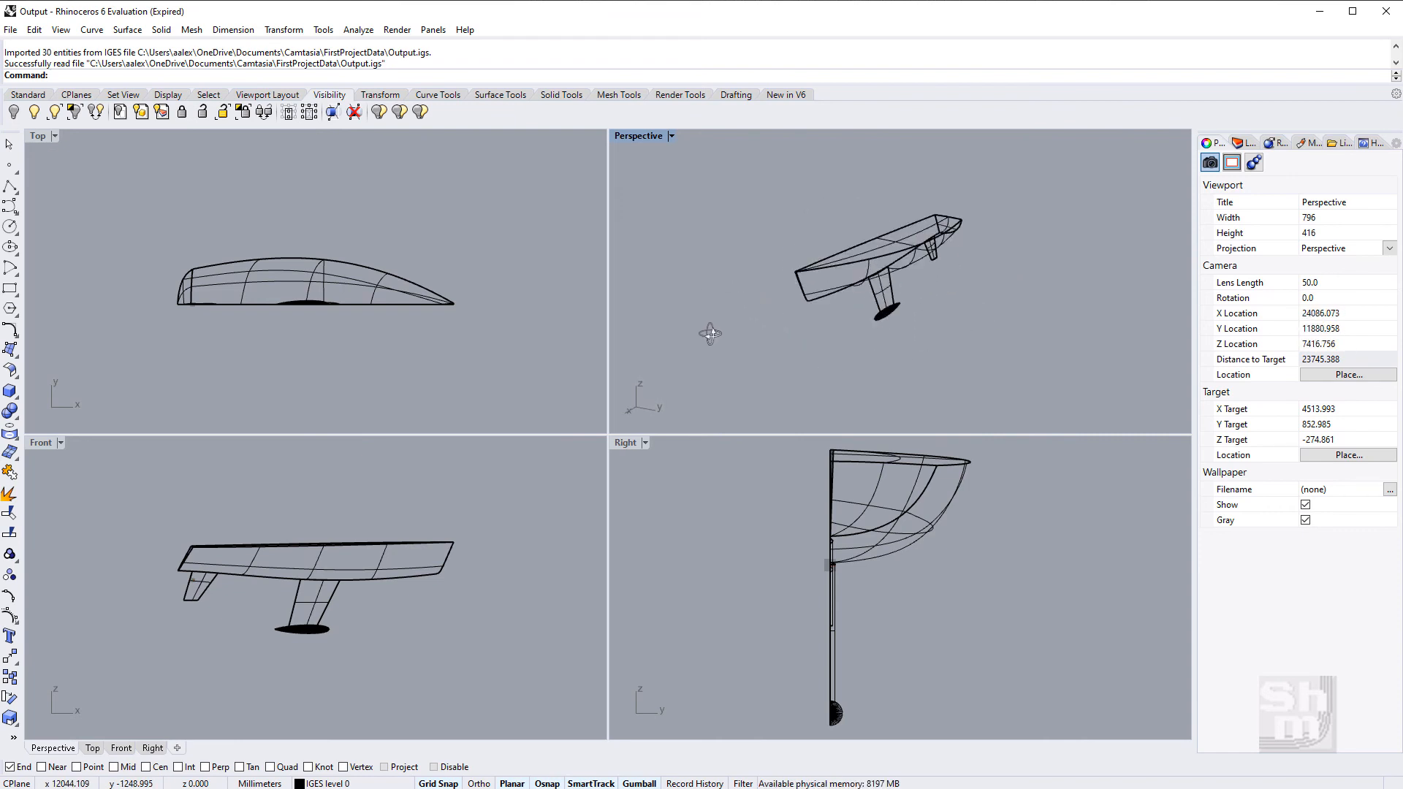
pyautogui.click(607, 437)
pyautogui.moveTo(606, 437); pyautogui.dragTo(63, 711)
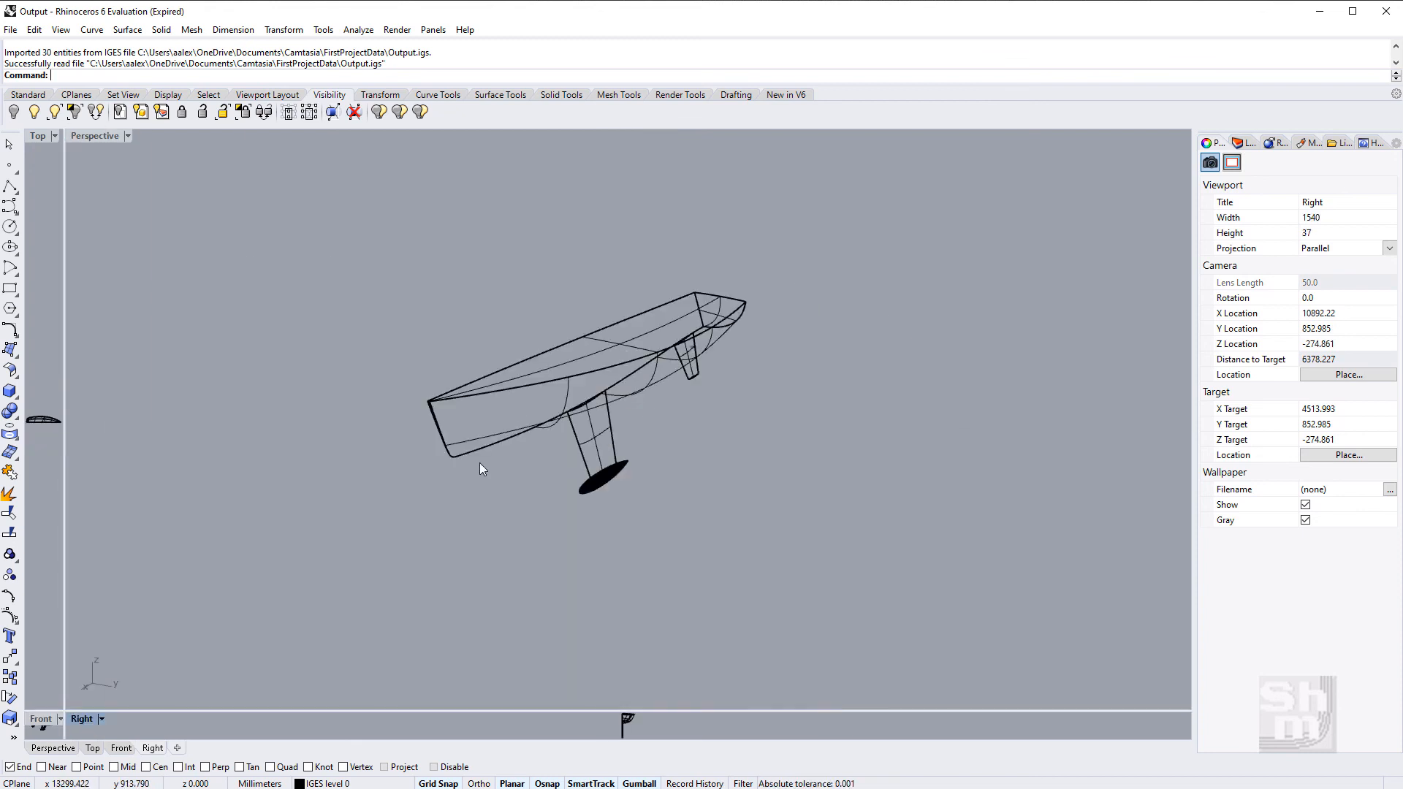
# Switch the Perspective viewport to rendered display and orbit the yacht to examine its hull, keel and rudder surfaces
pyautogui.scroll(6, 532, 368)
pyautogui.middleClick(936, 450)
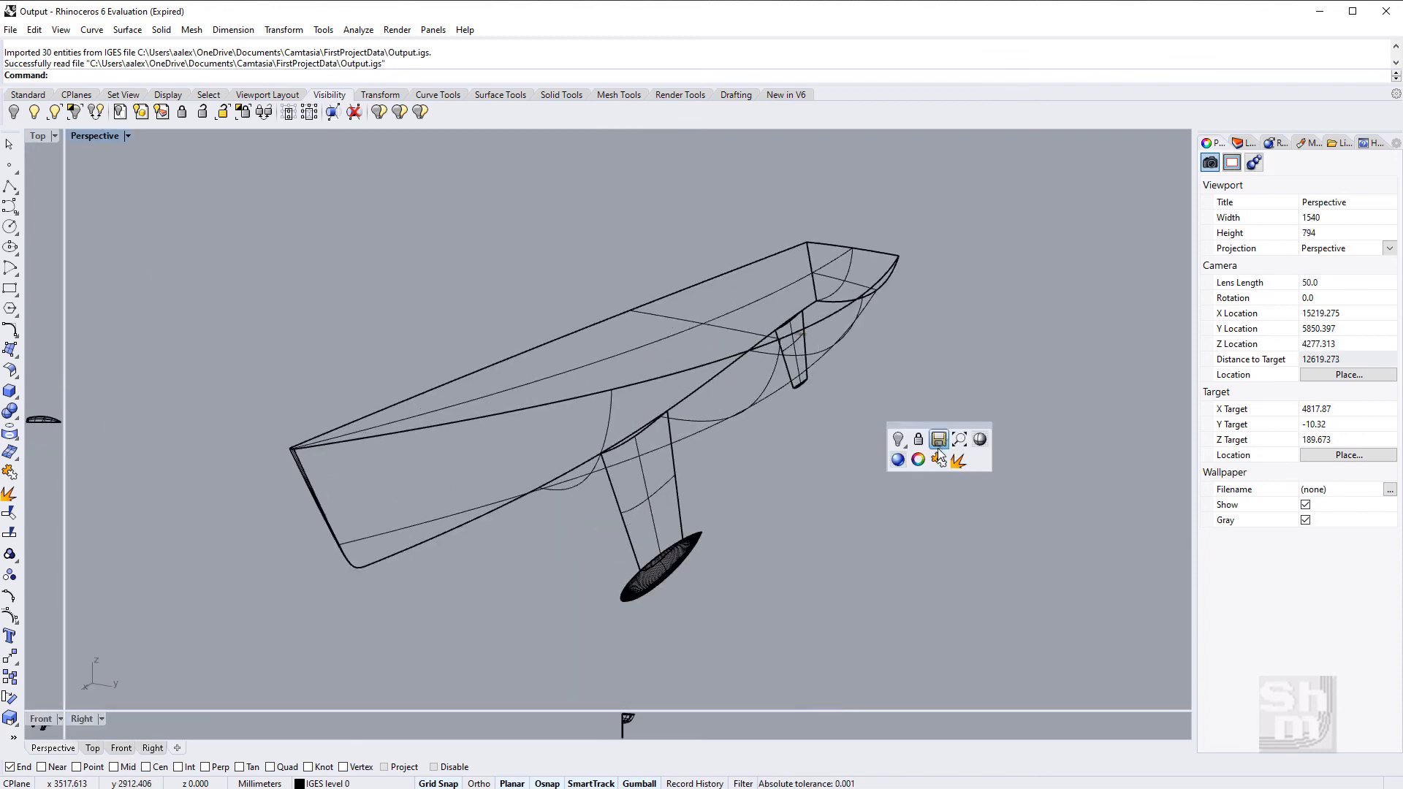
pyautogui.click(893, 459)
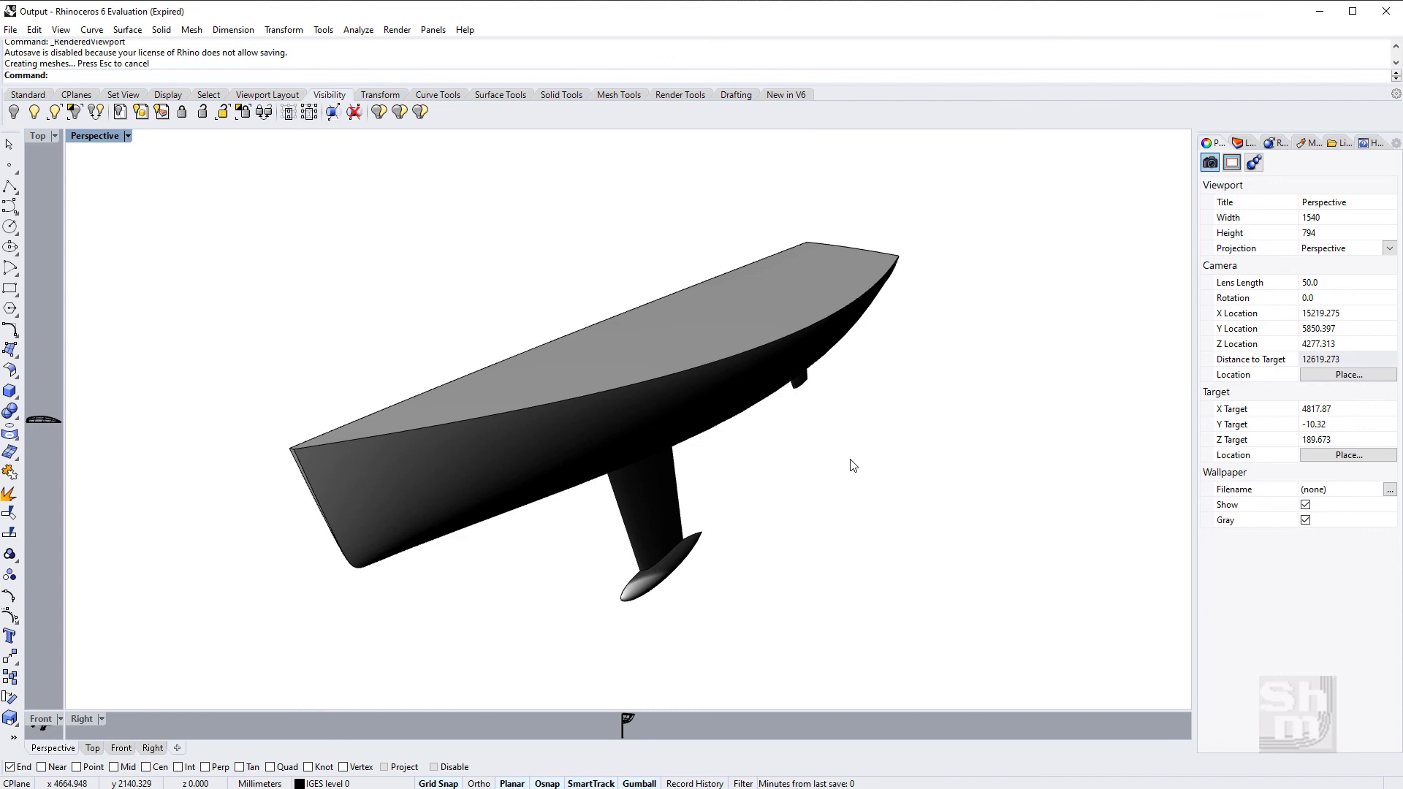
pyautogui.moveTo(850, 460); pyautogui.dragTo(608, 415, button='right')
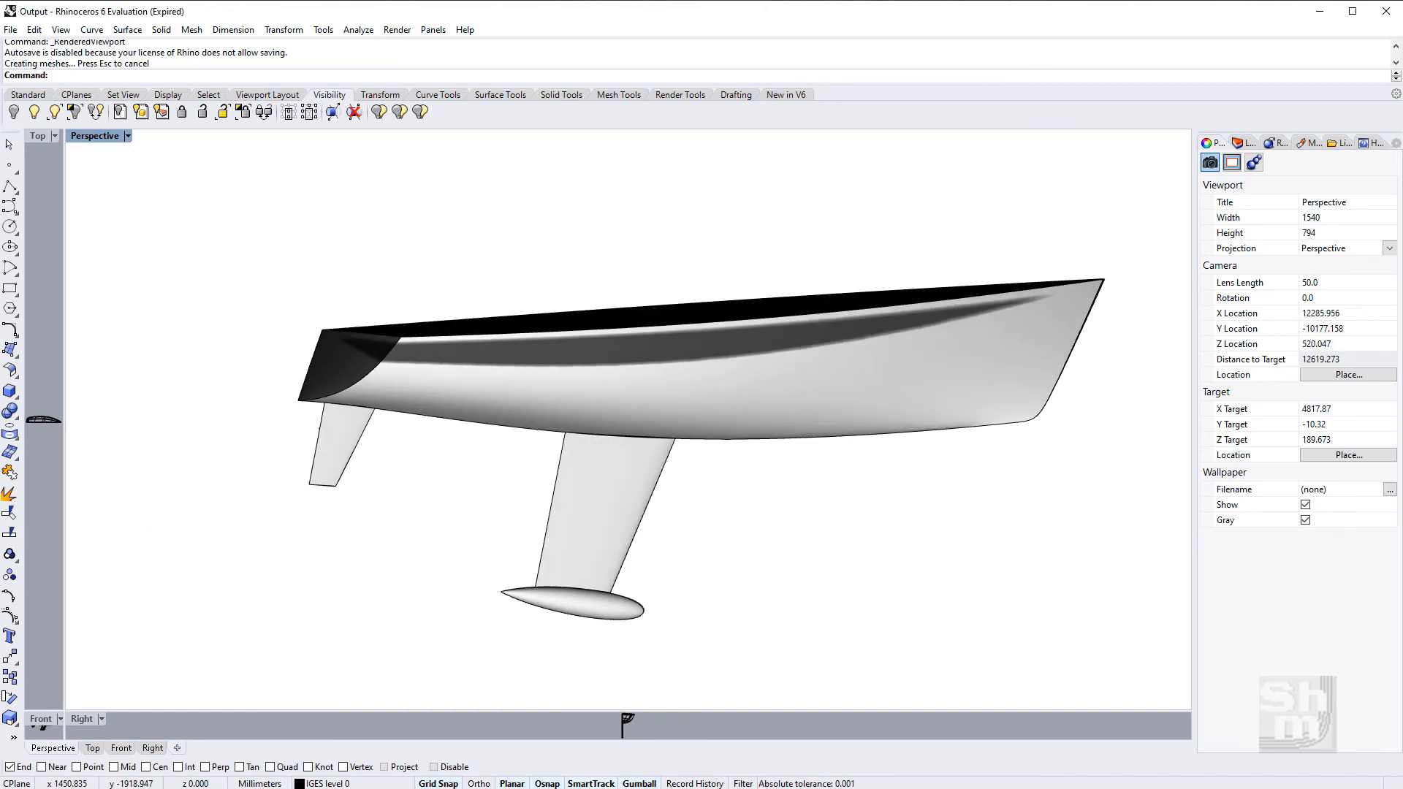
# Back in Shape Maker, give the stem, hull bottom centreline and transom centreline the text attribute #IDENT CL
pyautogui.hotkey('alt', 'Tab')
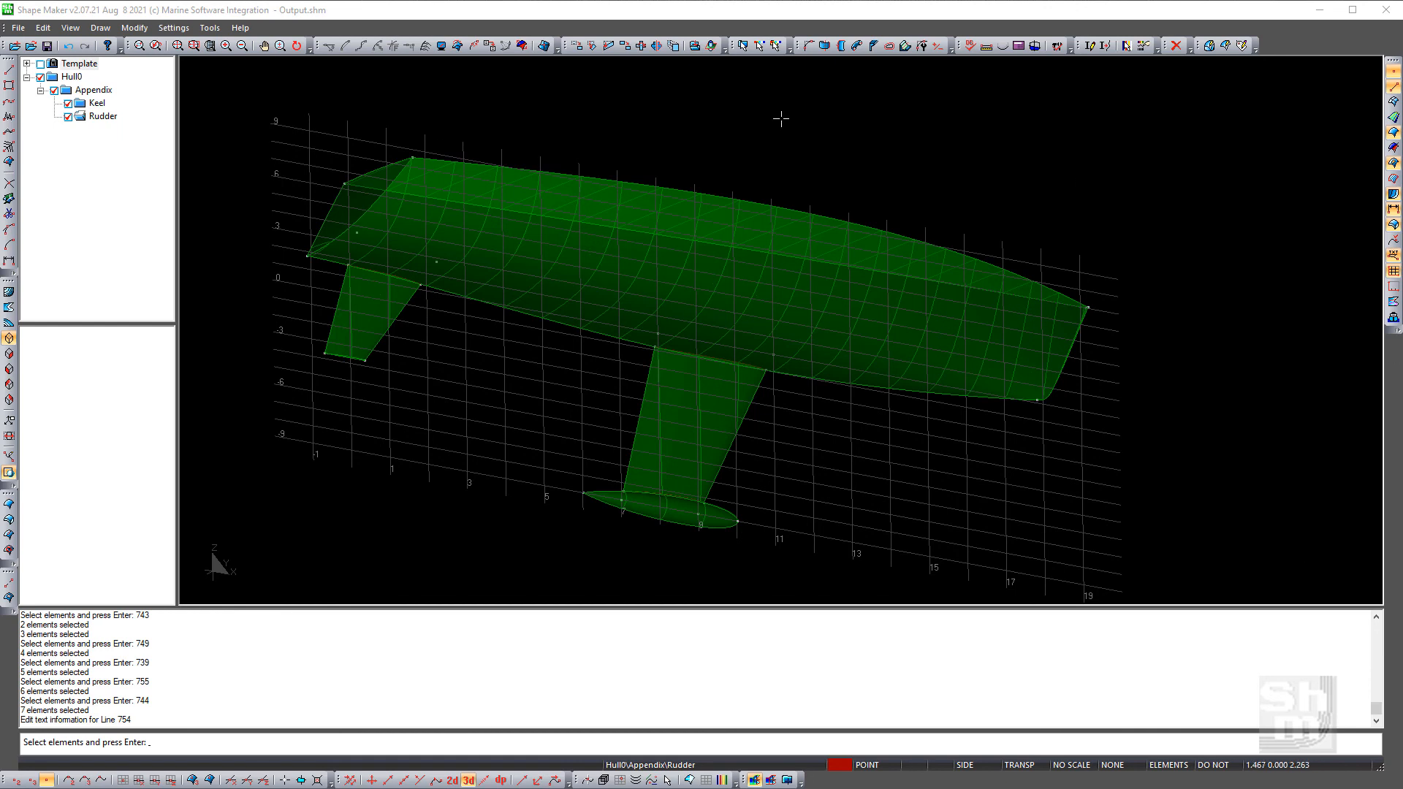
pyautogui.click(135, 28)
pyautogui.click(150, 45)
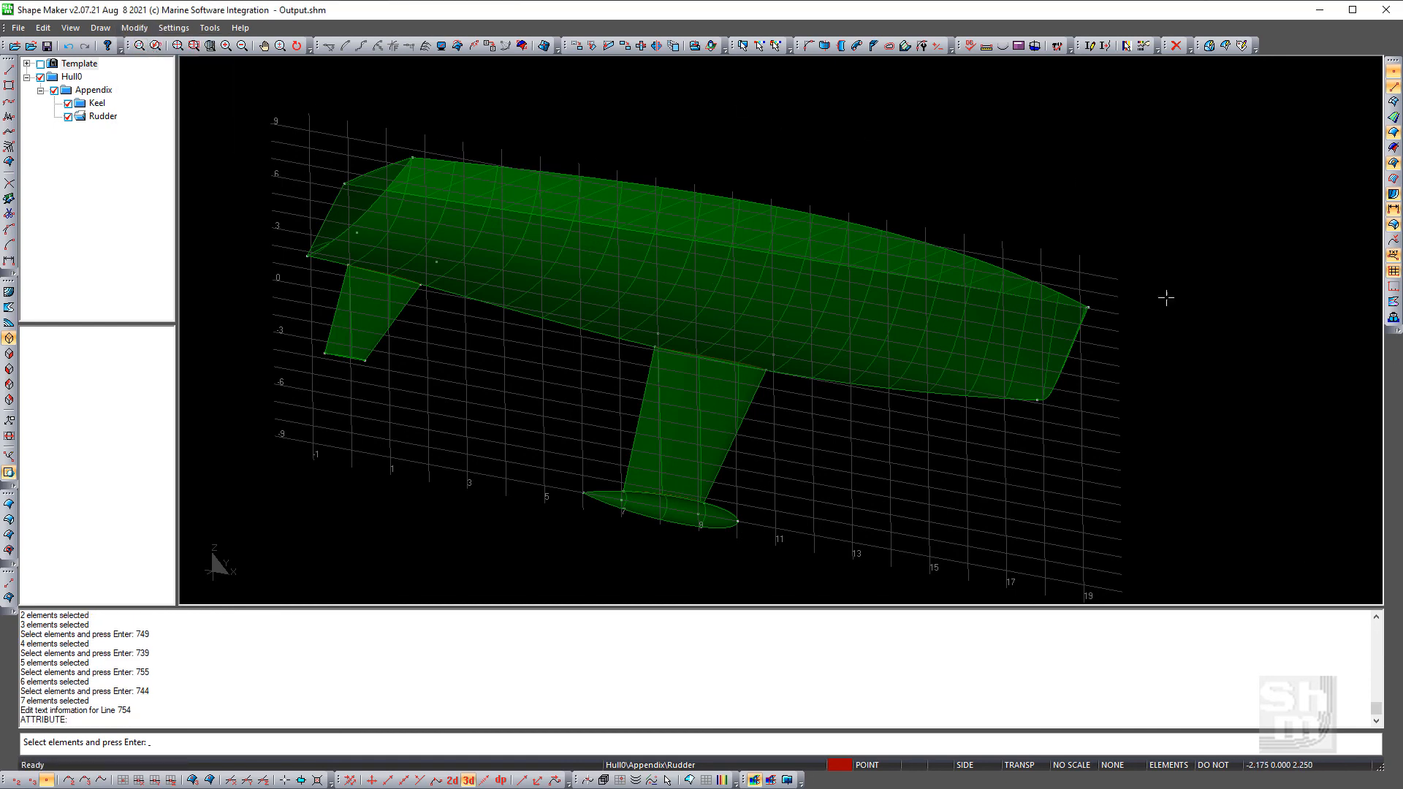
pyautogui.scroll(2, 1115, 331)
pyautogui.click(1111, 318)
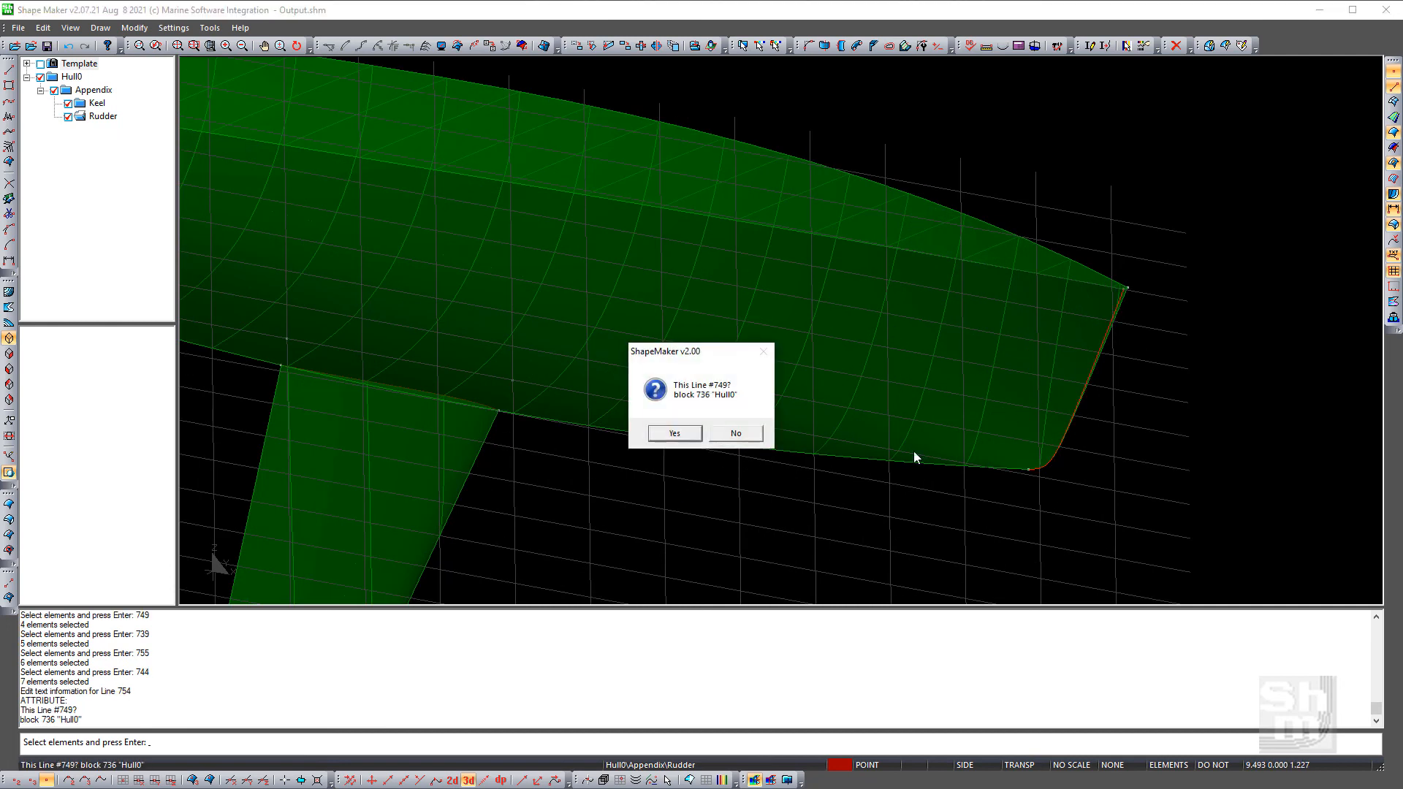
pyautogui.click(679, 434)
pyautogui.click(734, 456)
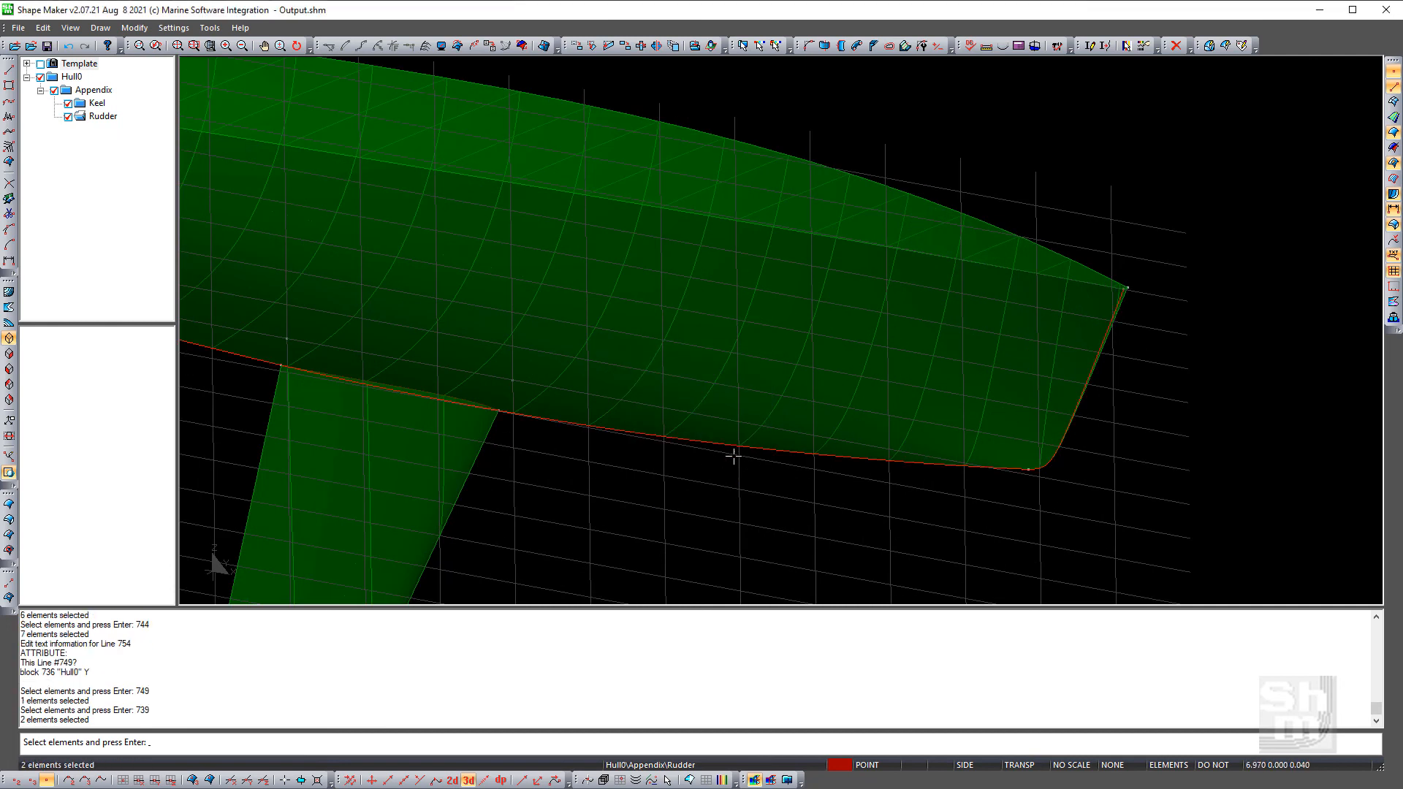
pyautogui.scroll(-4, 733, 456)
pyautogui.click(571, 370)
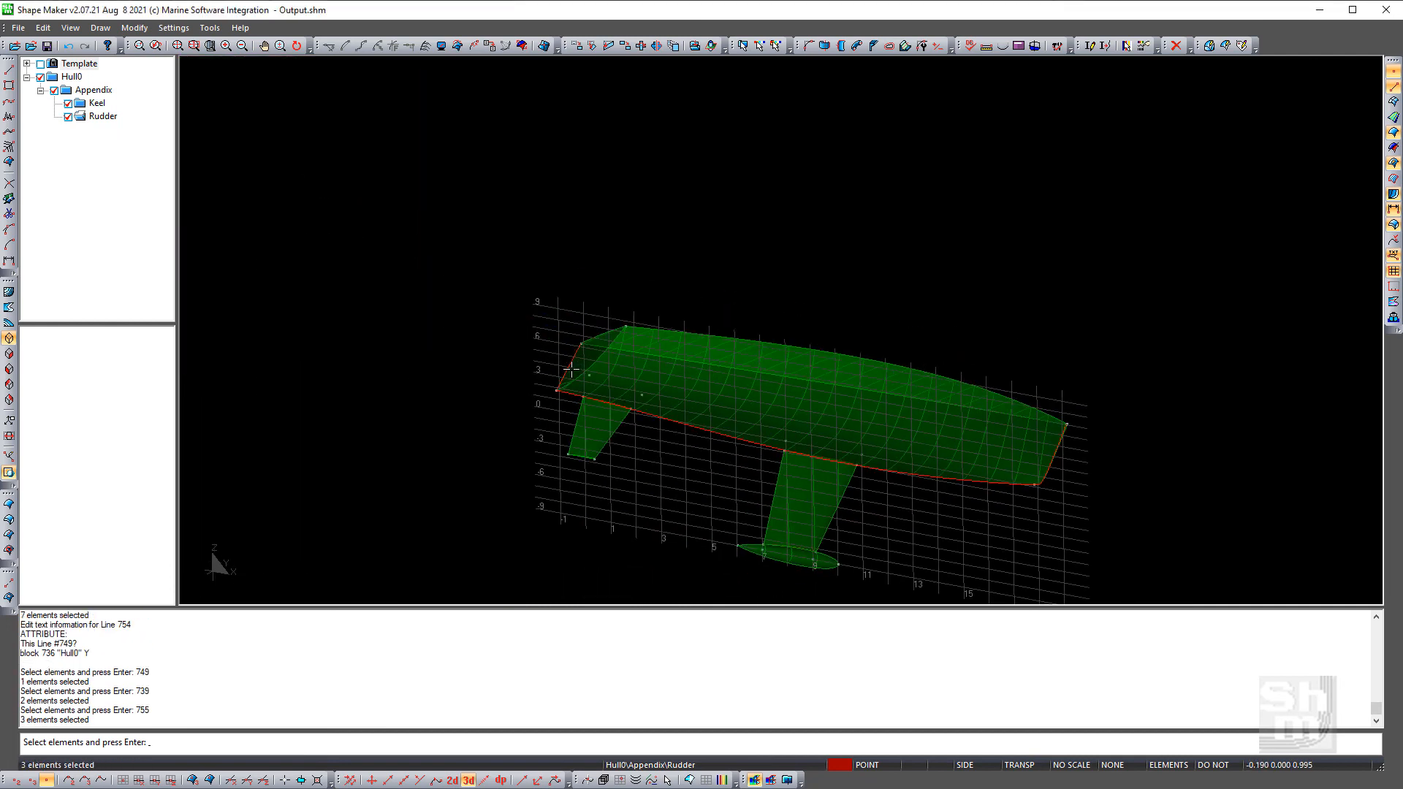
pyautogui.press('Return')
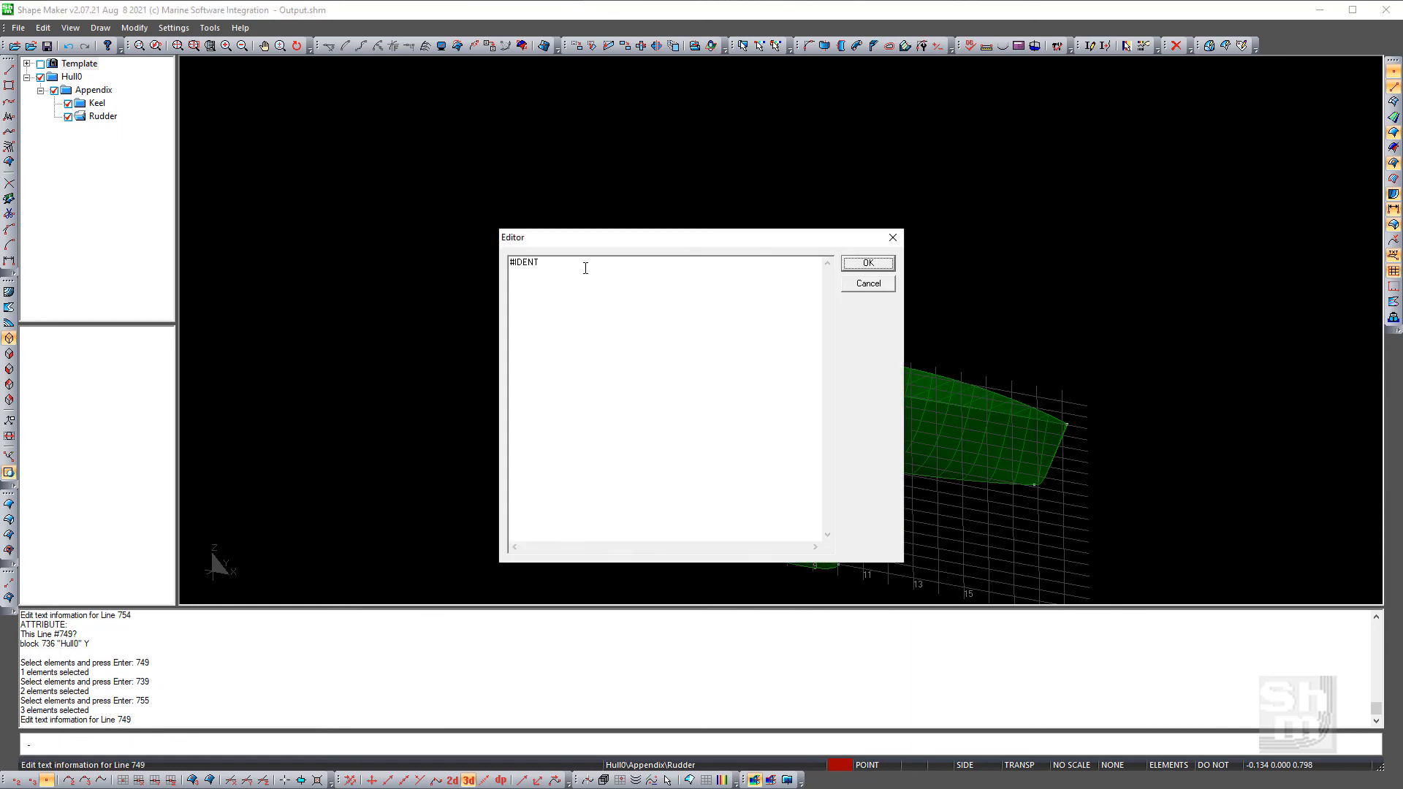
pyautogui.write('CL')
pyautogui.click(868, 264)
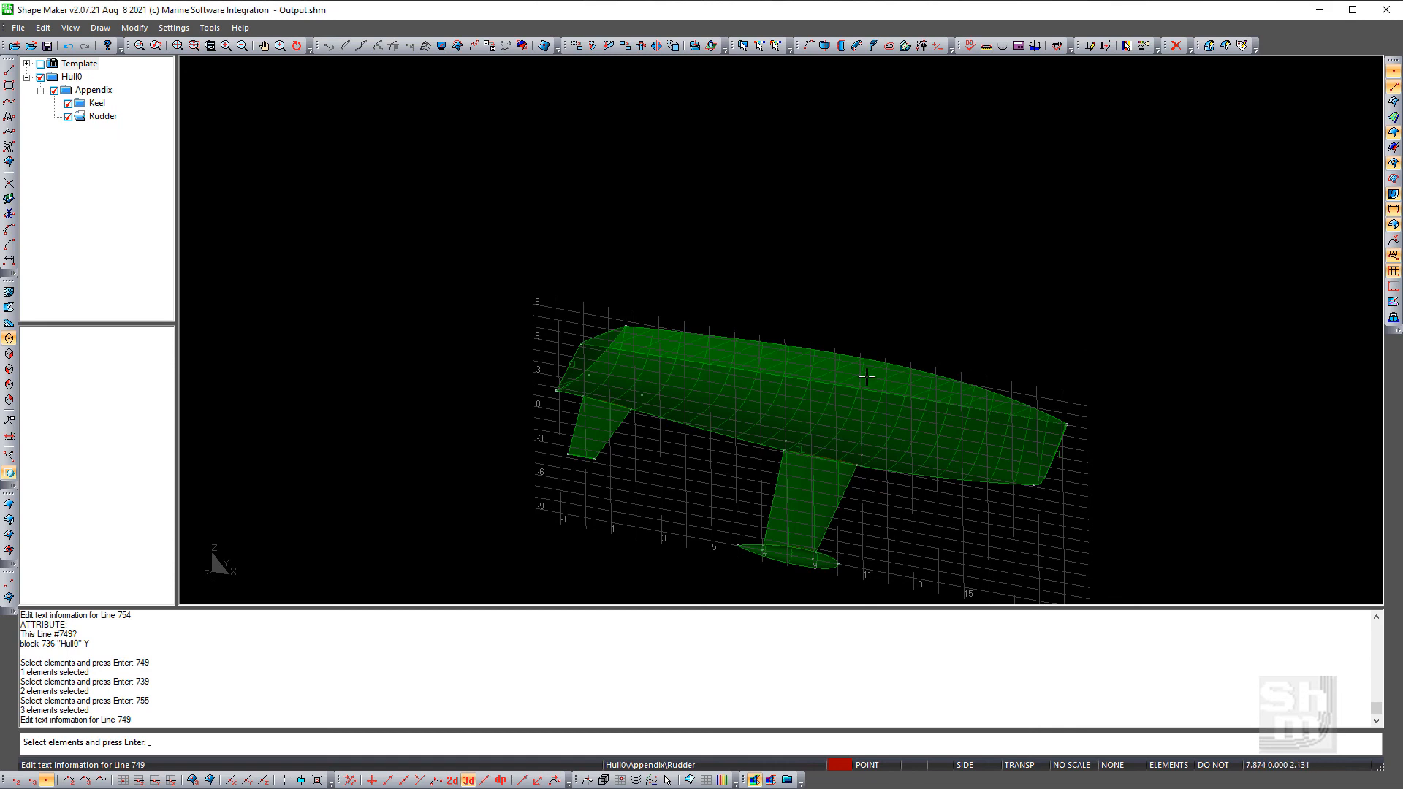
# Give the transom edge line the text attribute #IDENT Transom
pyautogui.click(594, 358)
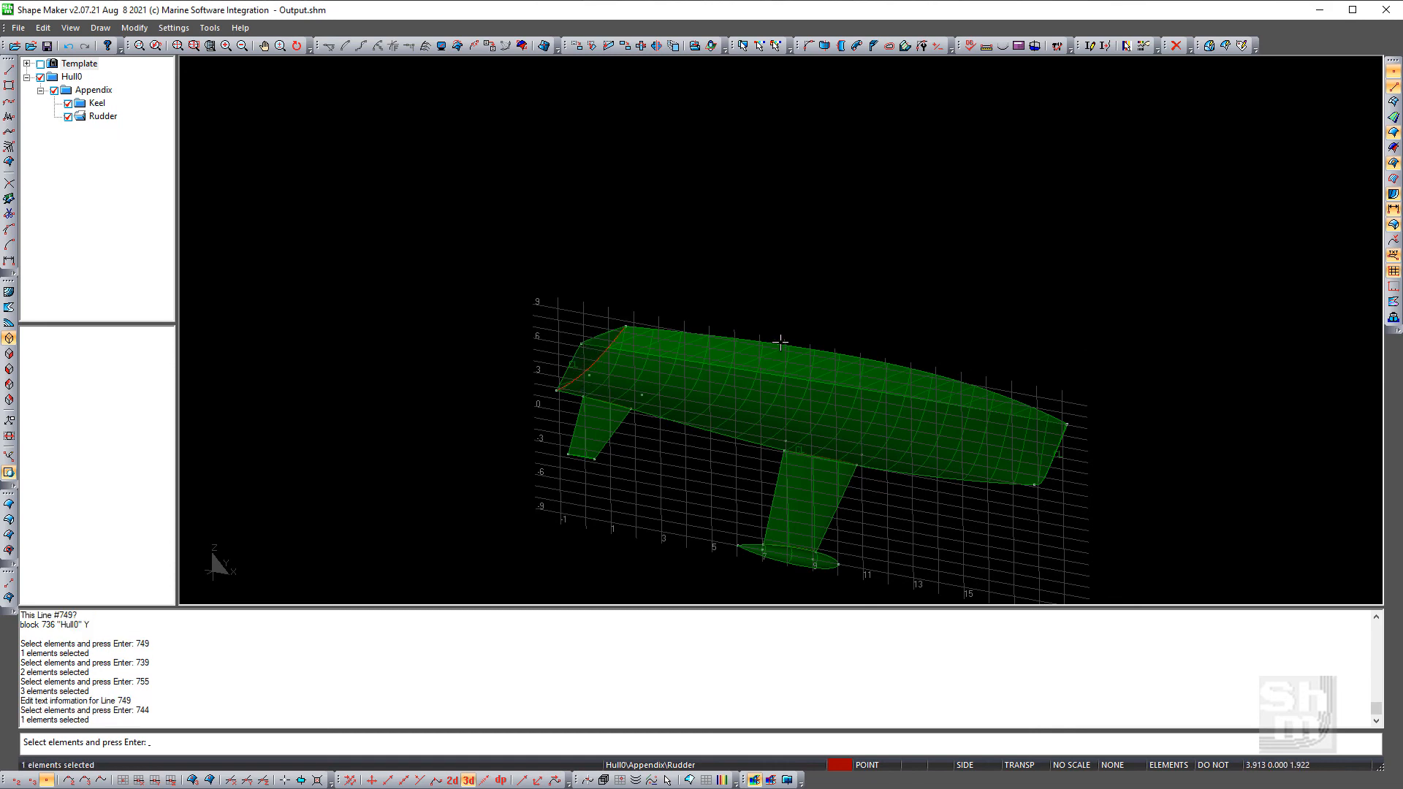
pyautogui.press('Return')
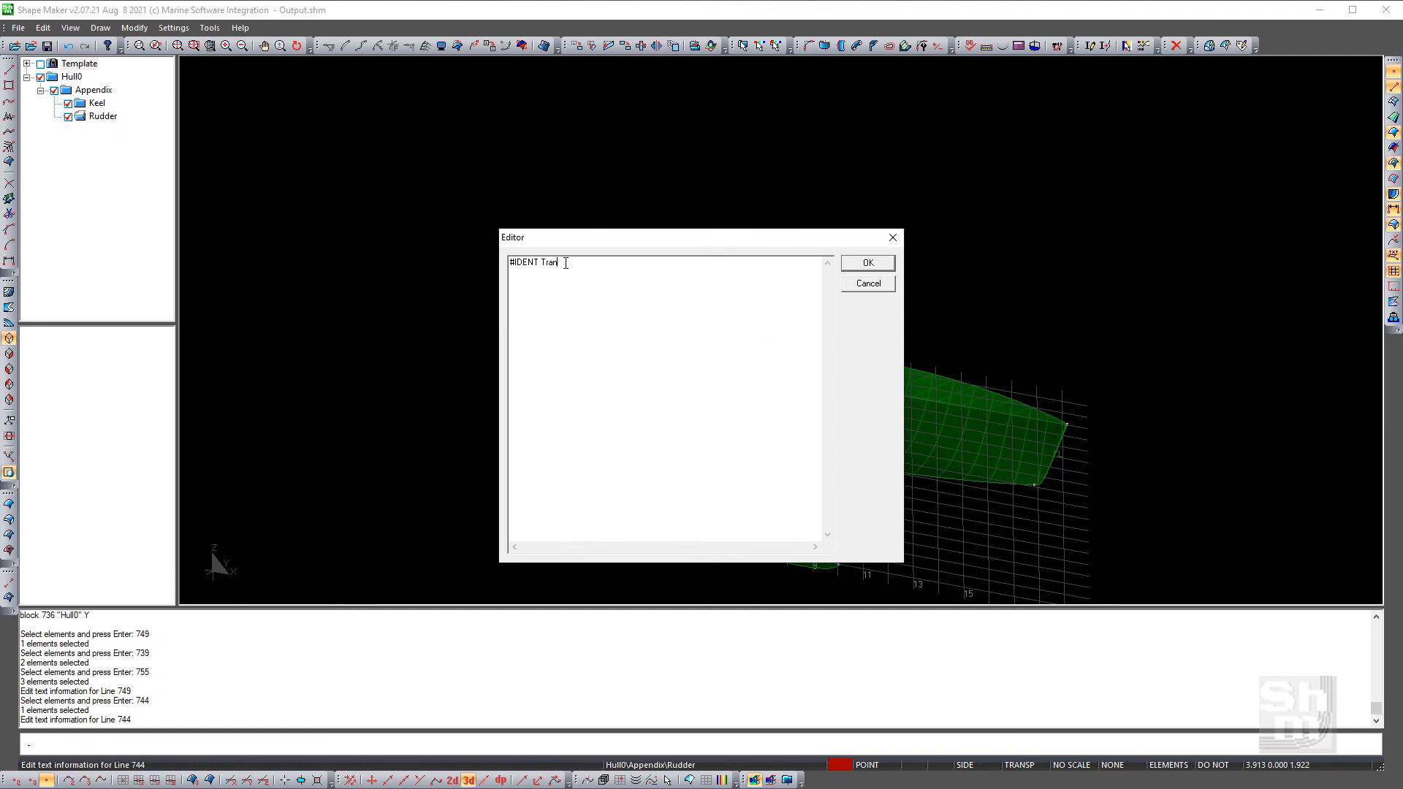
pyautogui.write('Transom')
pyautogui.click(868, 263)
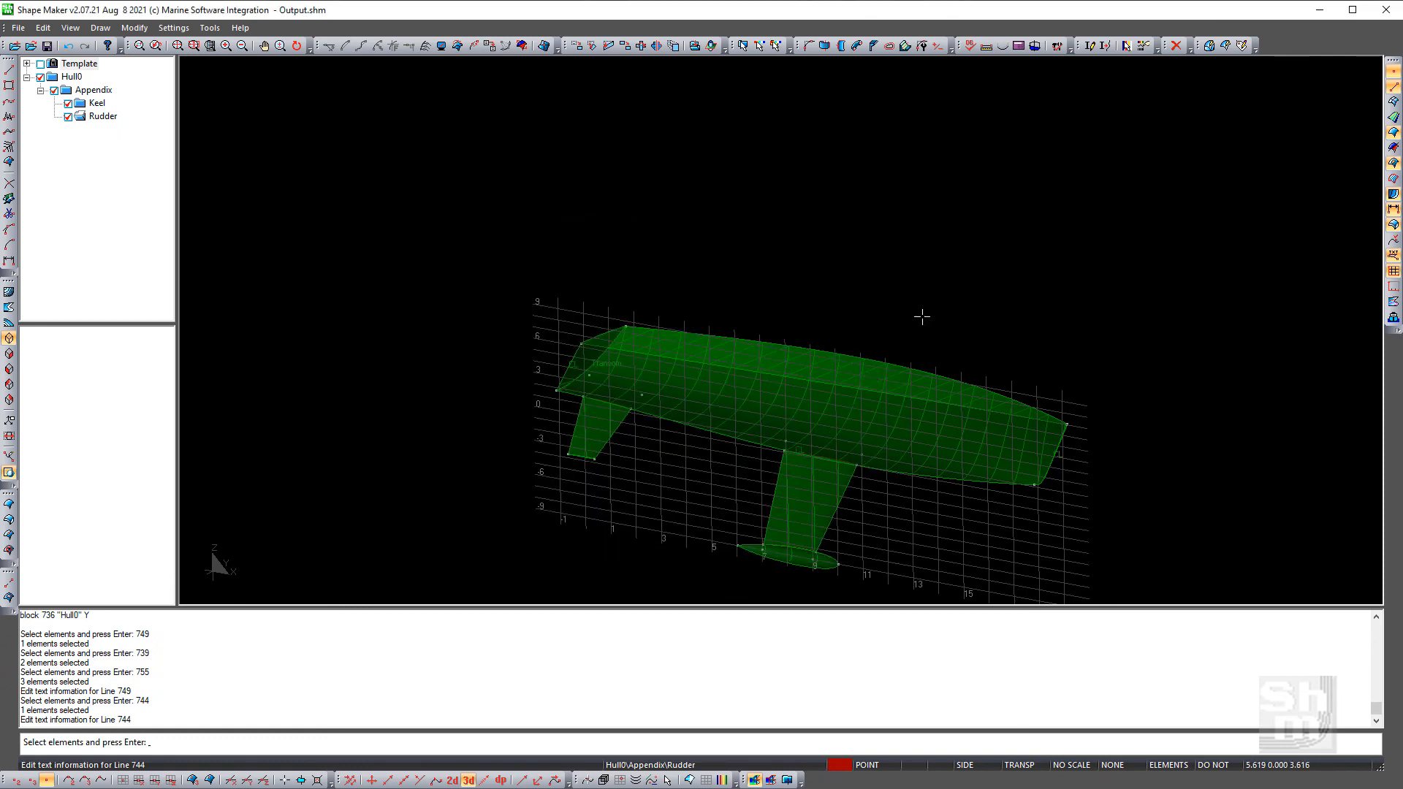
# Give the hull's deck edge lines, including the short one at the bow, the text attribute #IDENT Deck at Side
pyautogui.click(595, 337)
pyautogui.click(1045, 415)
pyautogui.scroll(2, 1098, 431)
pyautogui.scroll(3, 1098, 432)
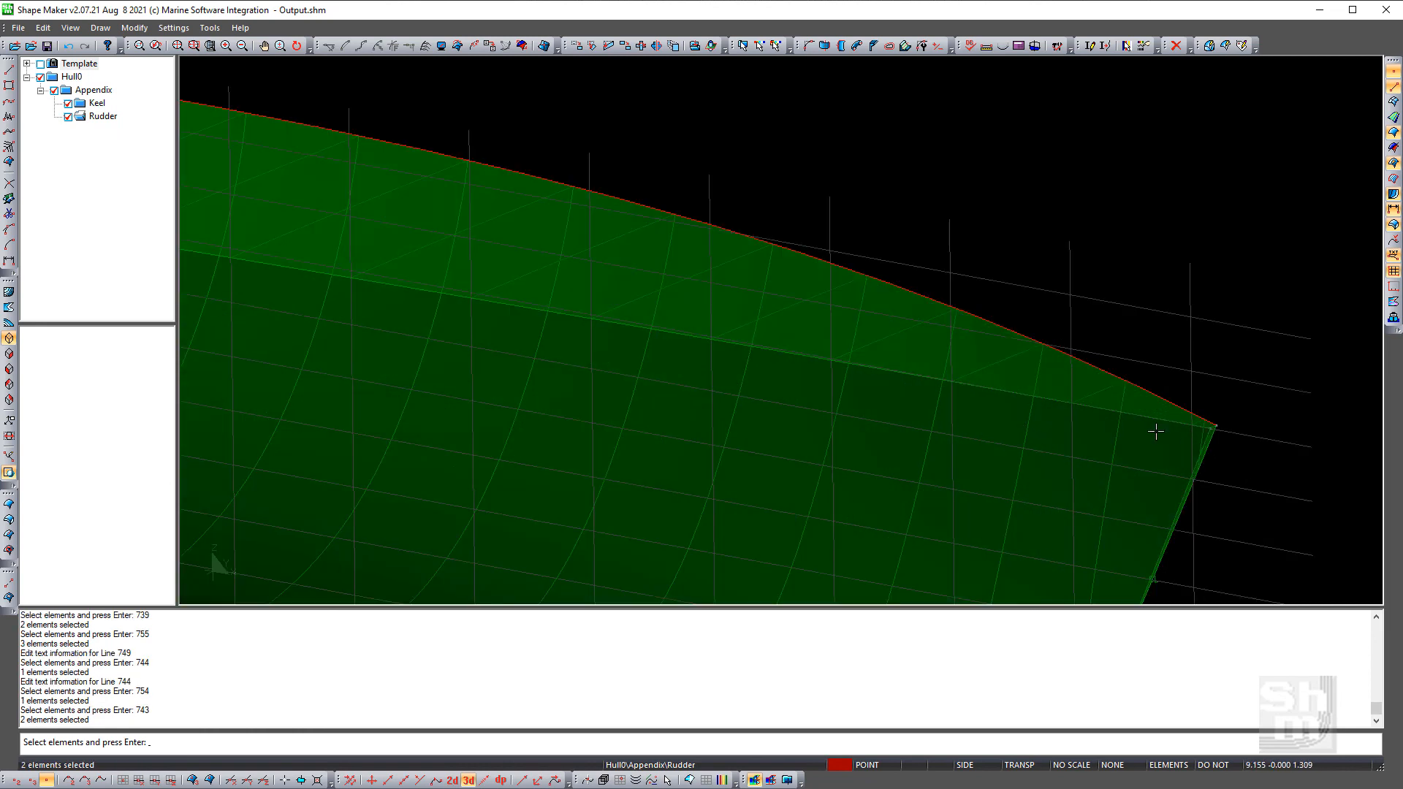
pyautogui.click(994, 367)
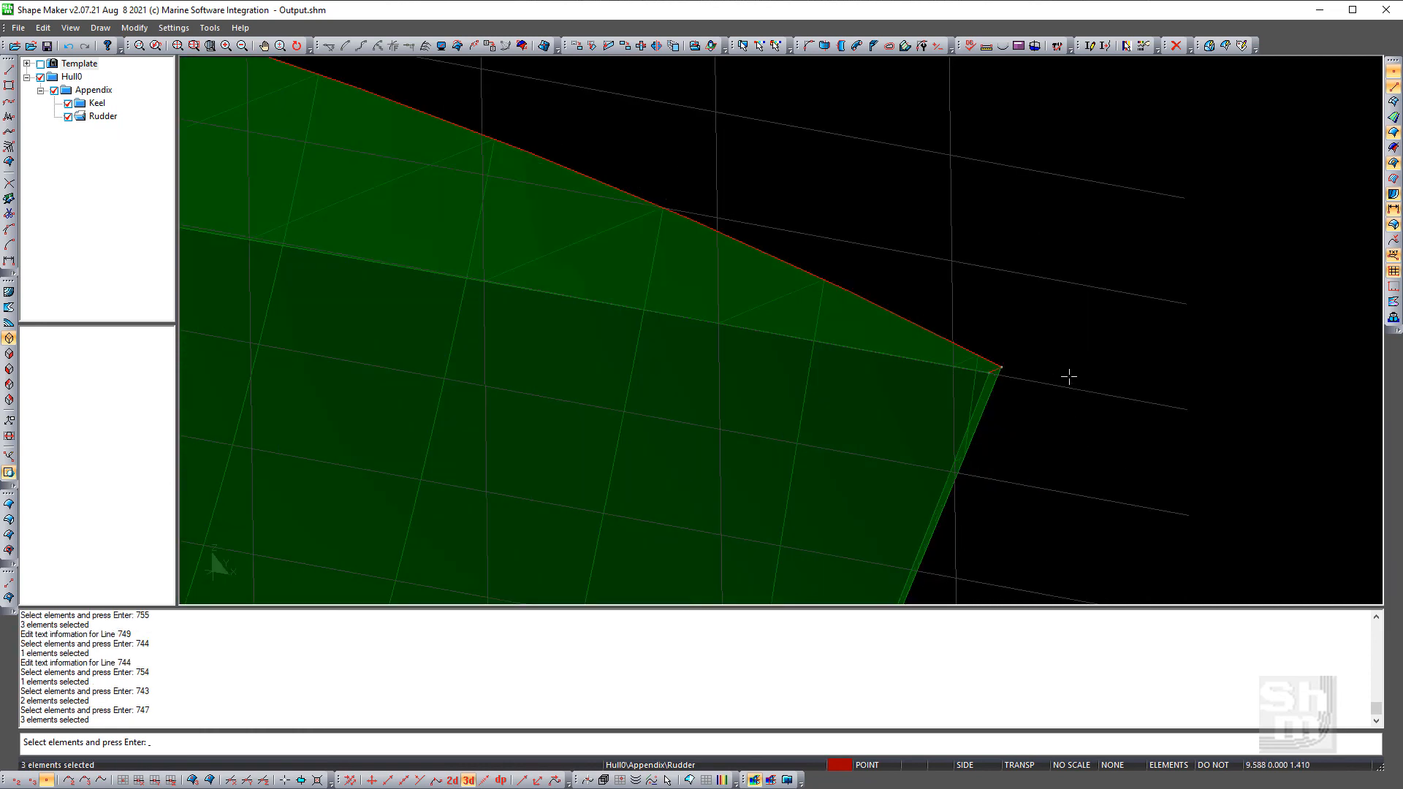
pyautogui.press('Return')
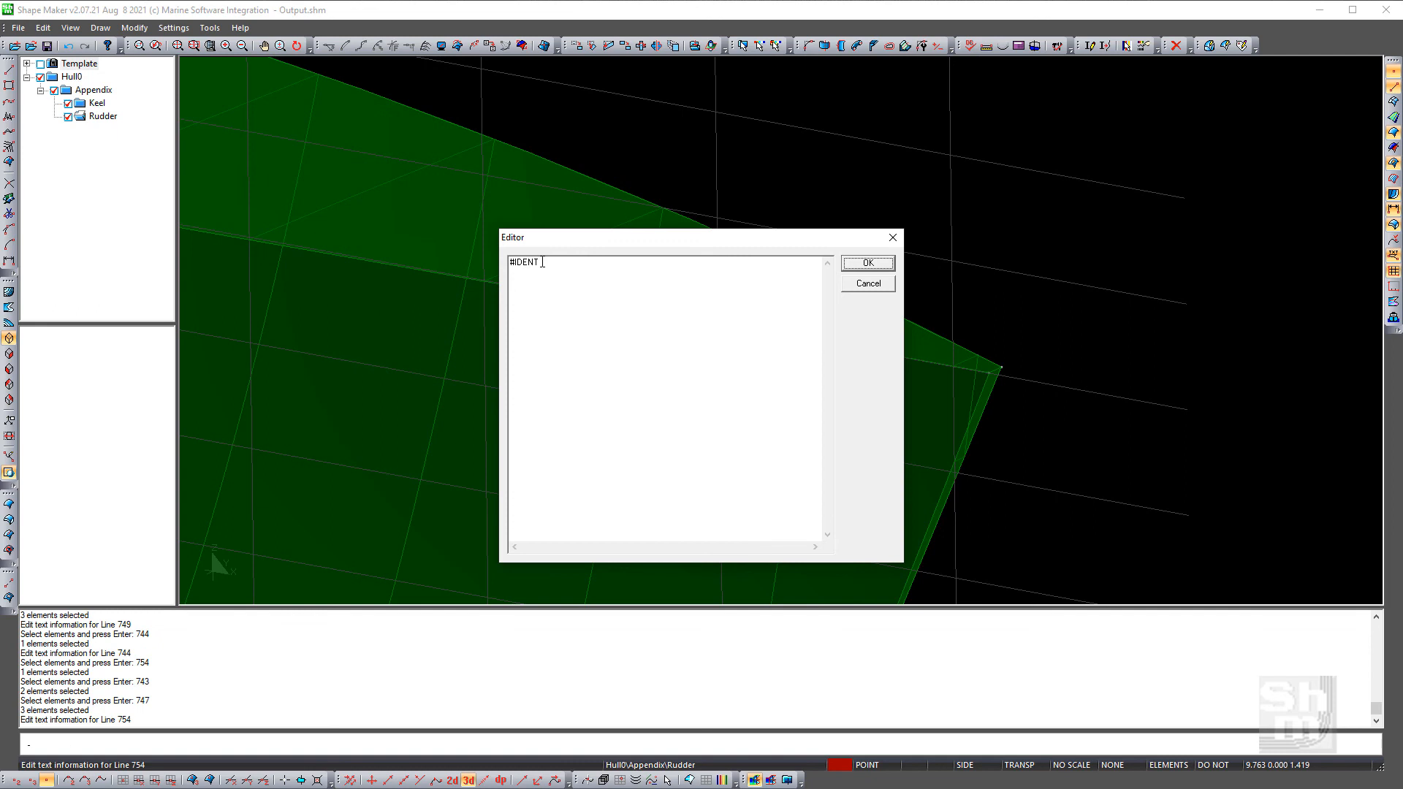
pyautogui.click(552, 264)
pyautogui.write('DEck at Side')
pyautogui.click(551, 262)
pyautogui.press('BackSpace')
pyautogui.write('e')
pyautogui.click(867, 263)
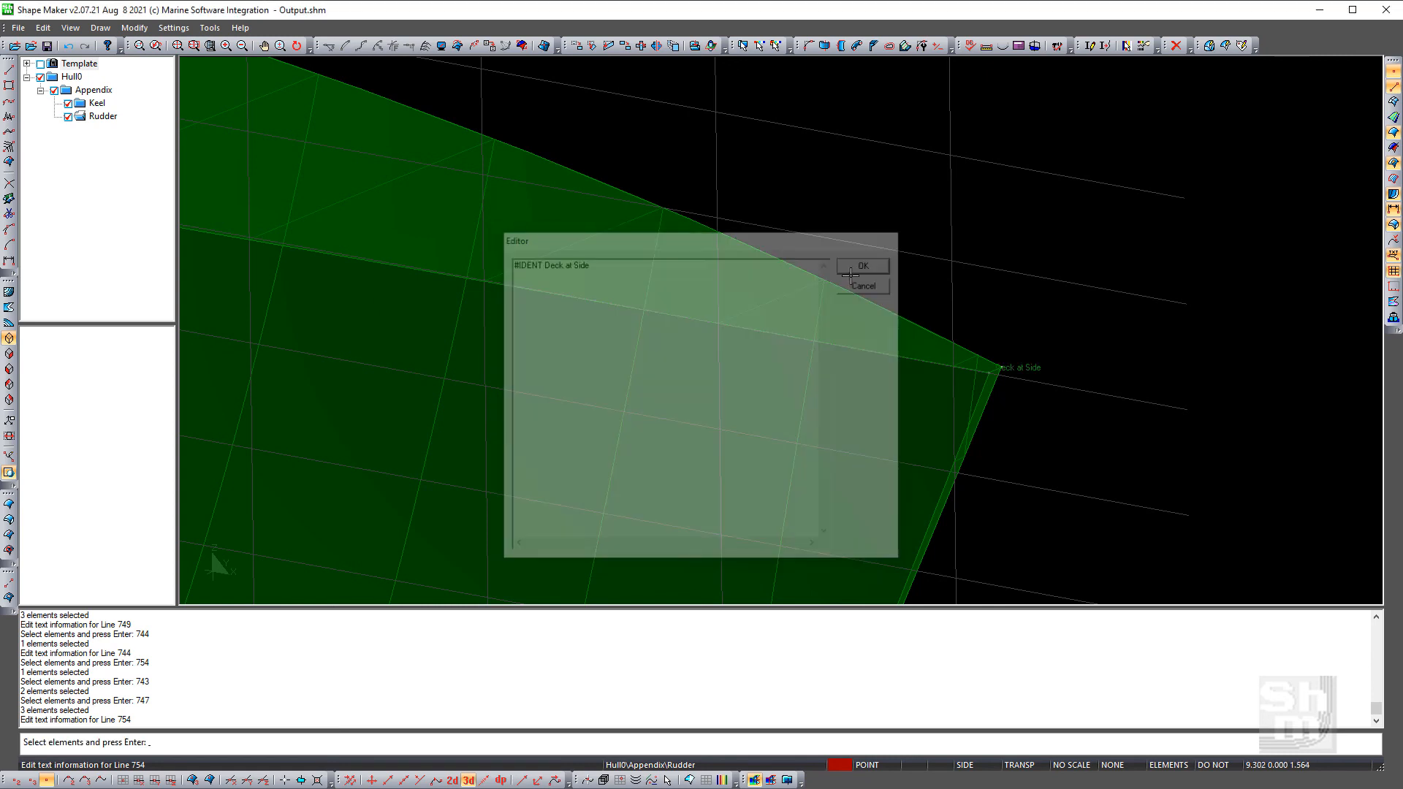
# Output a sections offset table of the yacht to Output_TableOffset.txt, checking the grid settings without changing them
pyautogui.scroll(-5, 809, 401)
pyautogui.moveTo(1021, 355); pyautogui.dragTo(1012, 354, button='middle')
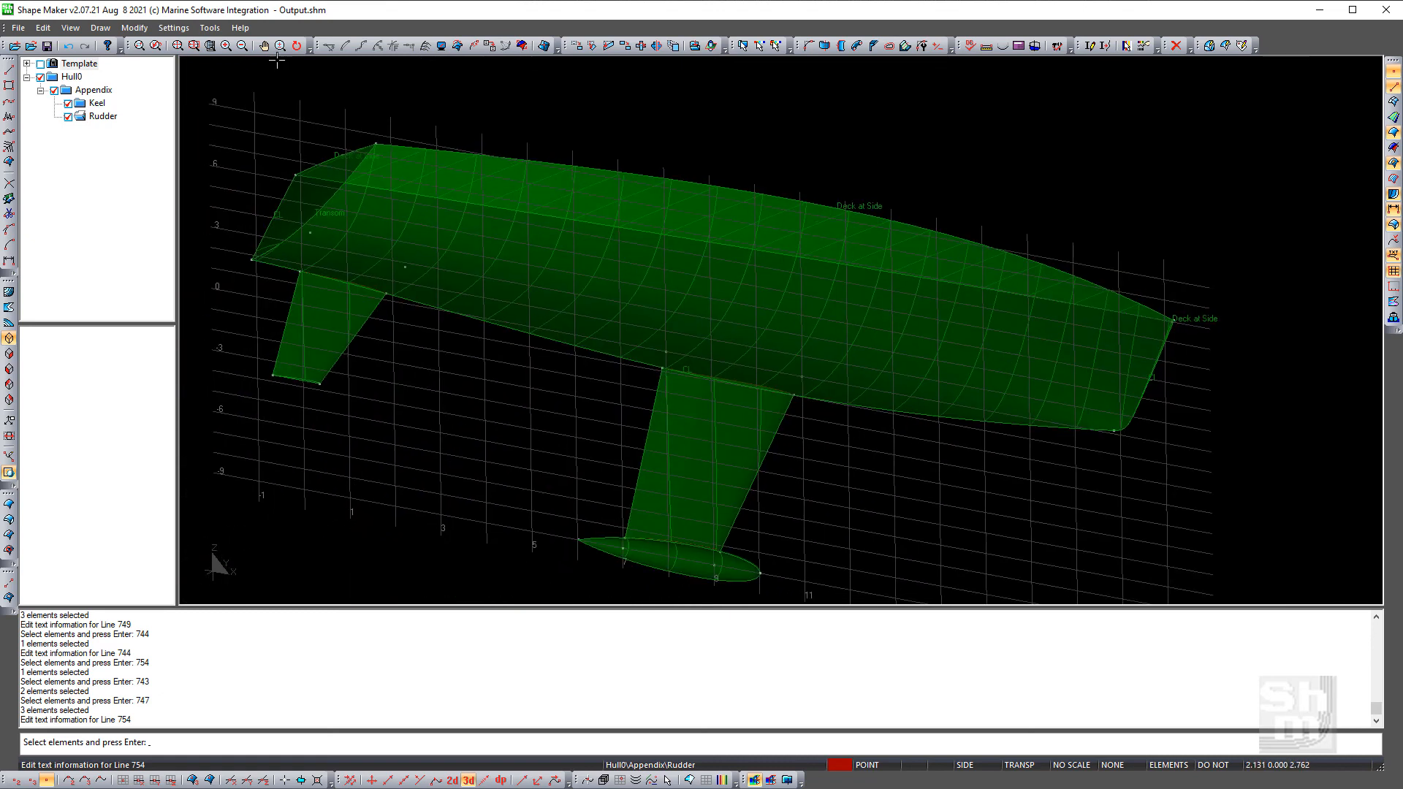
pyautogui.click(18, 30)
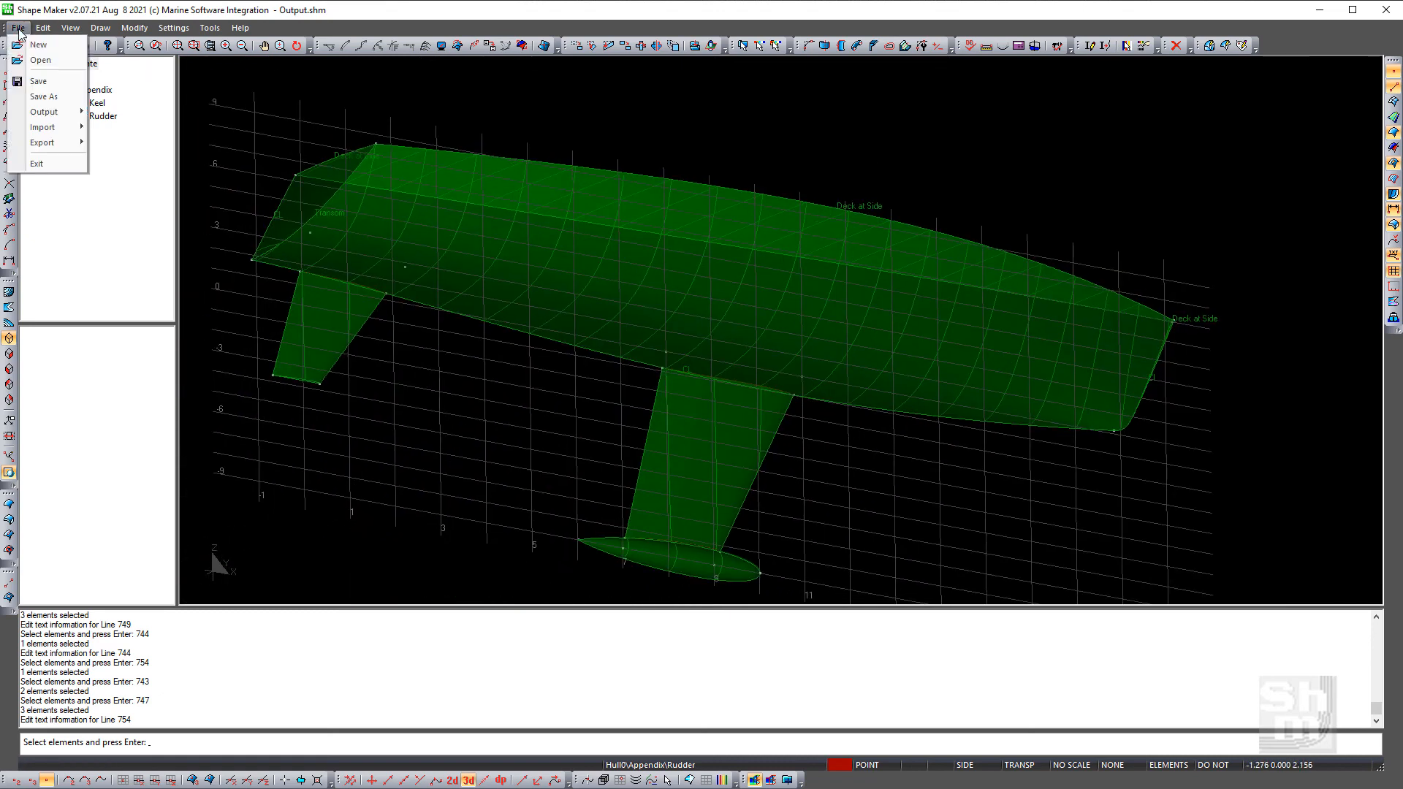
pyautogui.moveTo(52, 113)
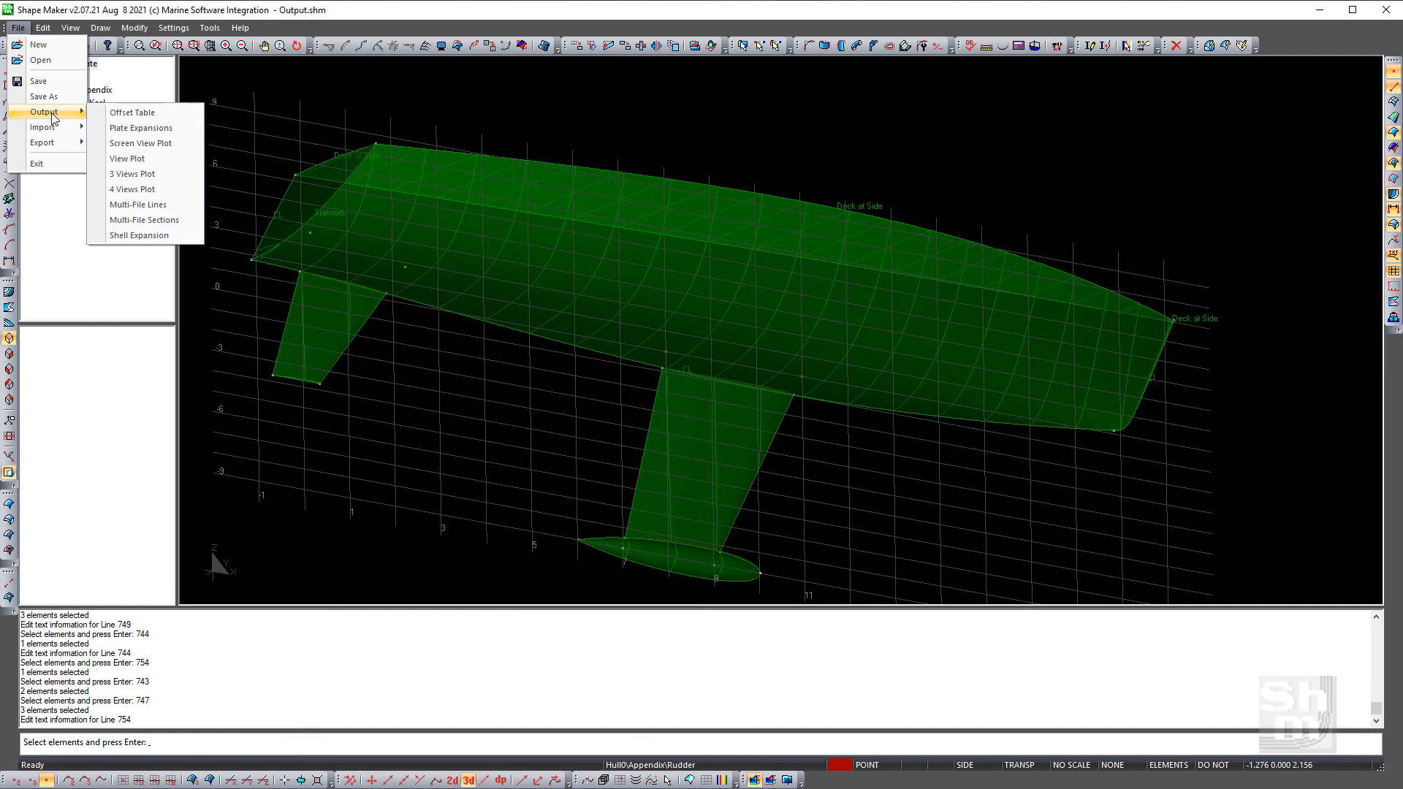
pyautogui.click(135, 113)
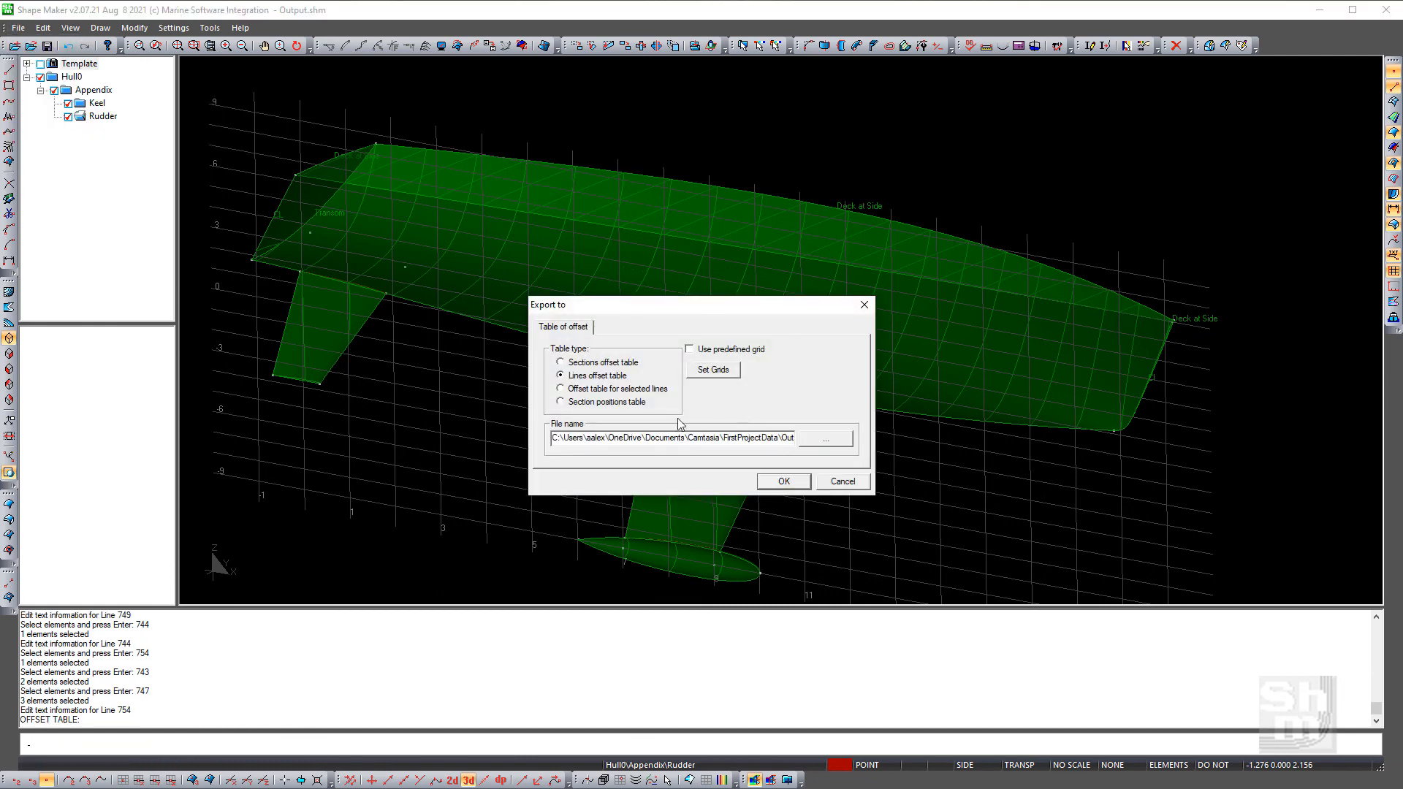
pyautogui.click(592, 363)
pyautogui.click(713, 370)
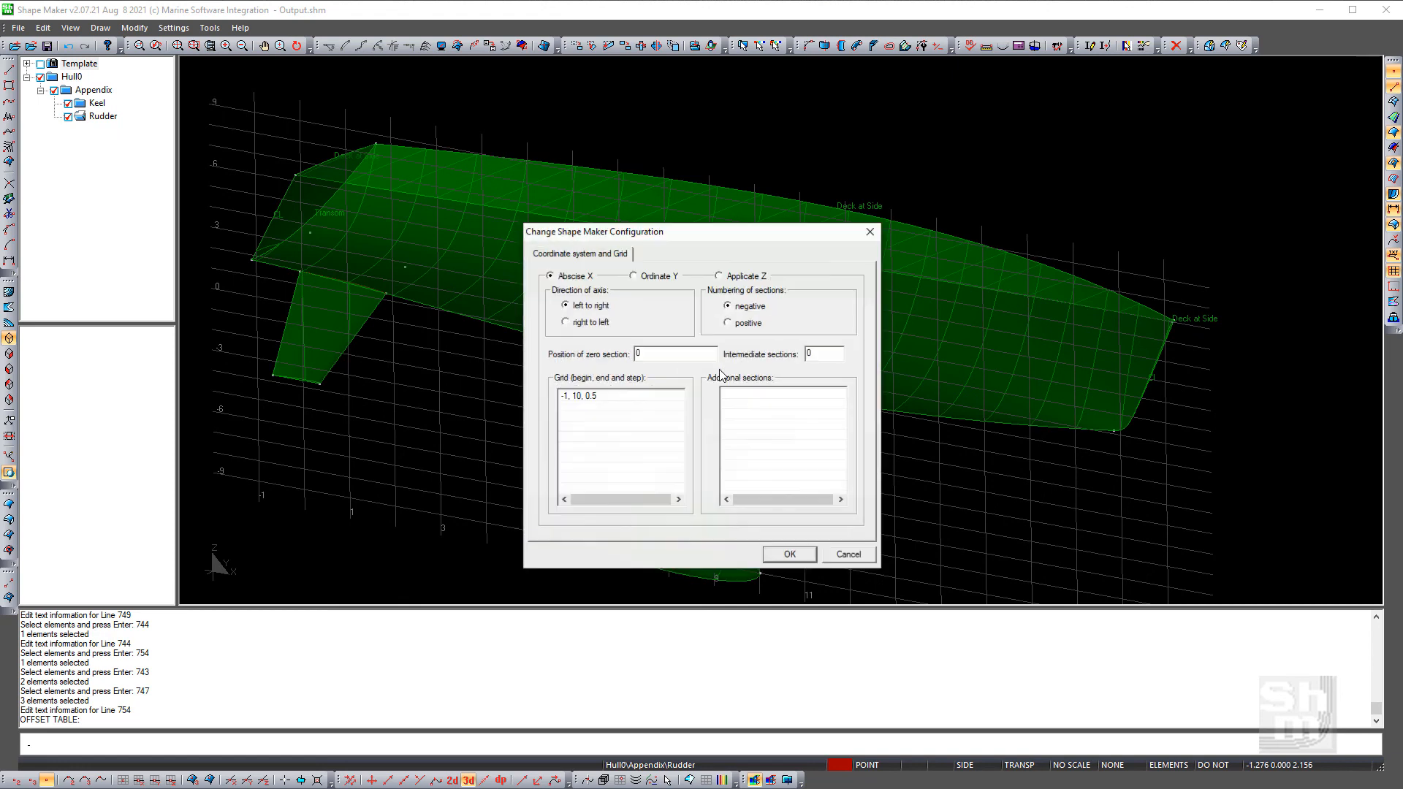
pyautogui.click(862, 555)
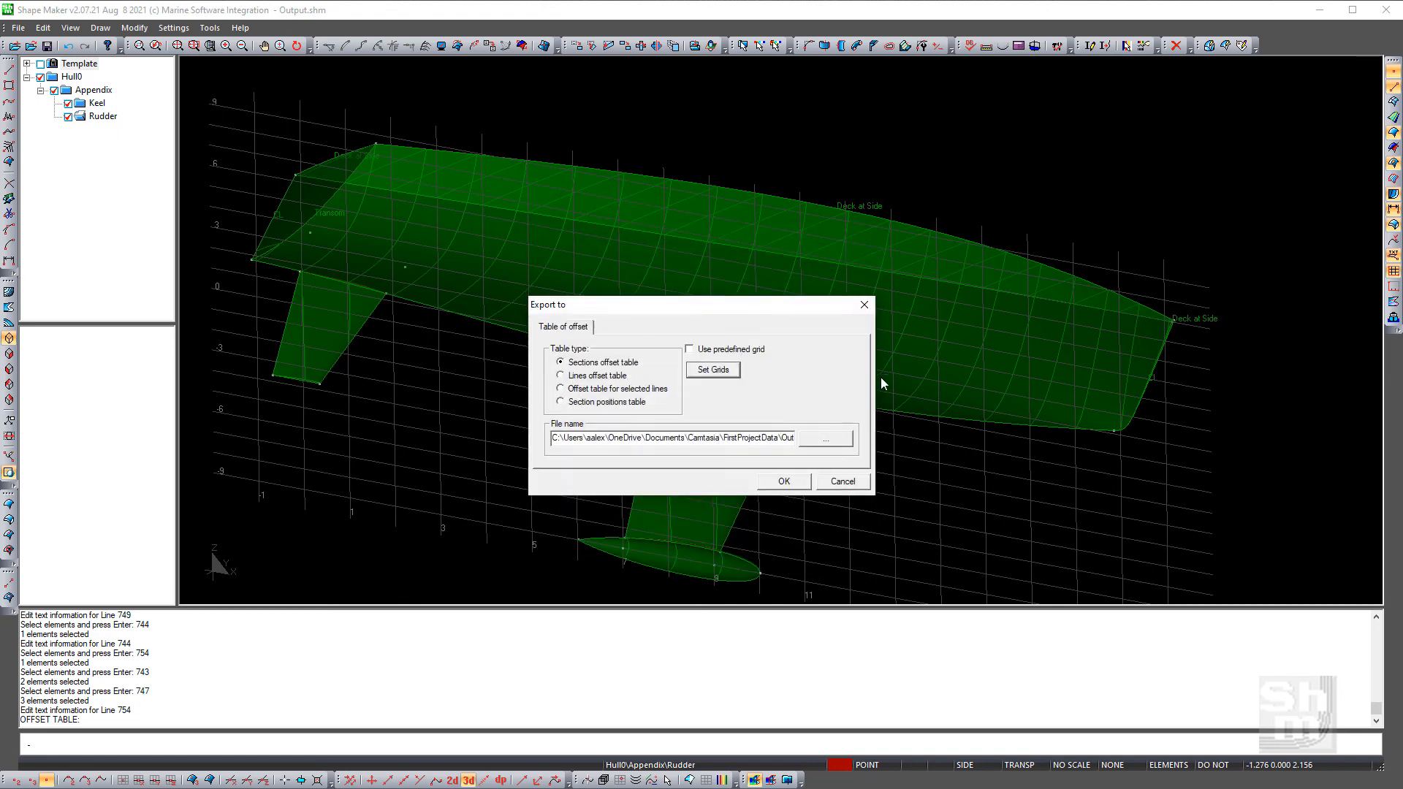
pyautogui.click(781, 483)
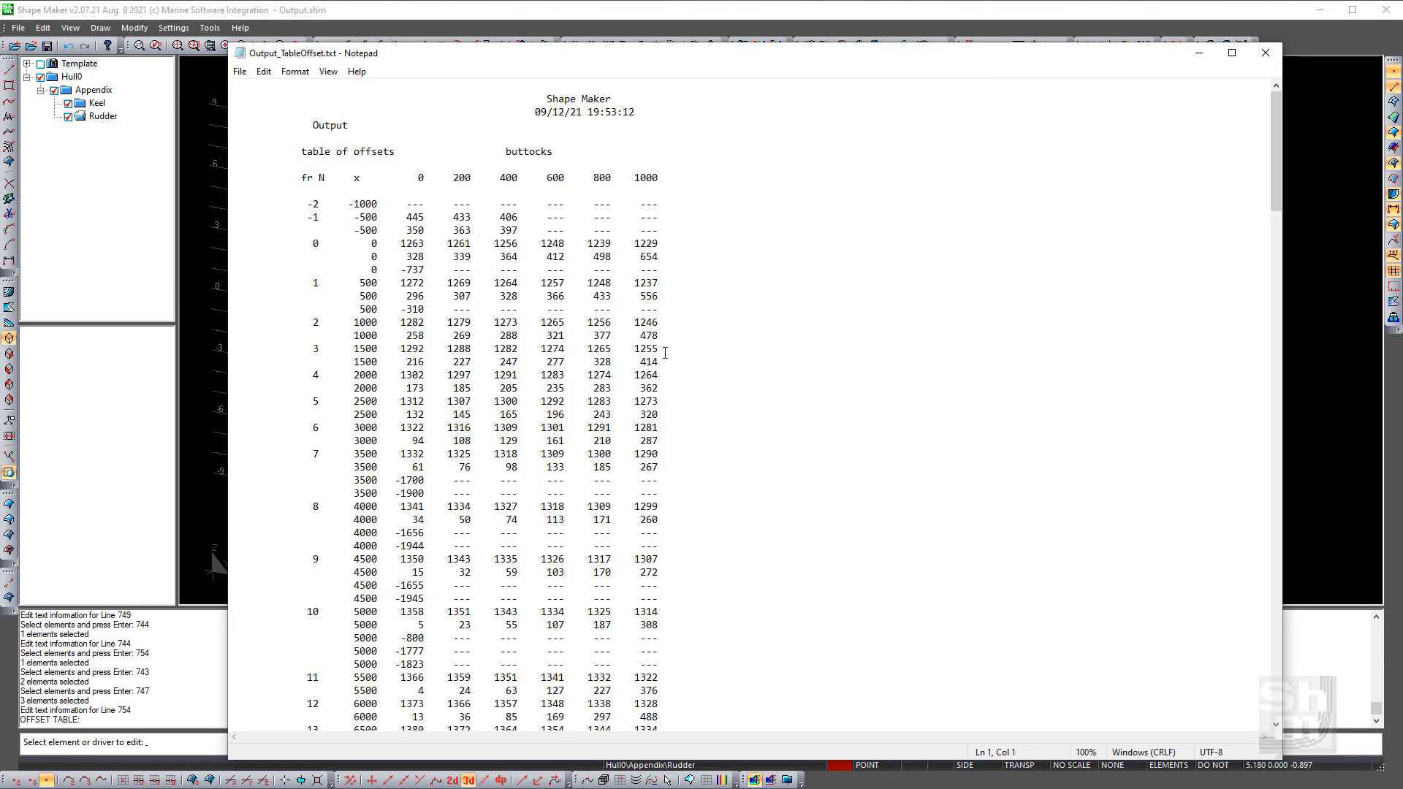
# Read through the buttock and waterline tables in Output_TableOffset.txt to the end of the file, and close it
pyautogui.scroll(-9, 665, 353)
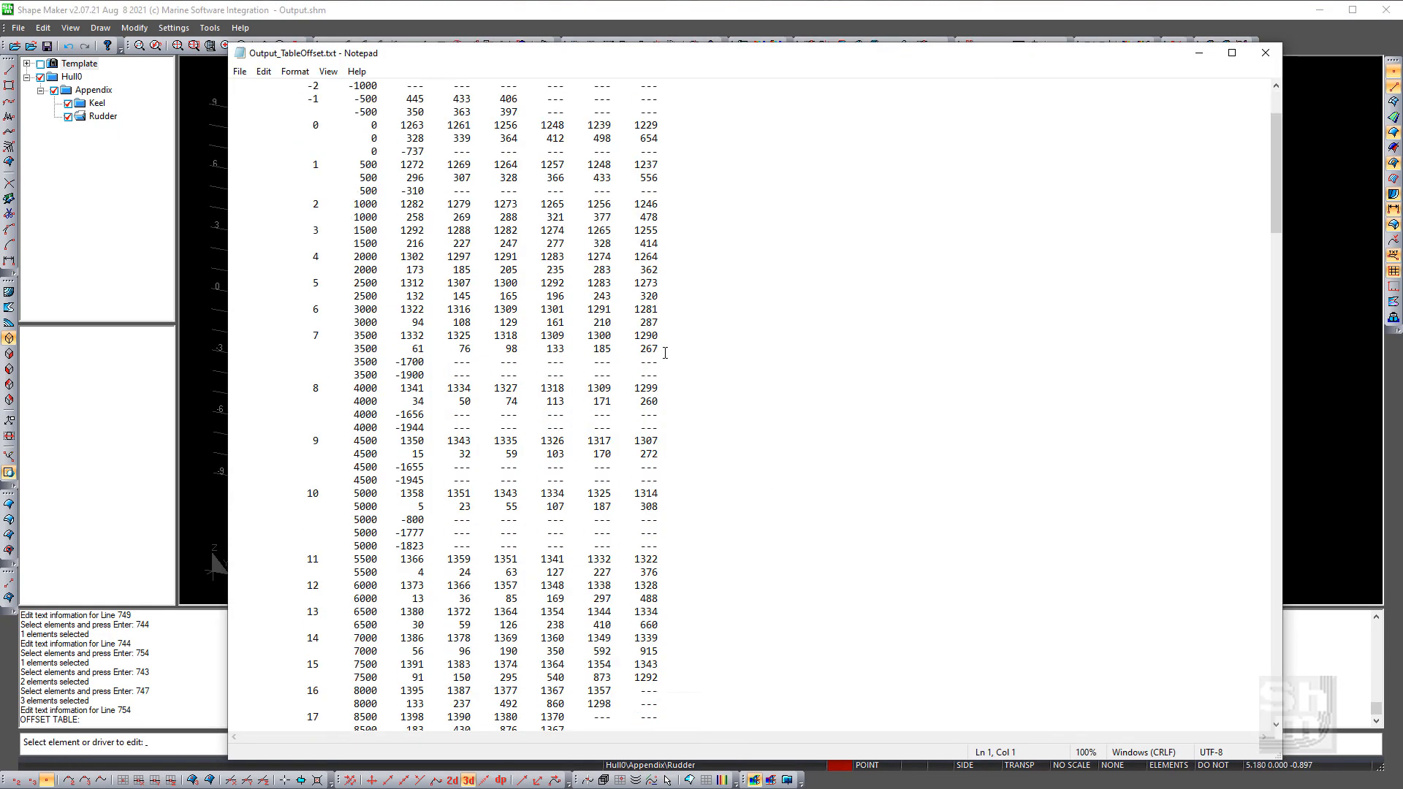
pyautogui.scroll(-17, 665, 353)
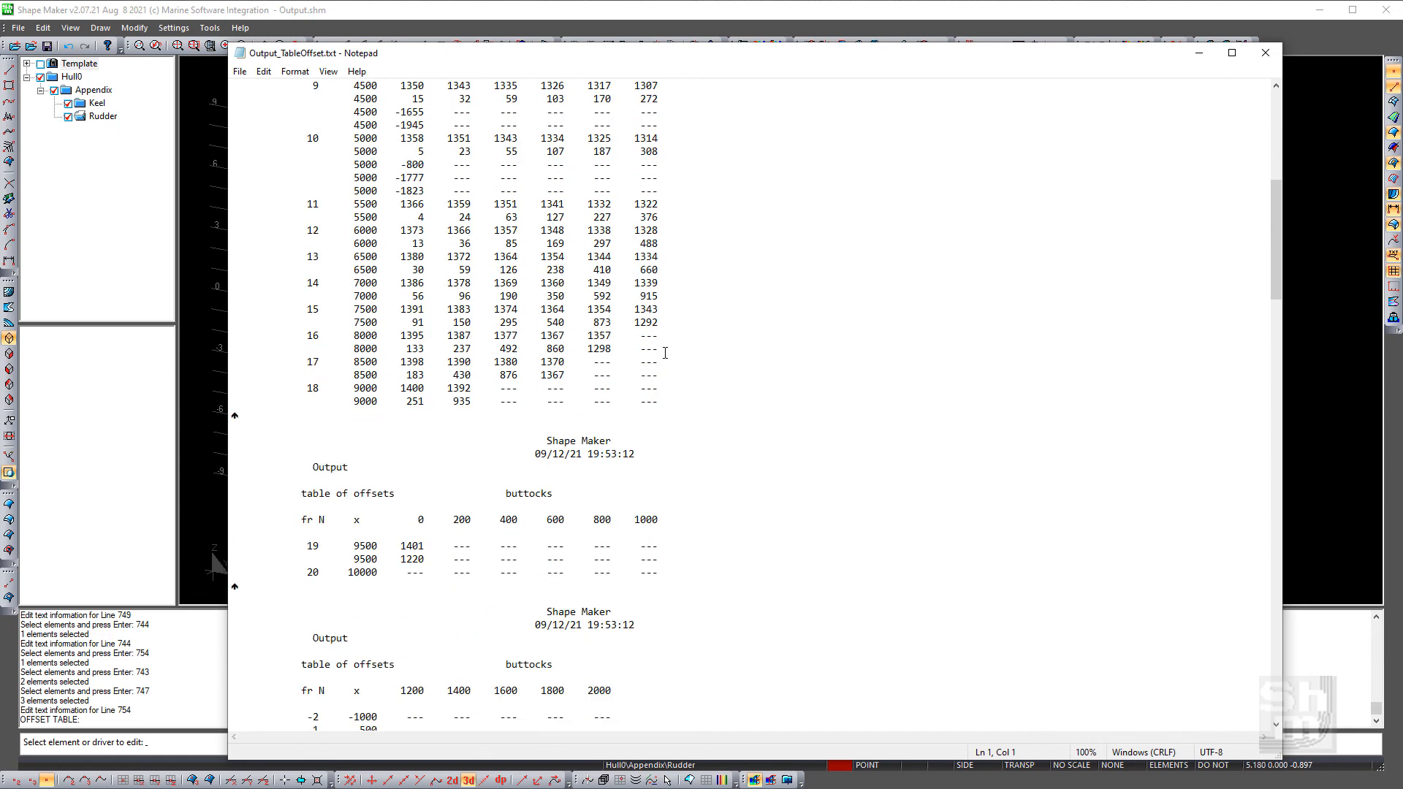
pyautogui.scroll(-14, 665, 353)
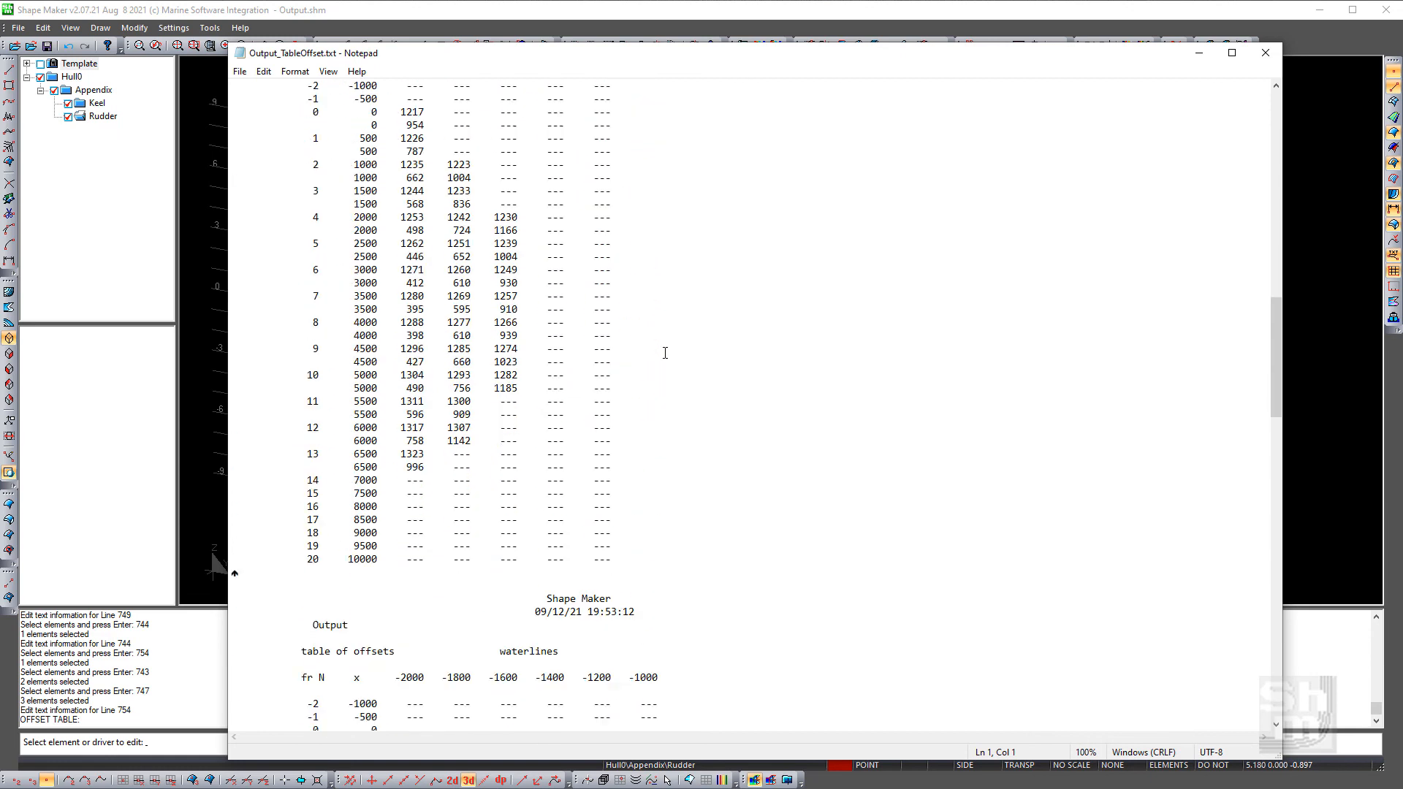
pyautogui.scroll(-20, 665, 353)
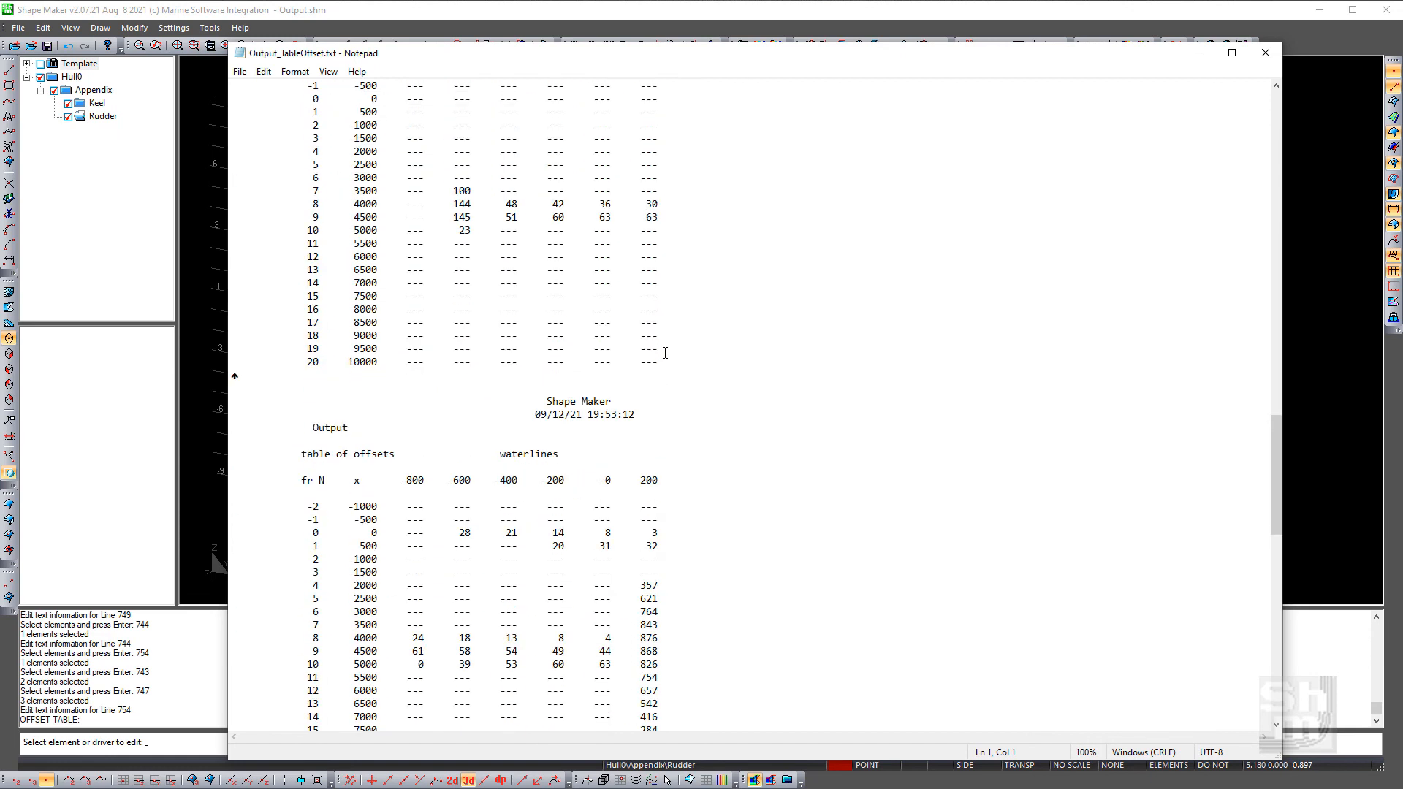
pyautogui.scroll(-9, 665, 353)
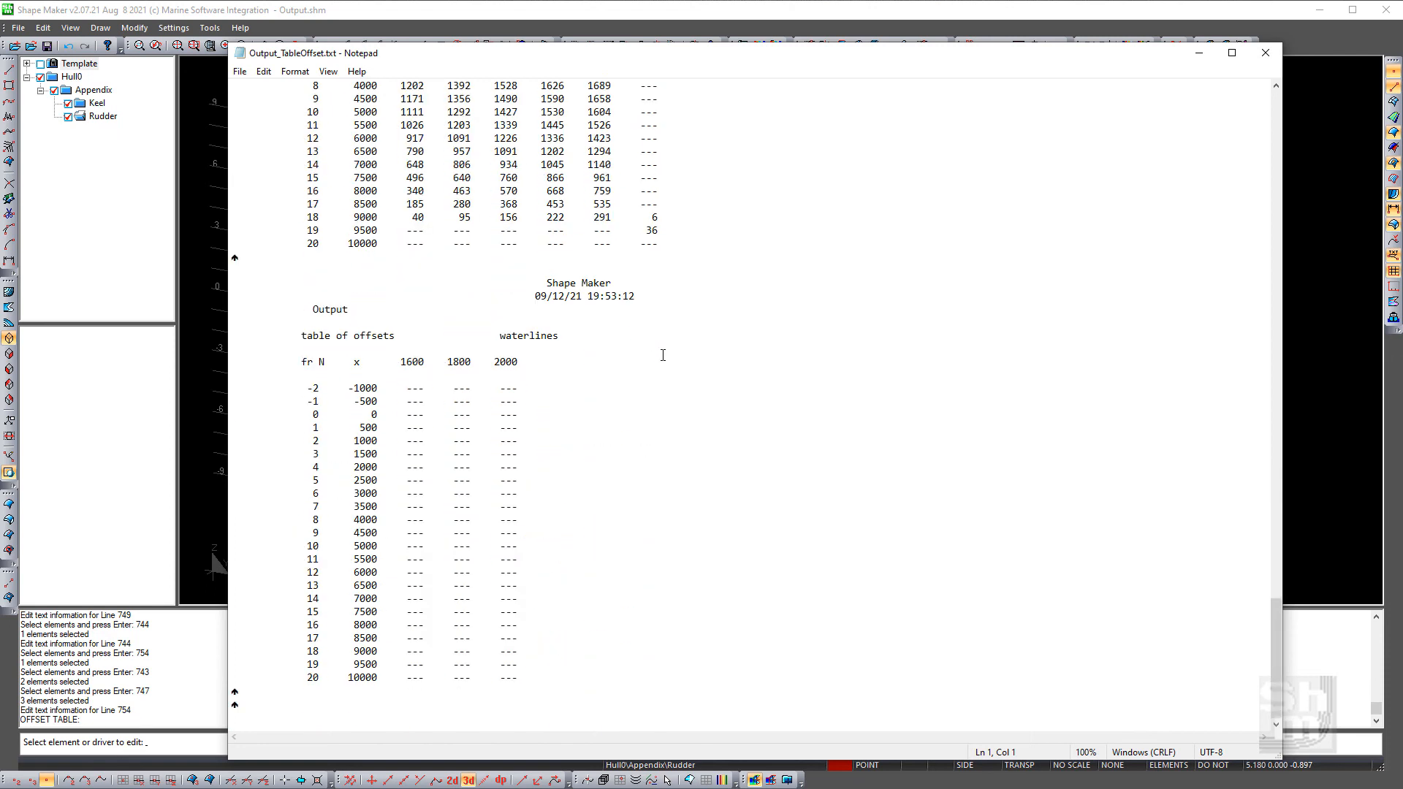
pyautogui.click(1266, 52)
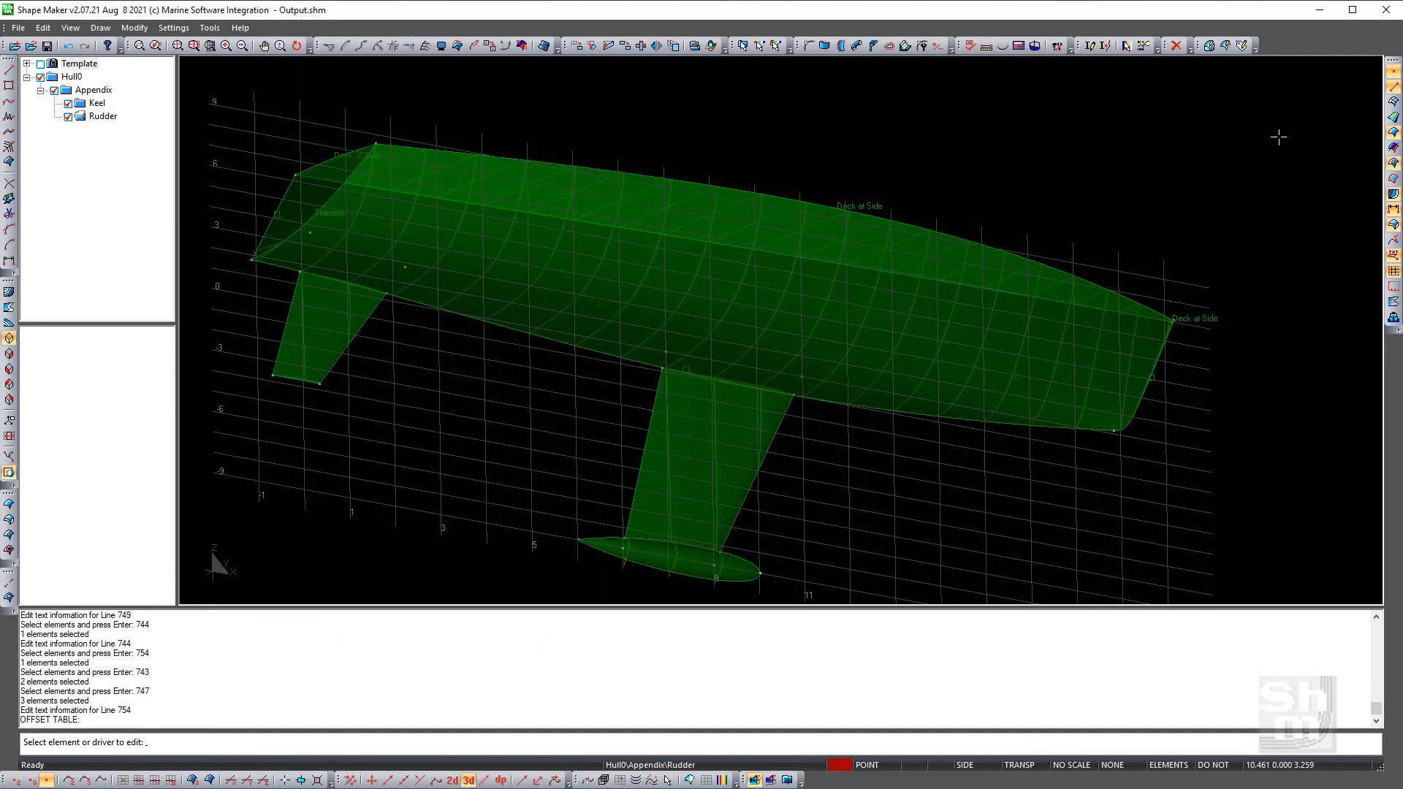
# In Shape Maker, output a lines offset table of the yacht to Output_LineOffset.txt
pyautogui.click(17, 29)
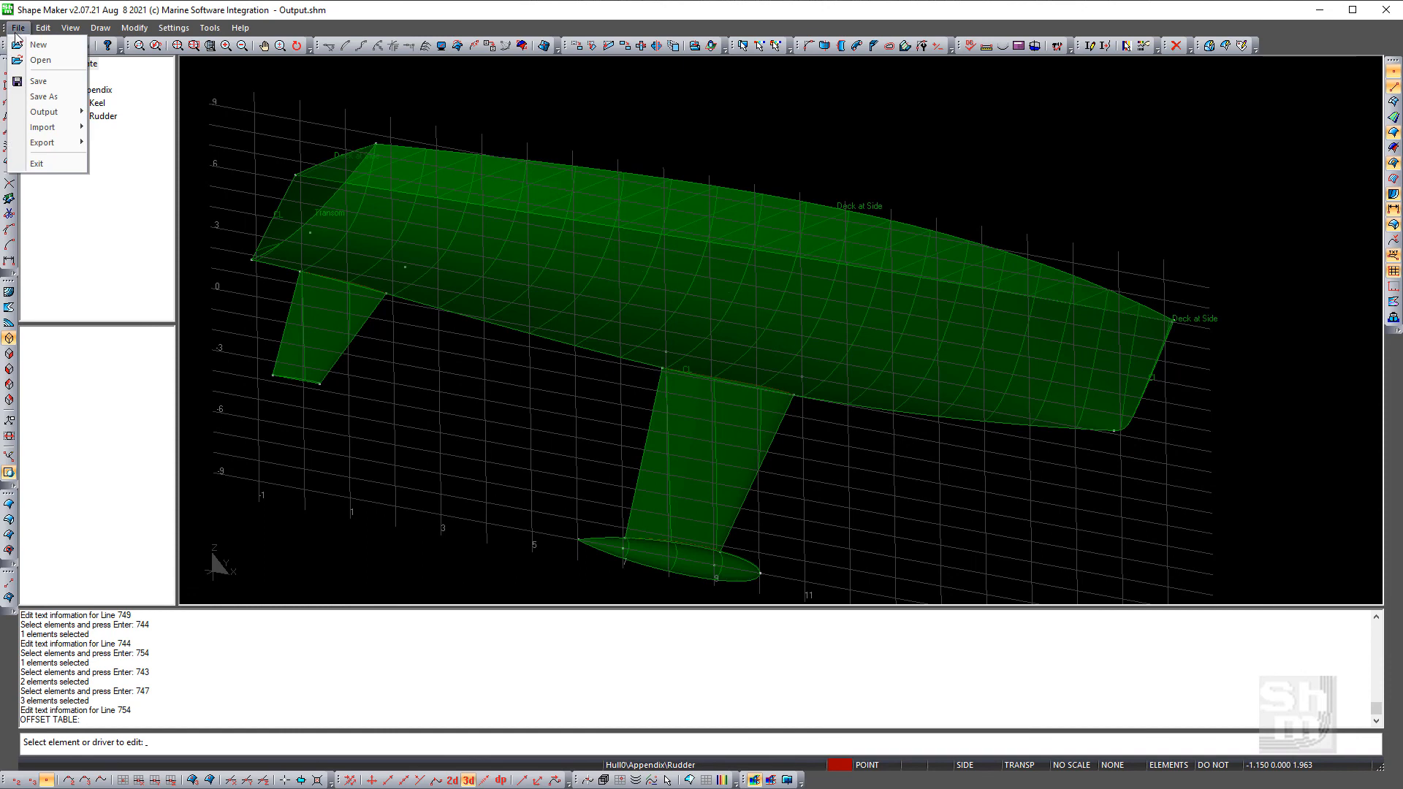
pyautogui.moveTo(50, 114)
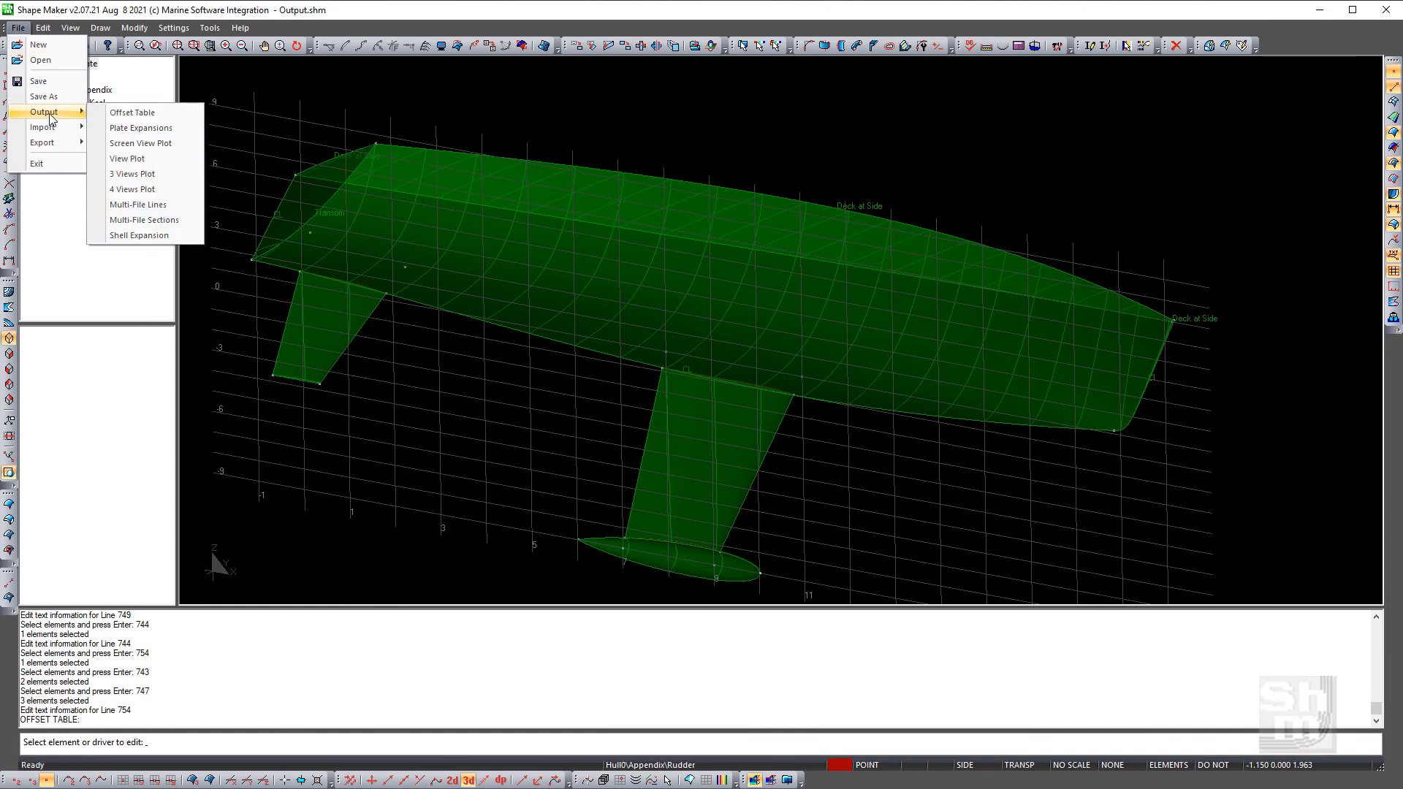
pyautogui.click(146, 112)
pyautogui.click(577, 375)
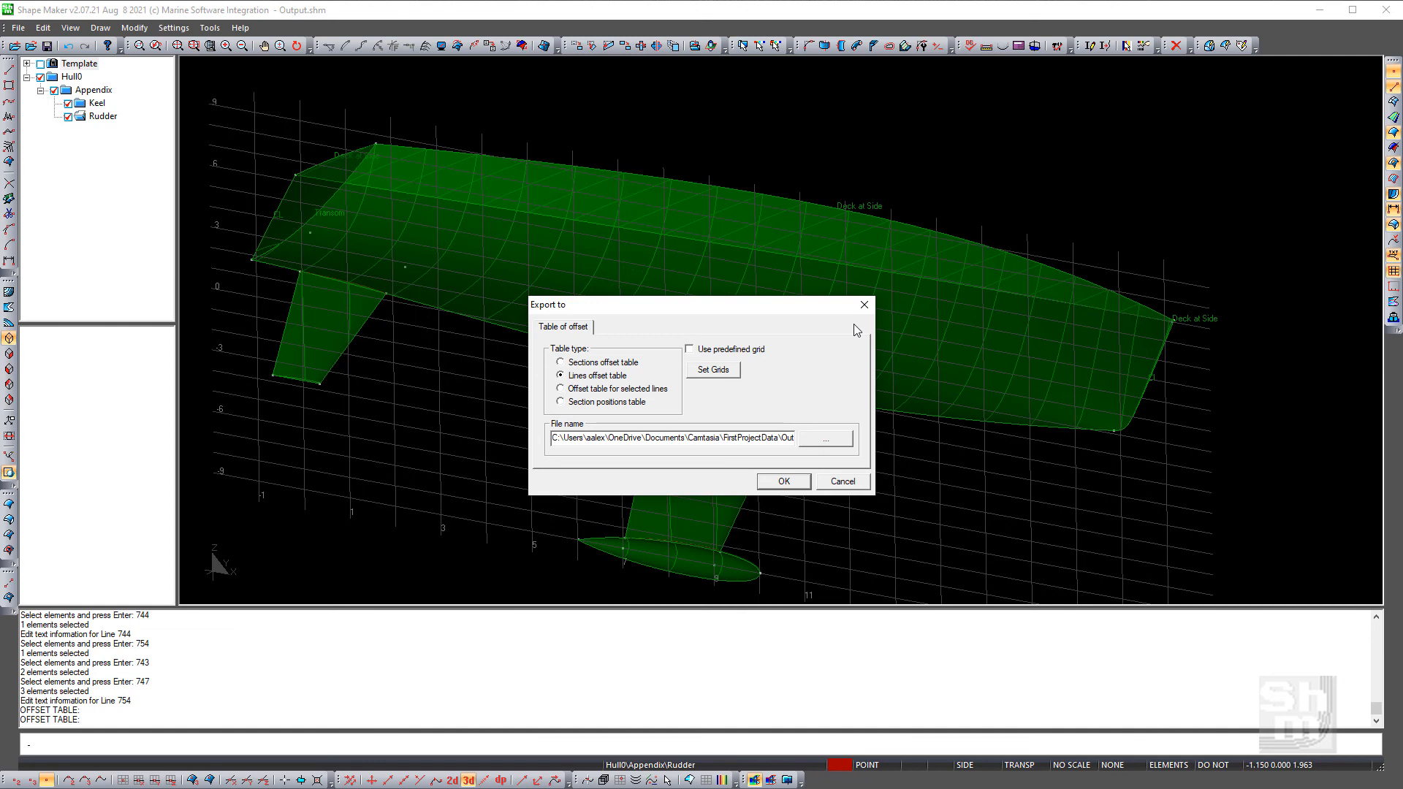
pyautogui.click(782, 482)
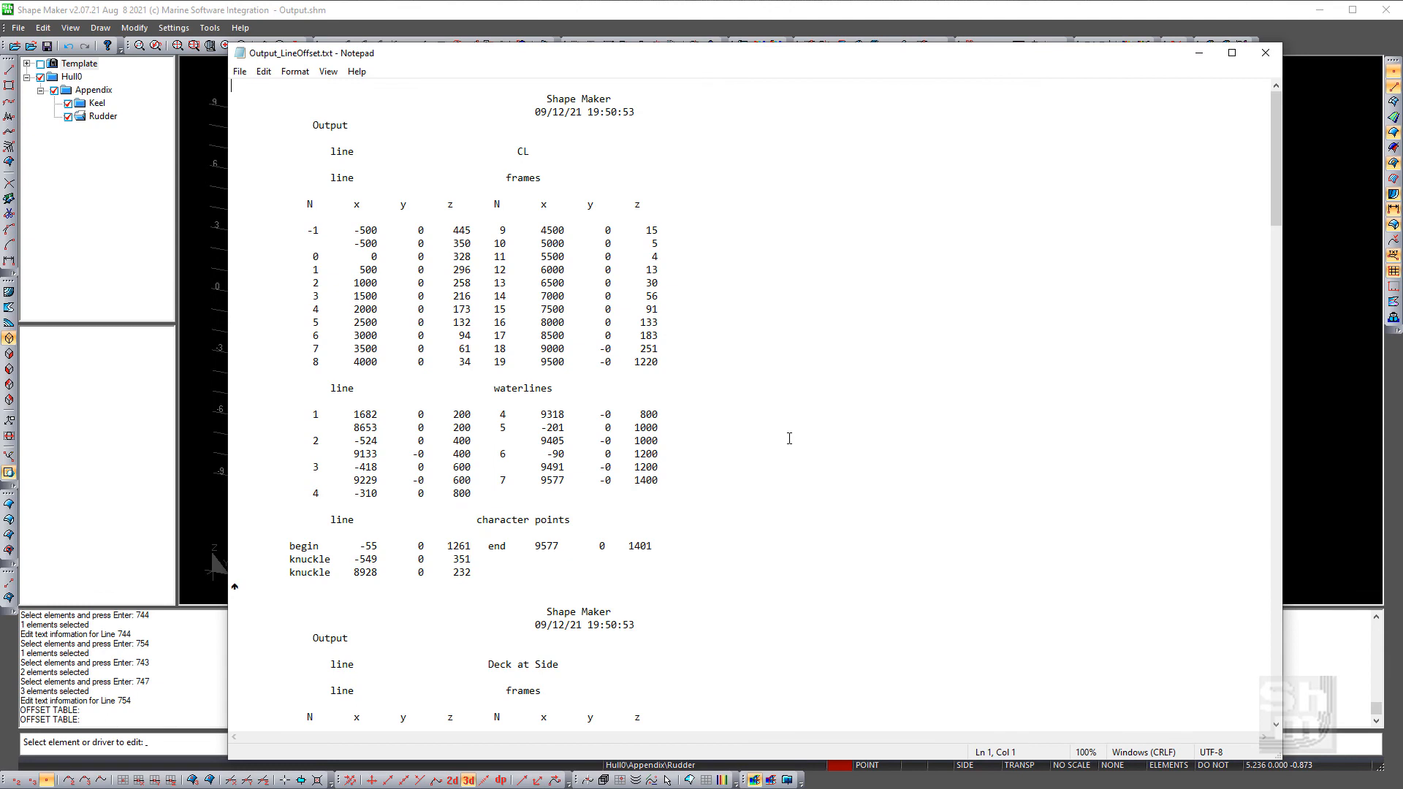
# Examine the CL, Deck at Side and Transom line offsets throughout Output_LineOffset.txt, and close the file
pyautogui.scroll(-3, 666, 496)
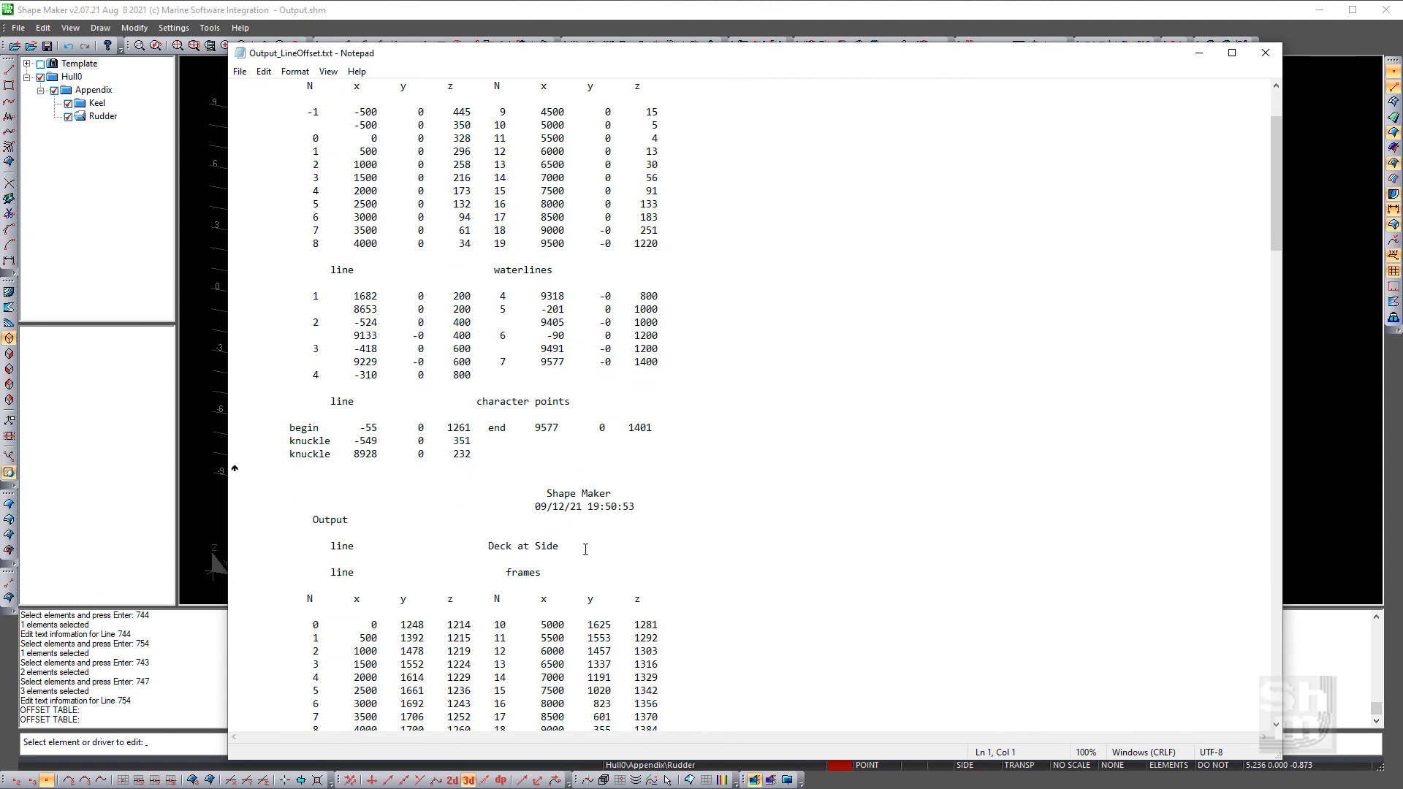
pyautogui.scroll(-17, 775, 532)
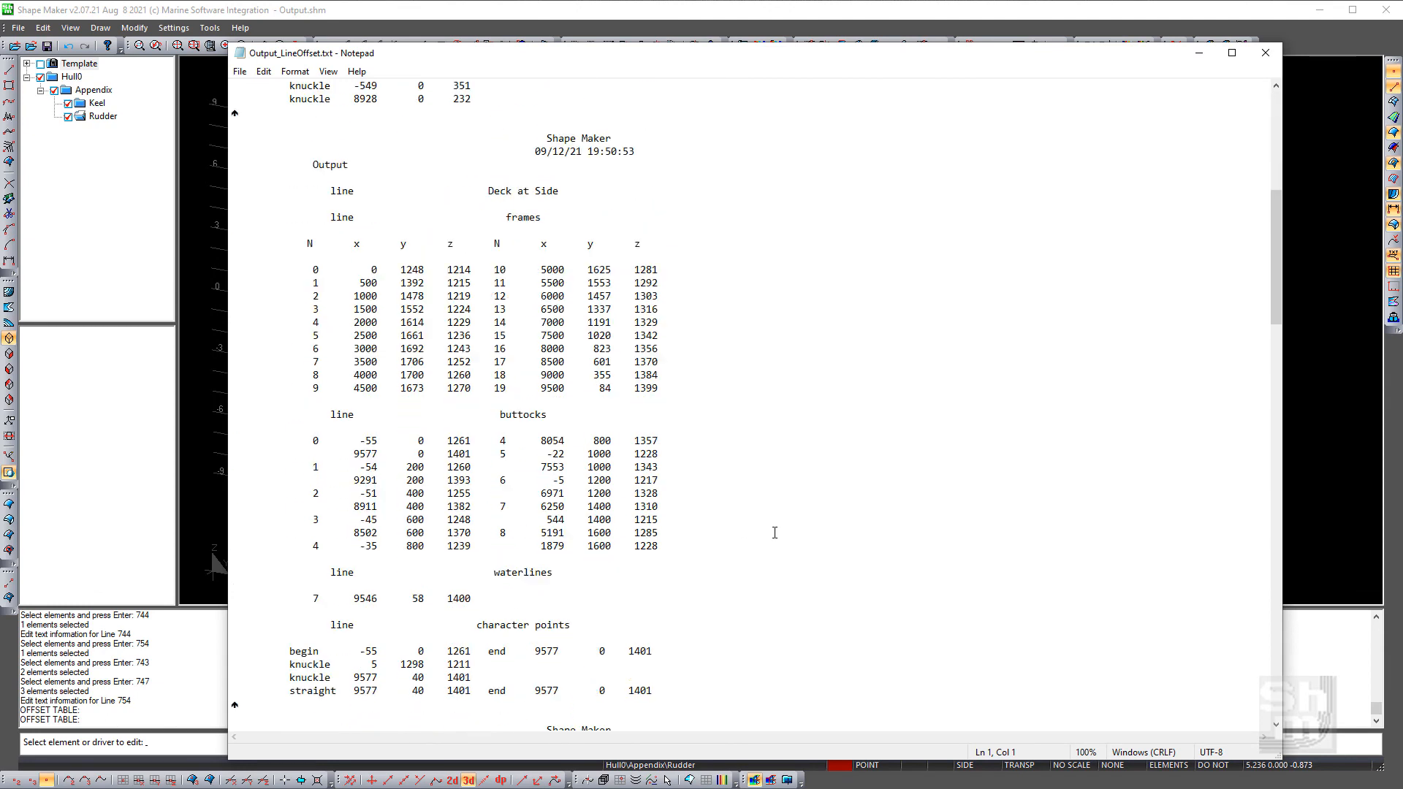
pyautogui.scroll(-12, 774, 533)
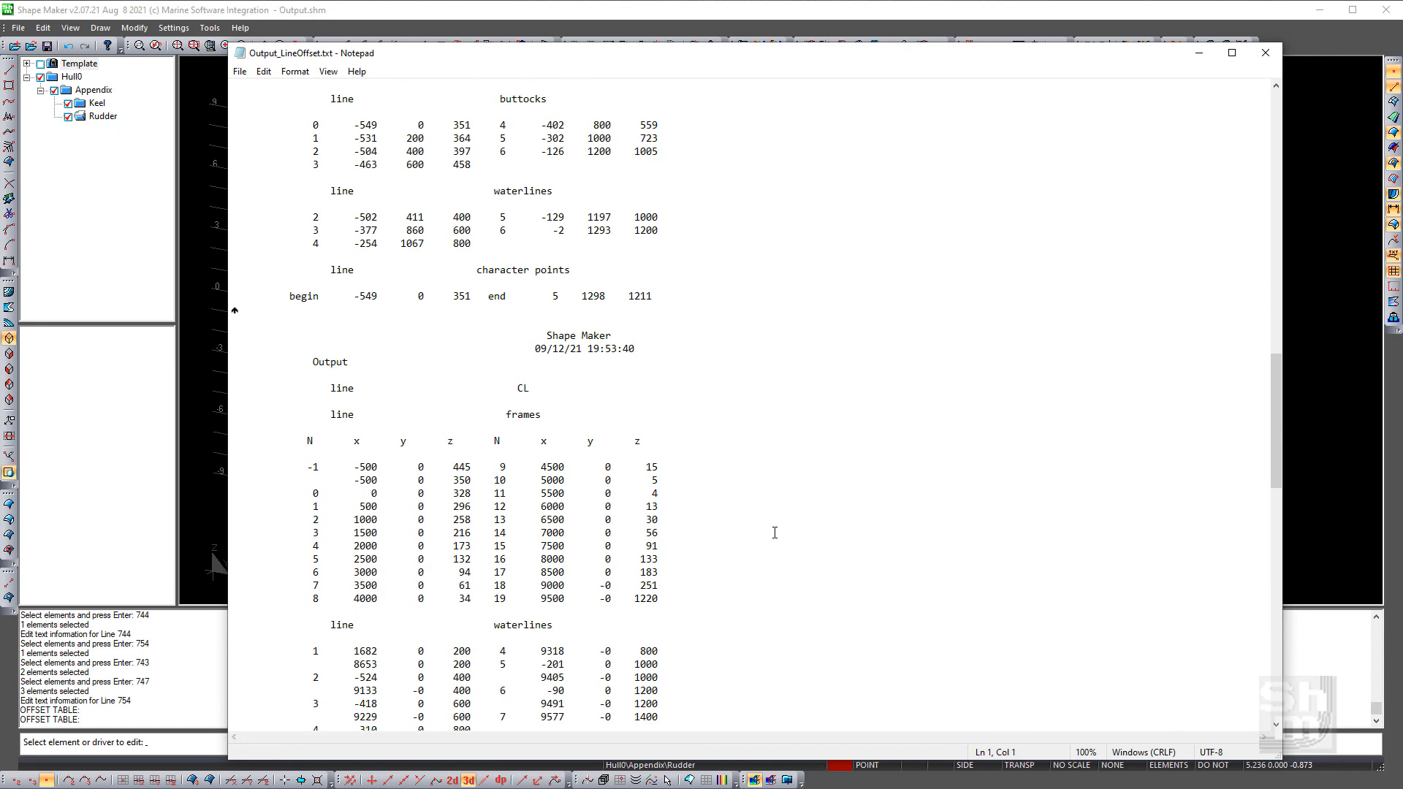
pyautogui.scroll(-15, 775, 533)
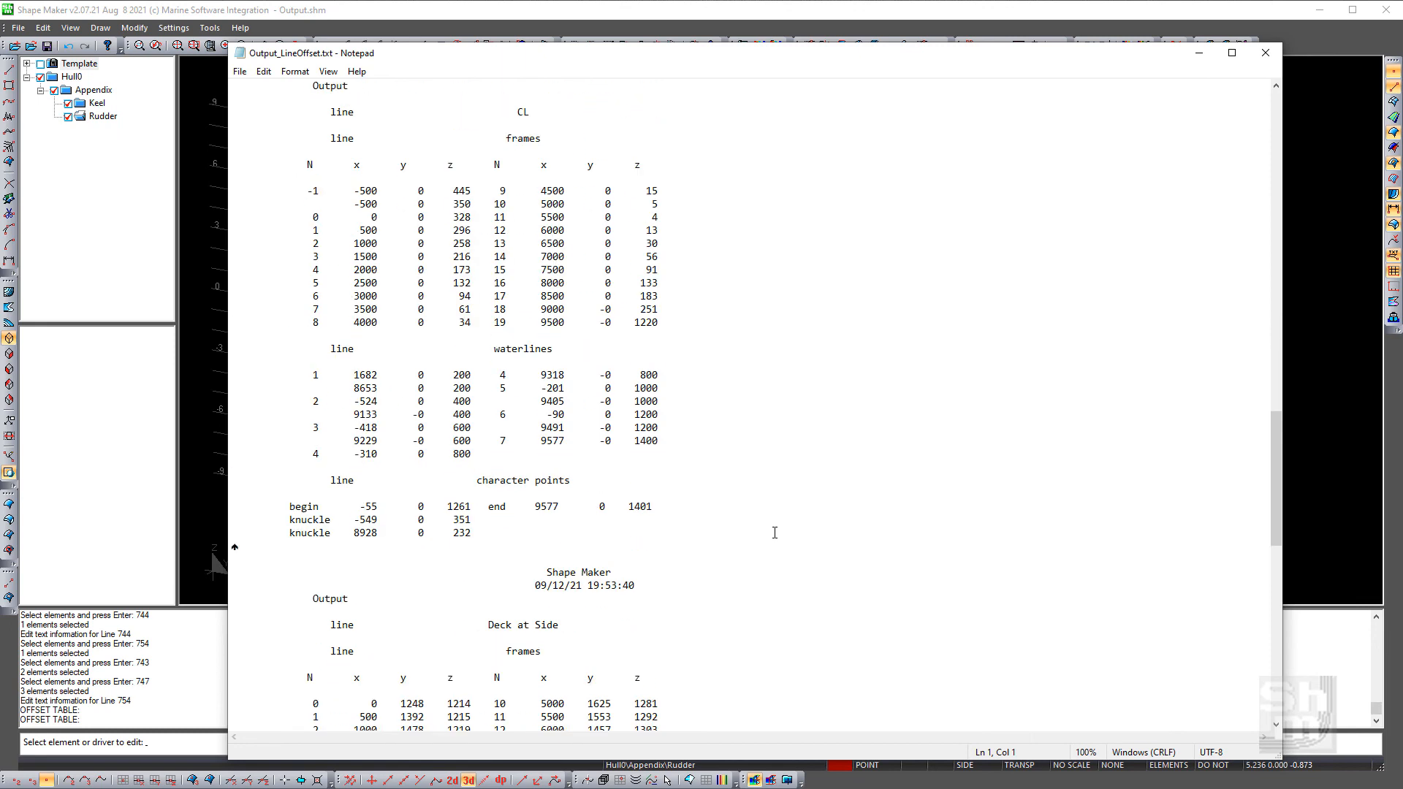
pyautogui.scroll(-13, 774, 533)
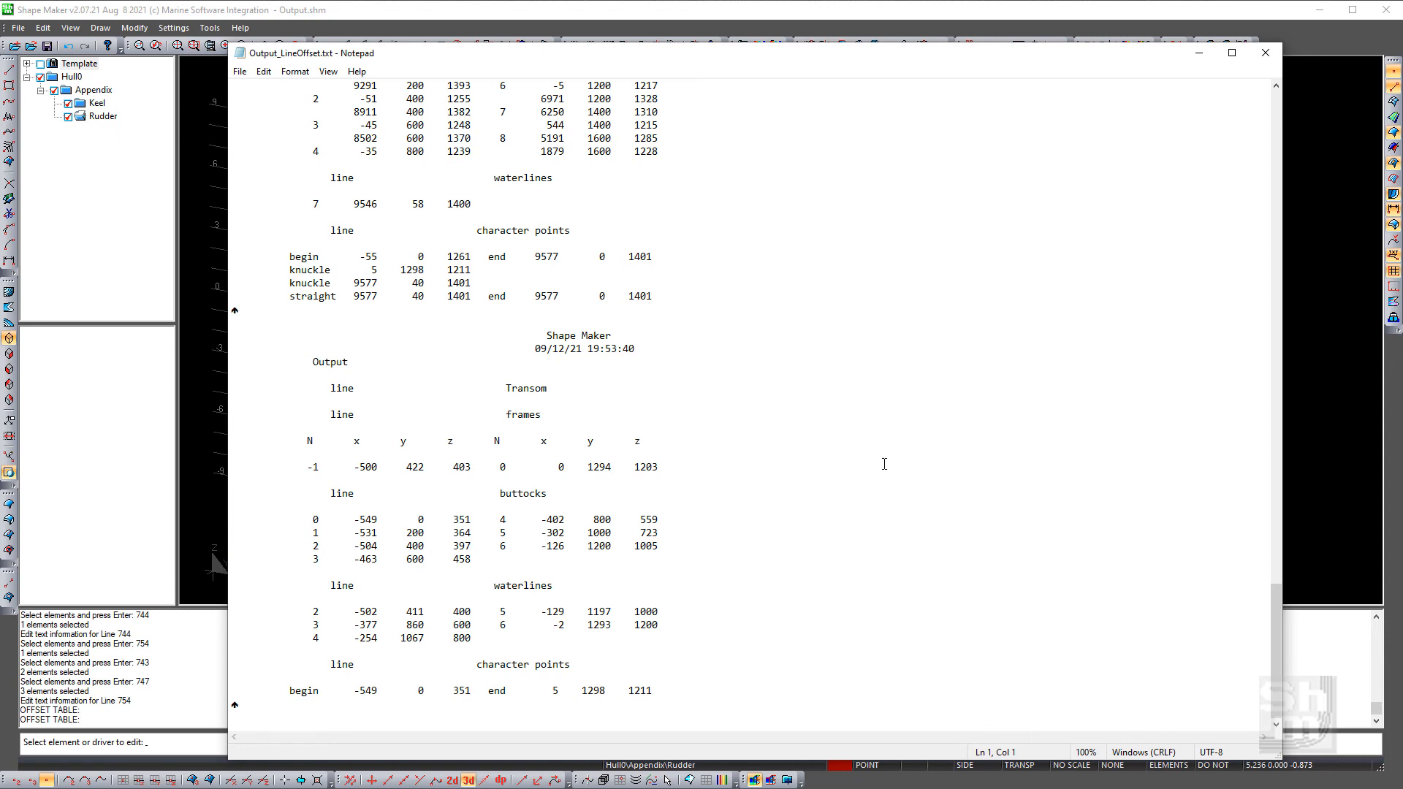
pyautogui.click(1265, 52)
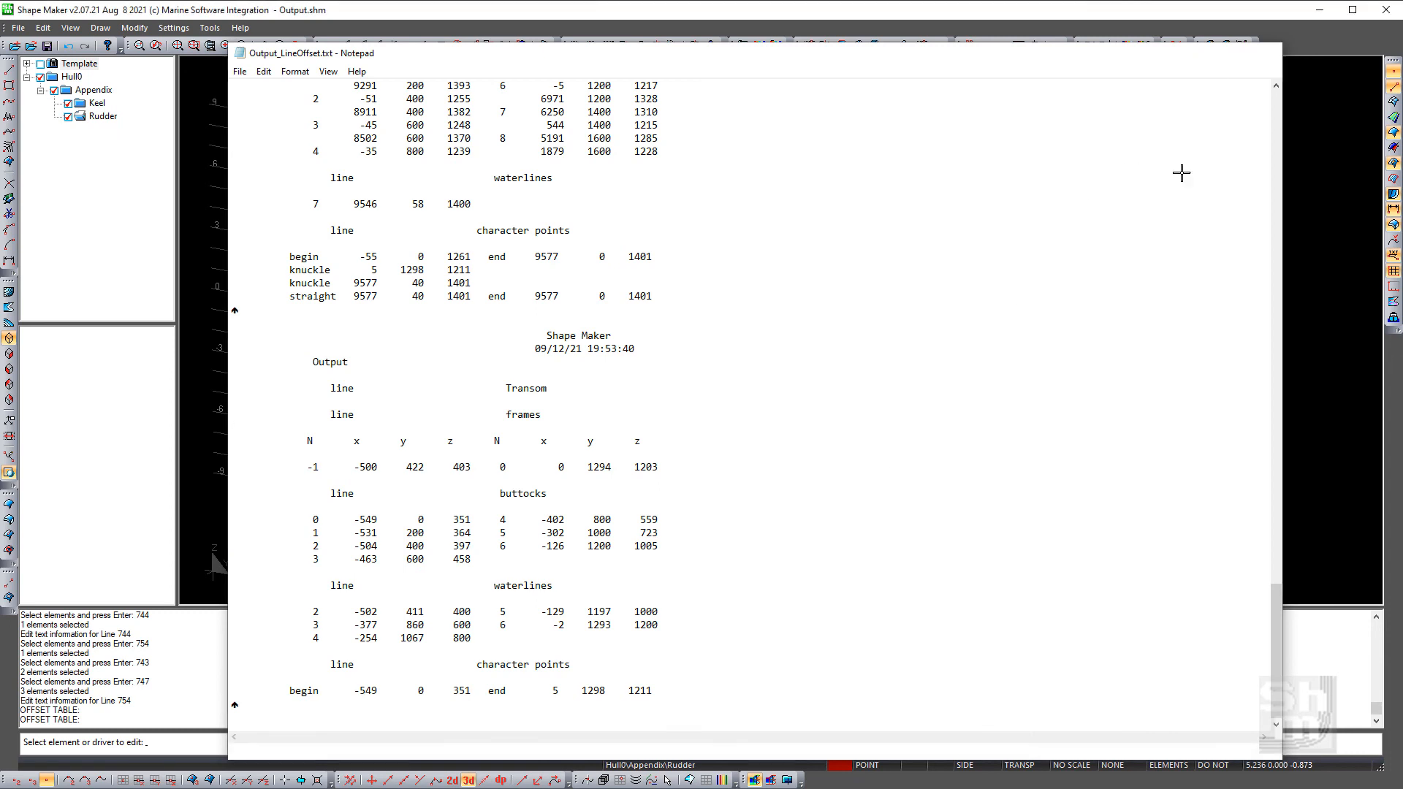